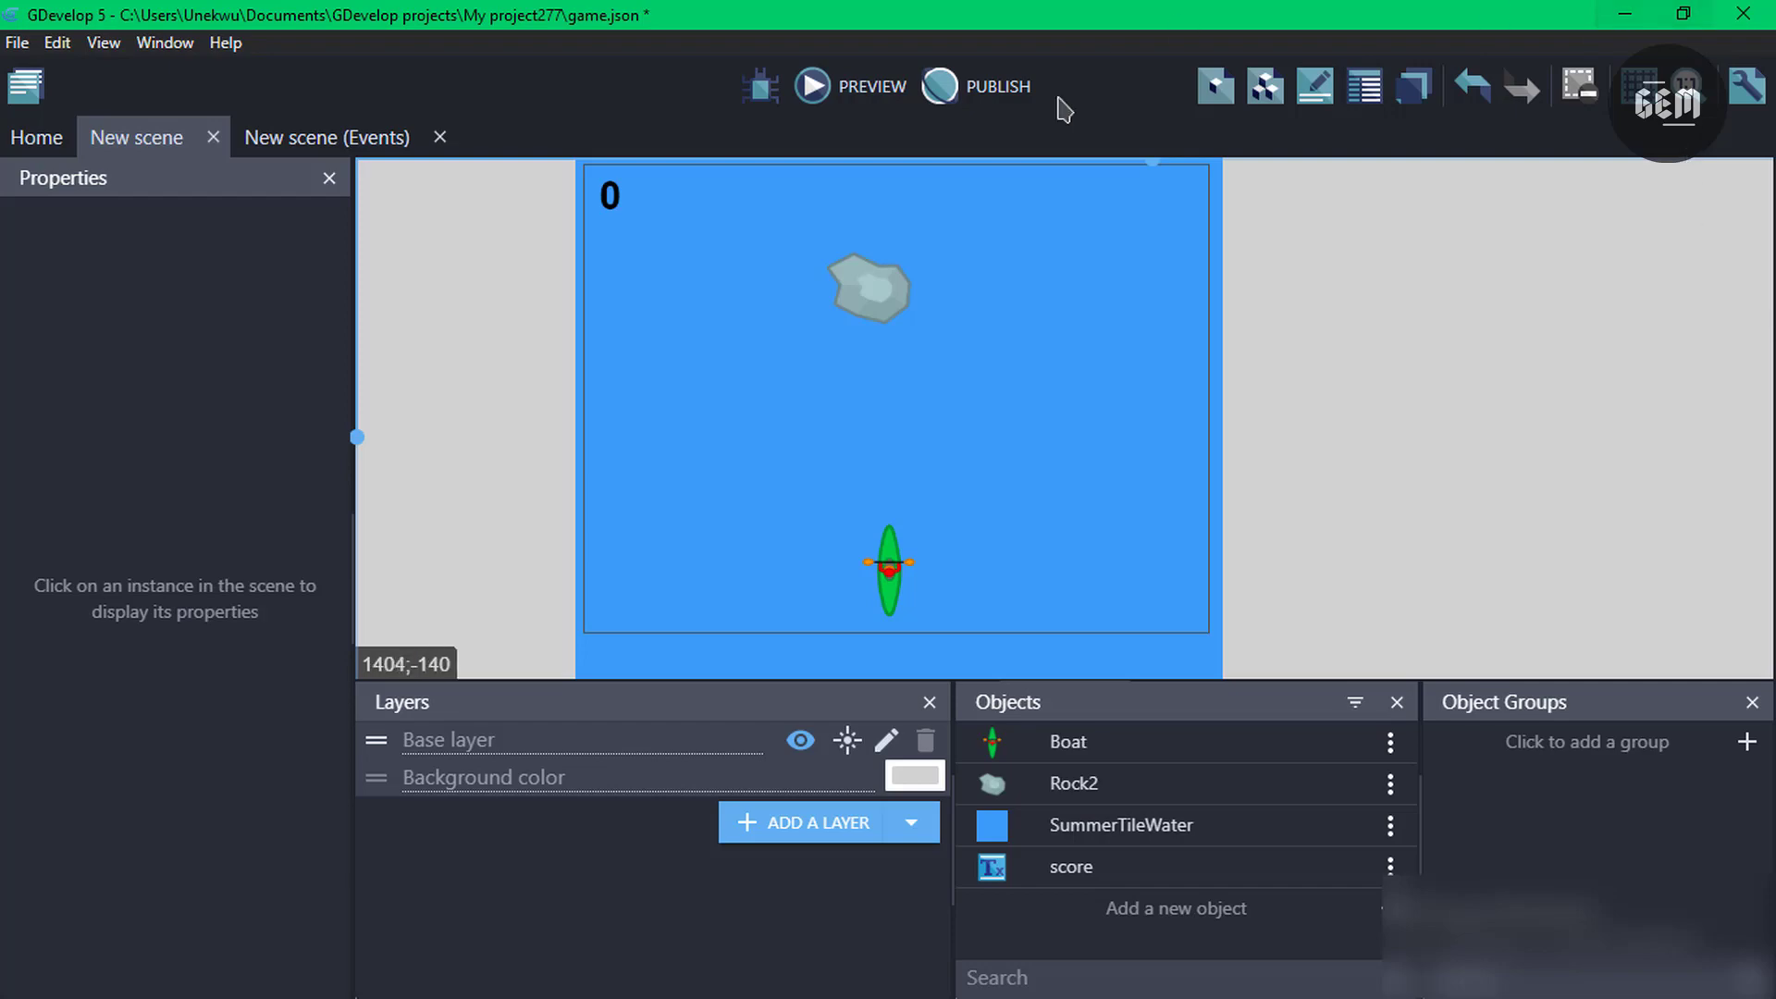
Preview the game and weave the kayak left and right around falling rocks until the score hits 30.
{"action": "left_click", "coordinate": [820, 88]}
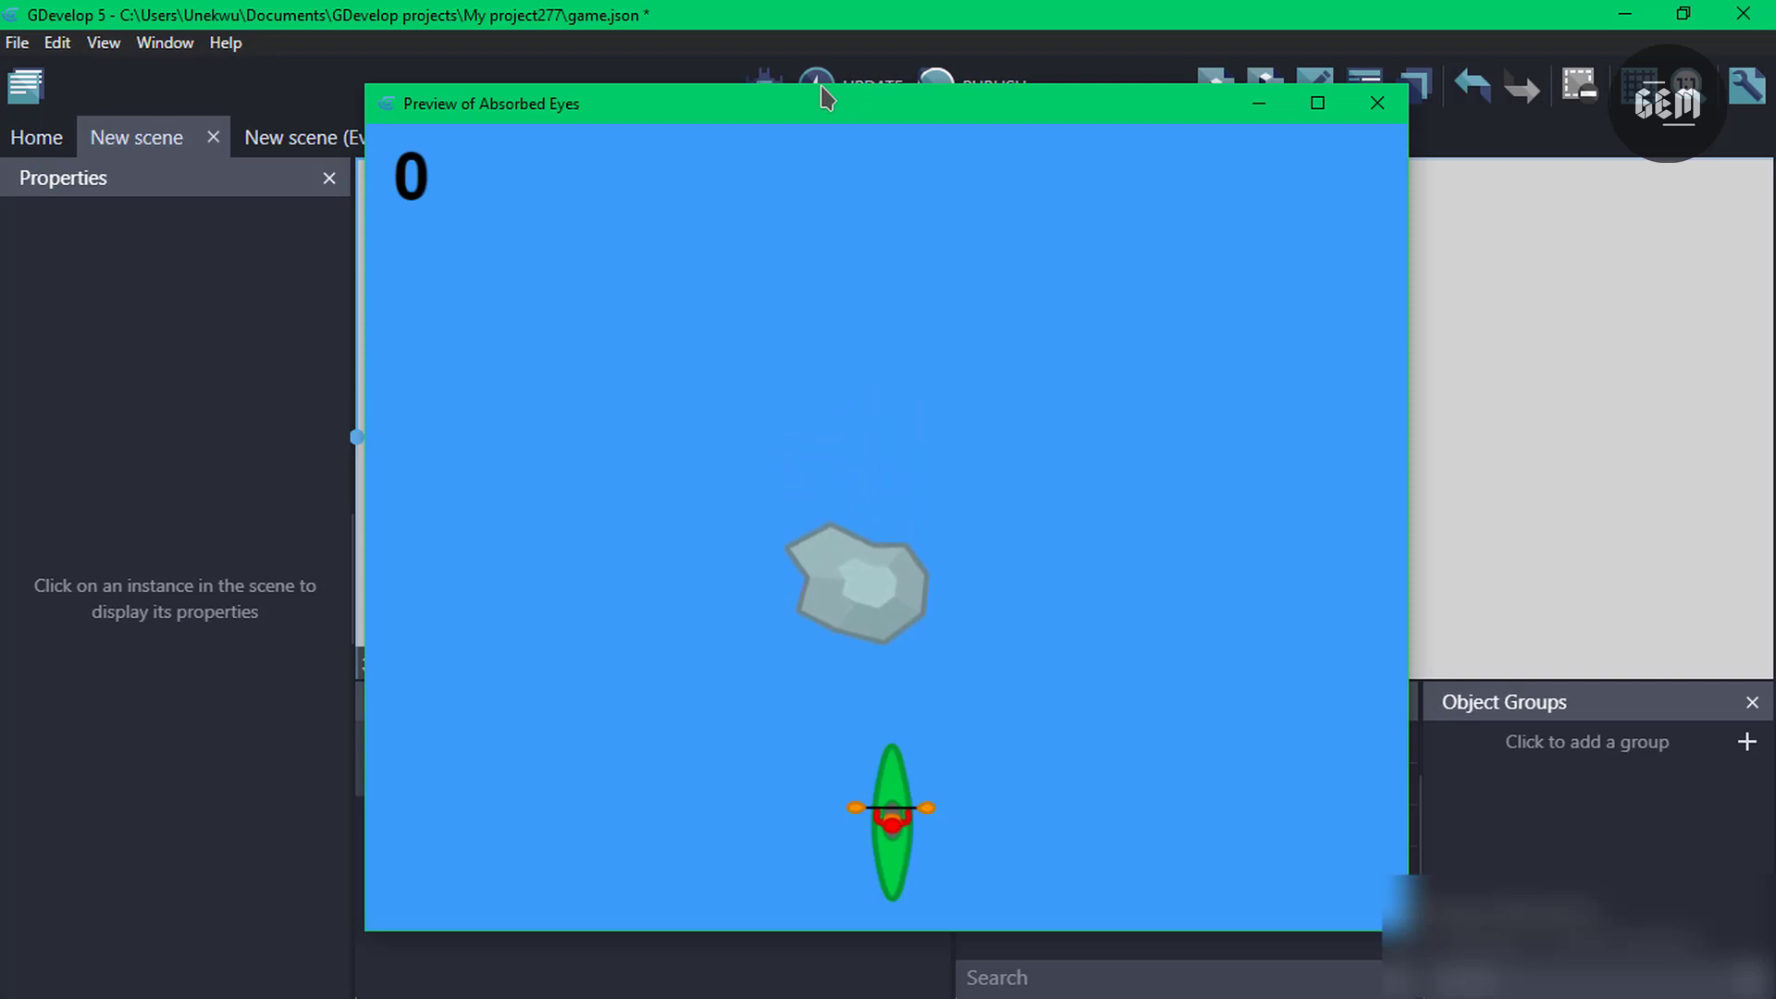
{"action": "key", "text": "Left"}
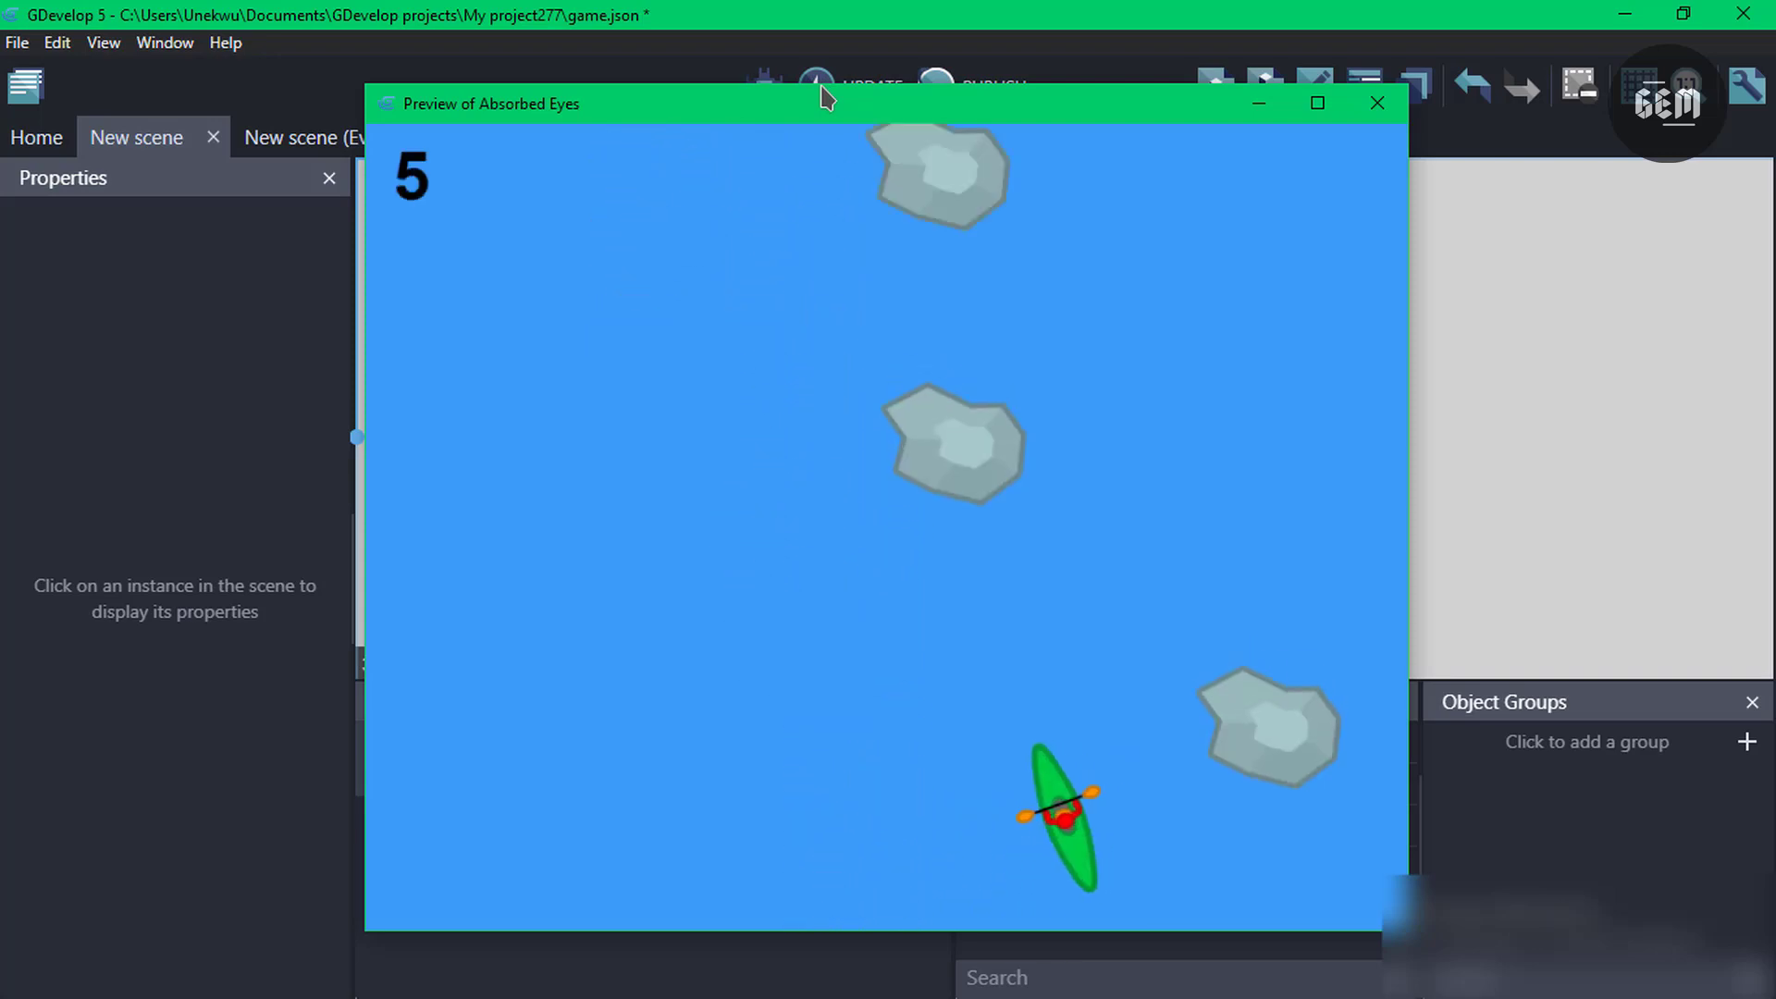
{"action": "key", "text": "Right"}
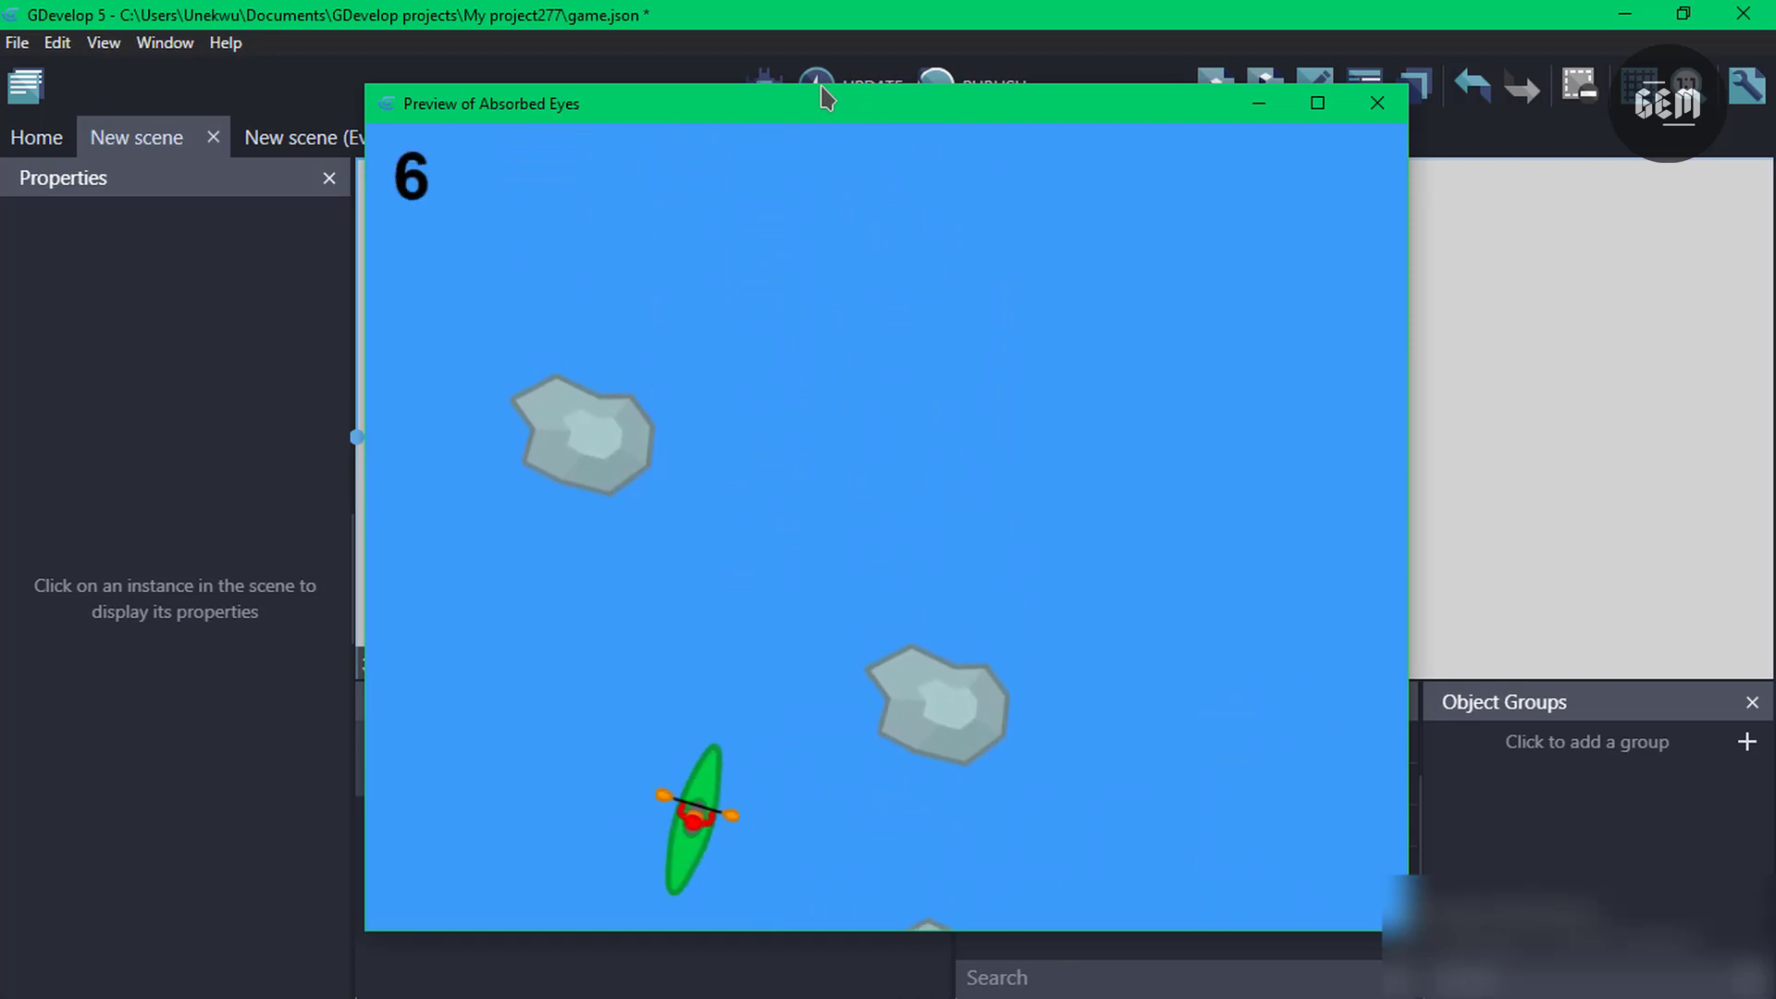
{"action": "key", "text": "Left"}
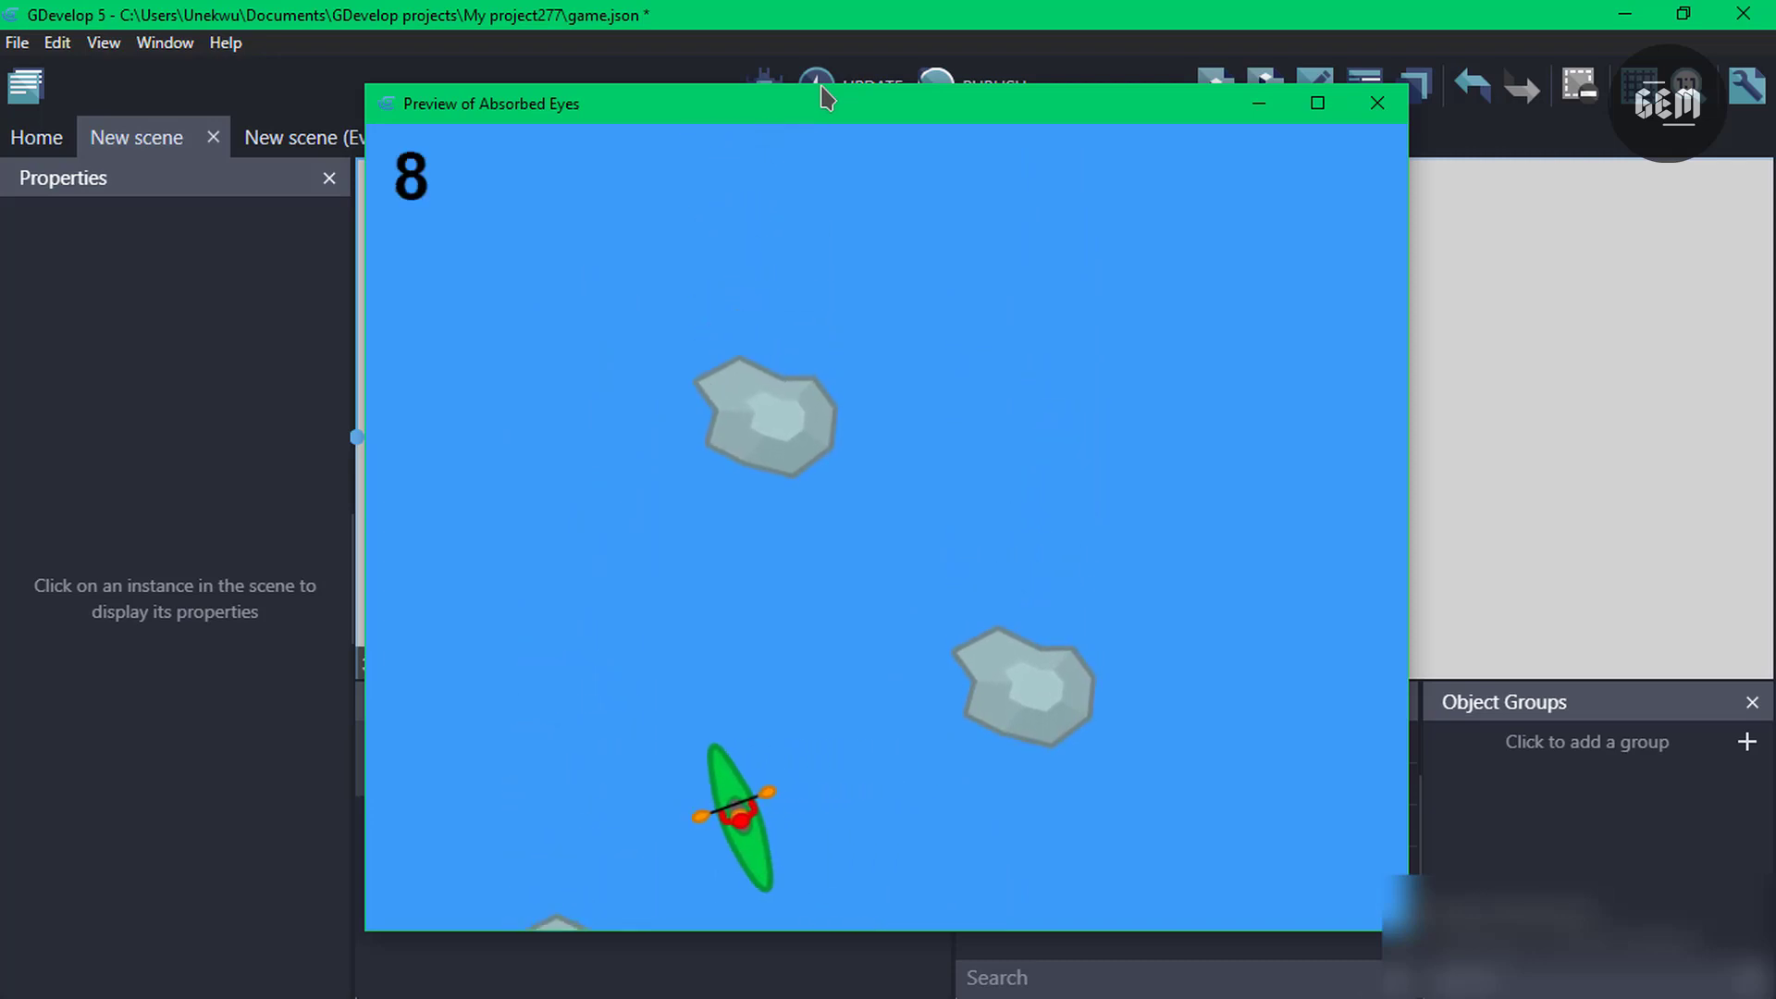
{"action": "key", "text": "Right"}
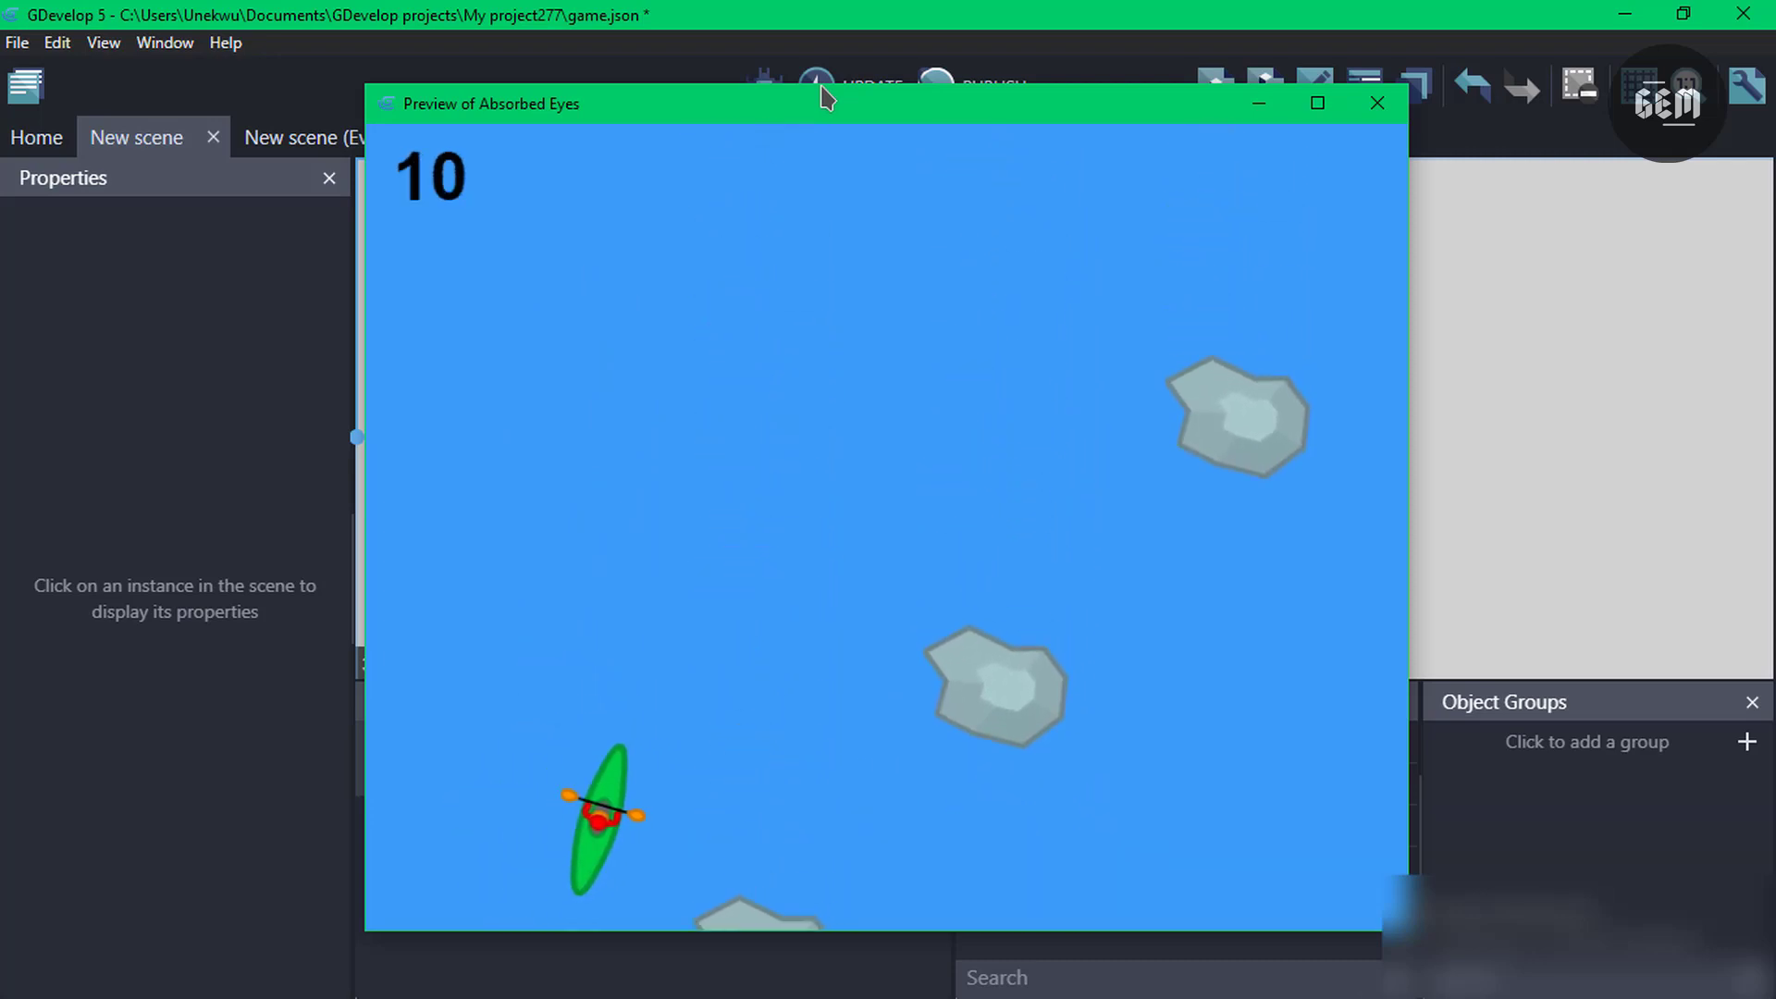
{"action": "key", "text": "Left"}
{"action": "key", "text": "Right"}
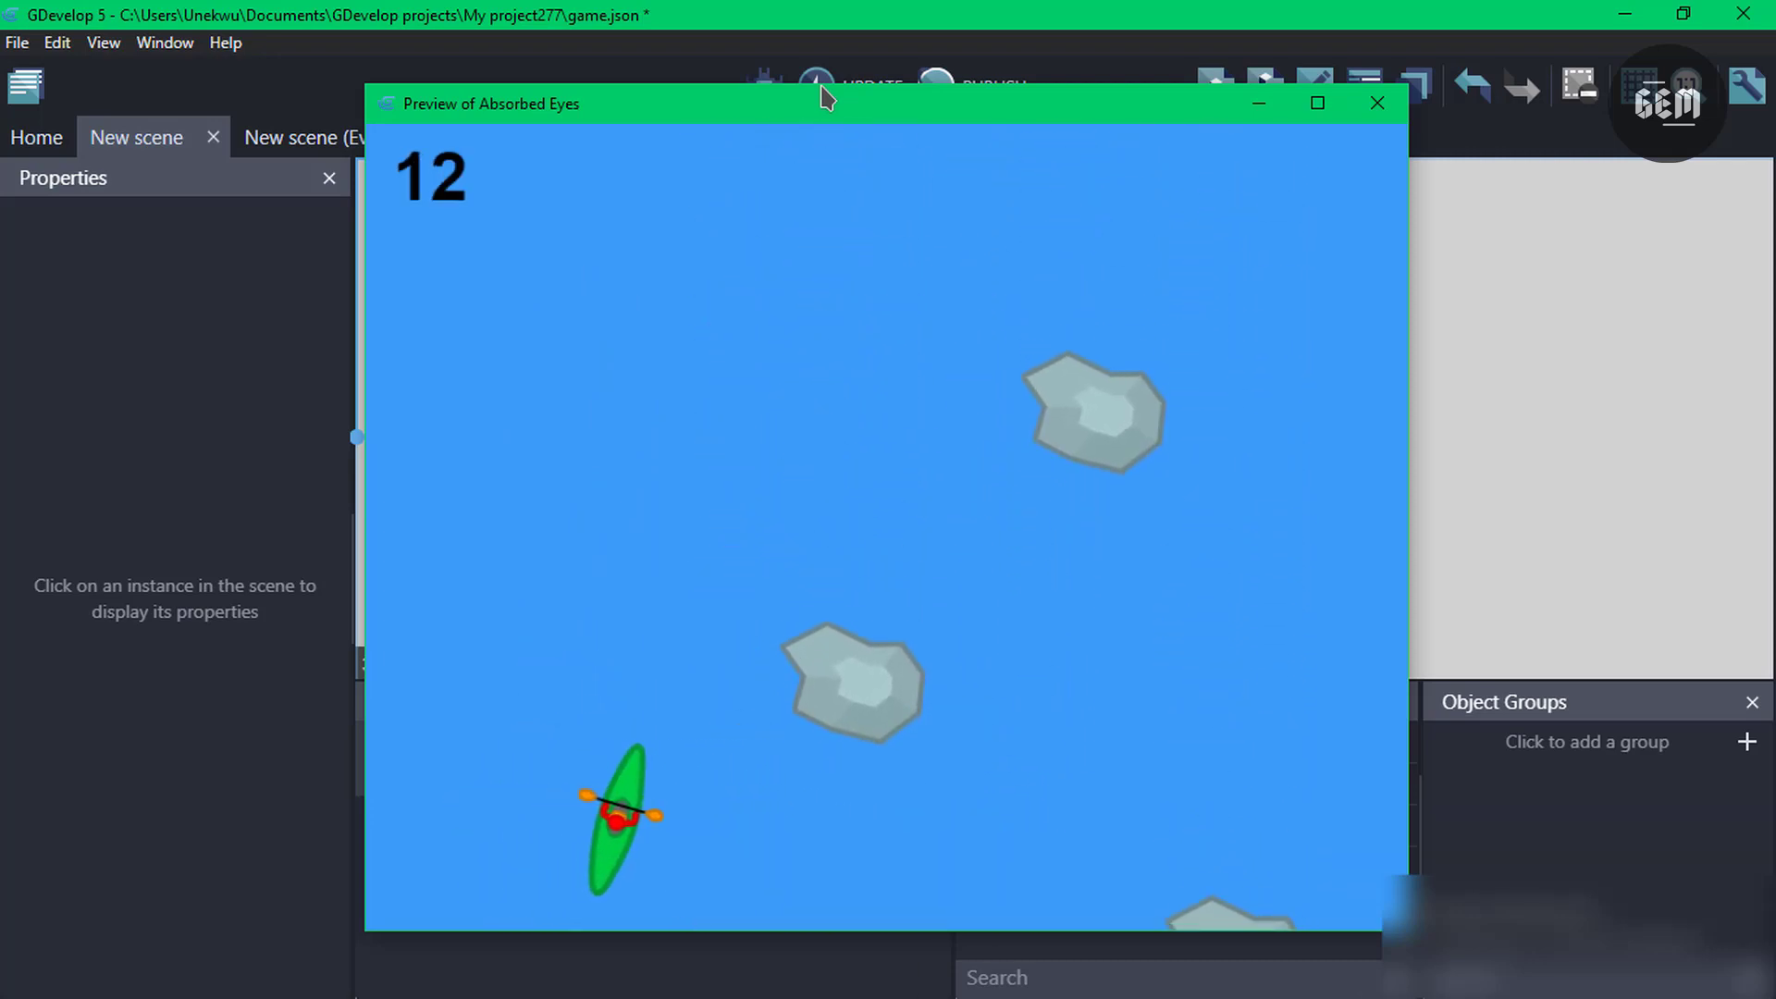
{"action": "key", "text": "Right"}
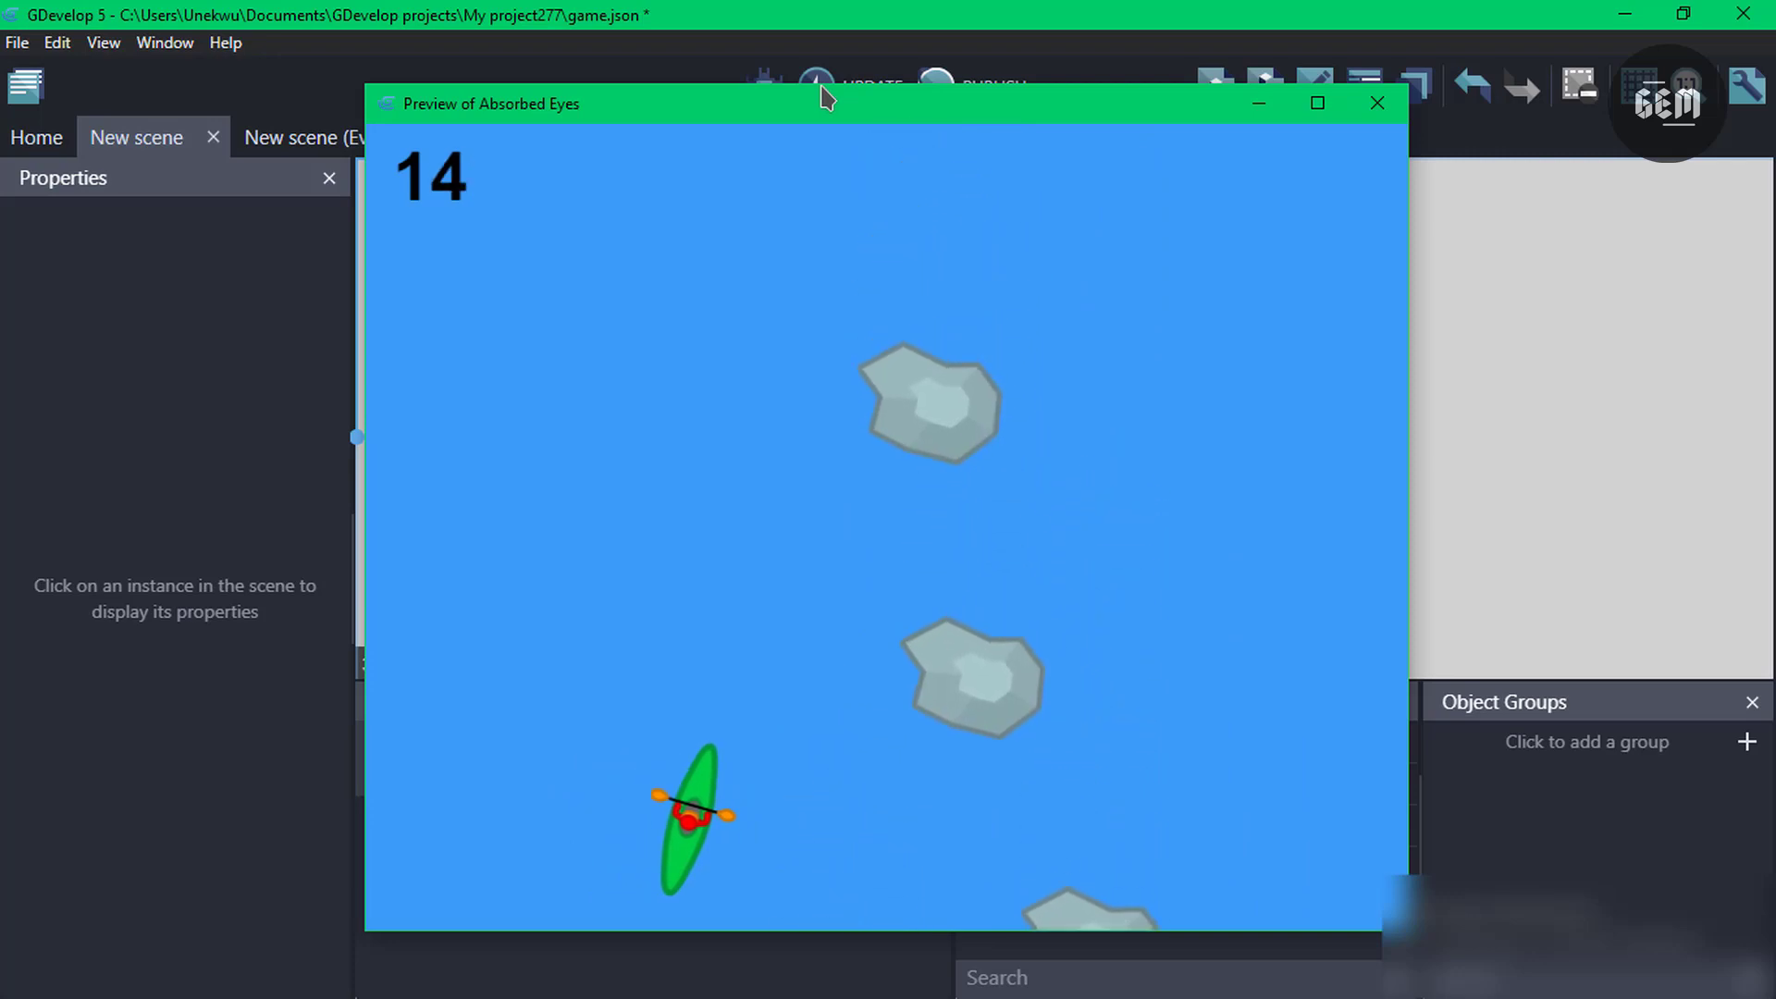
{"action": "key", "text": "Left"}
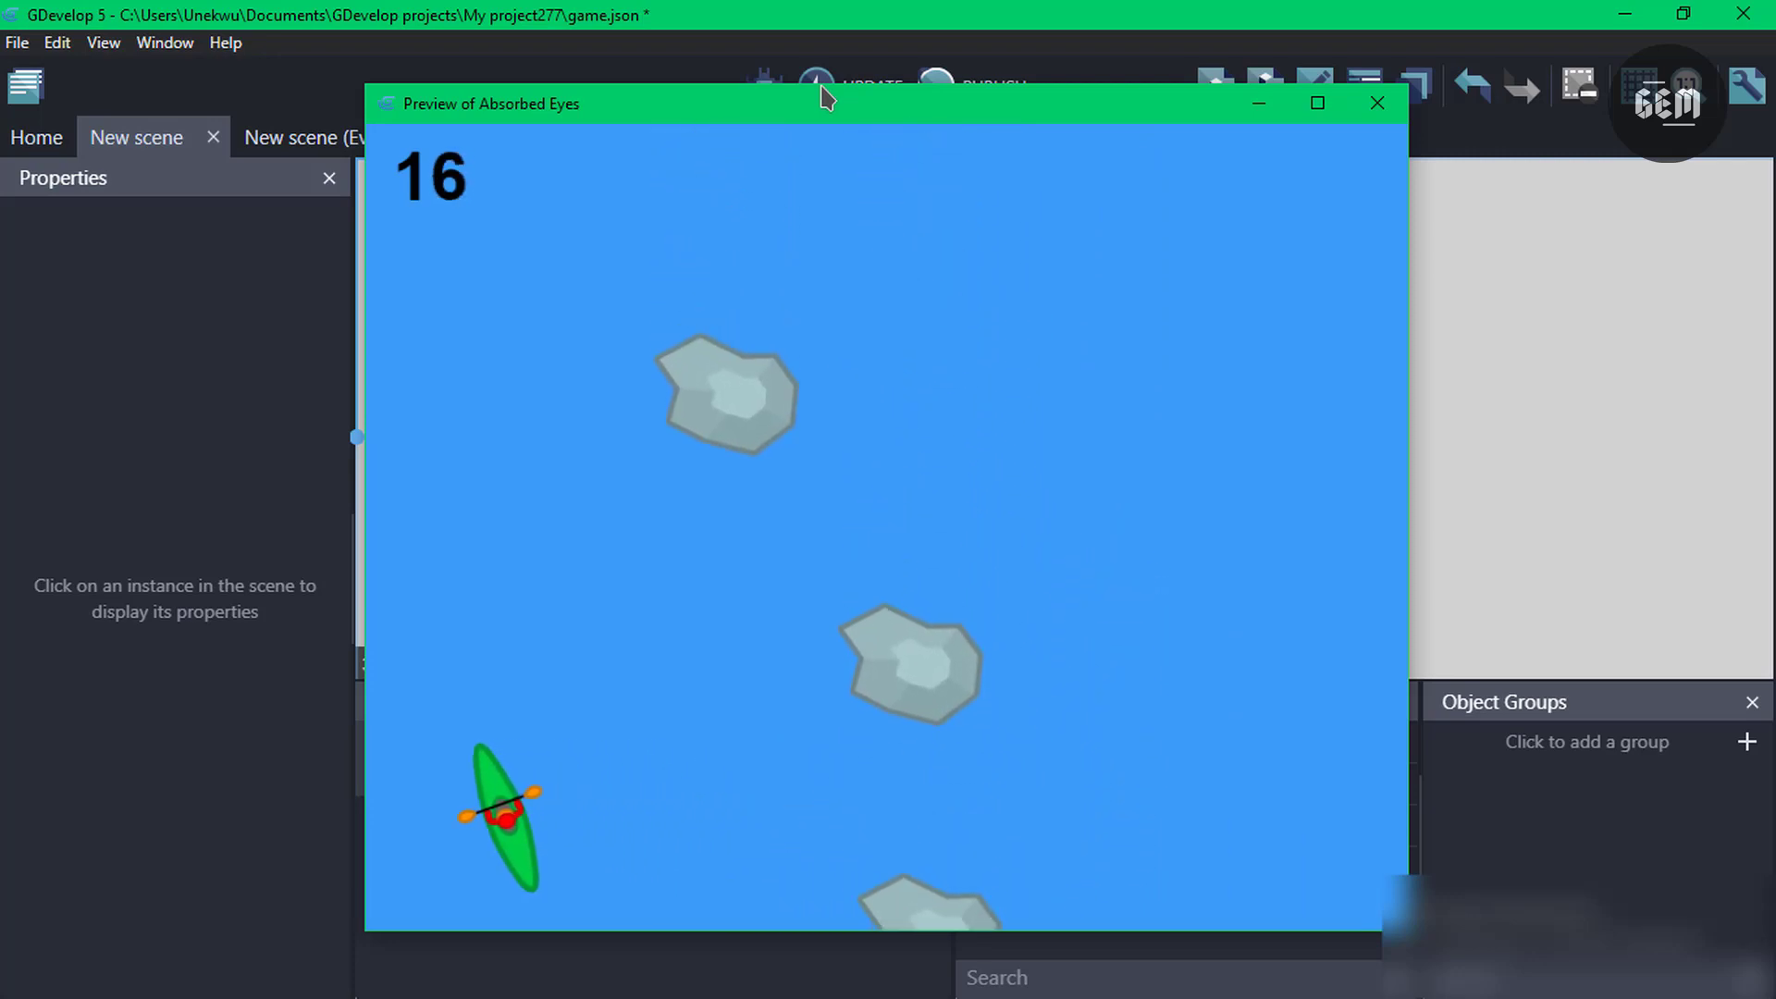
{"action": "key", "text": "Right"}
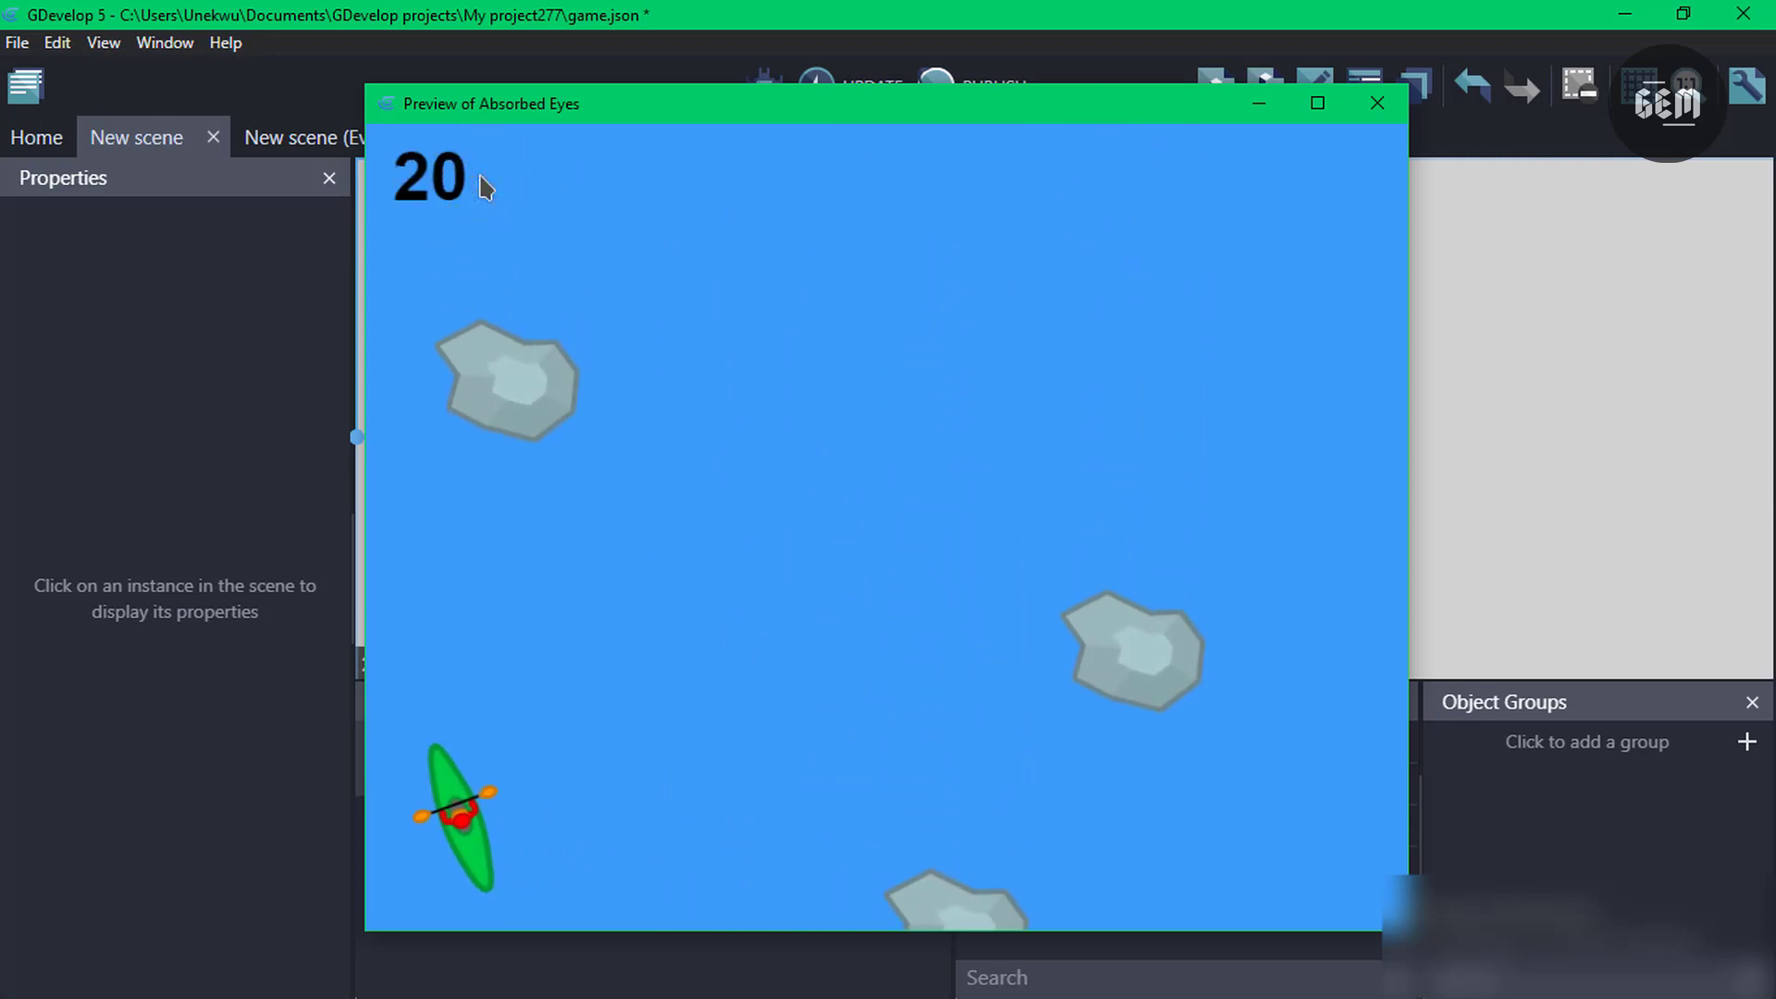
{"action": "key", "text": "Right"}
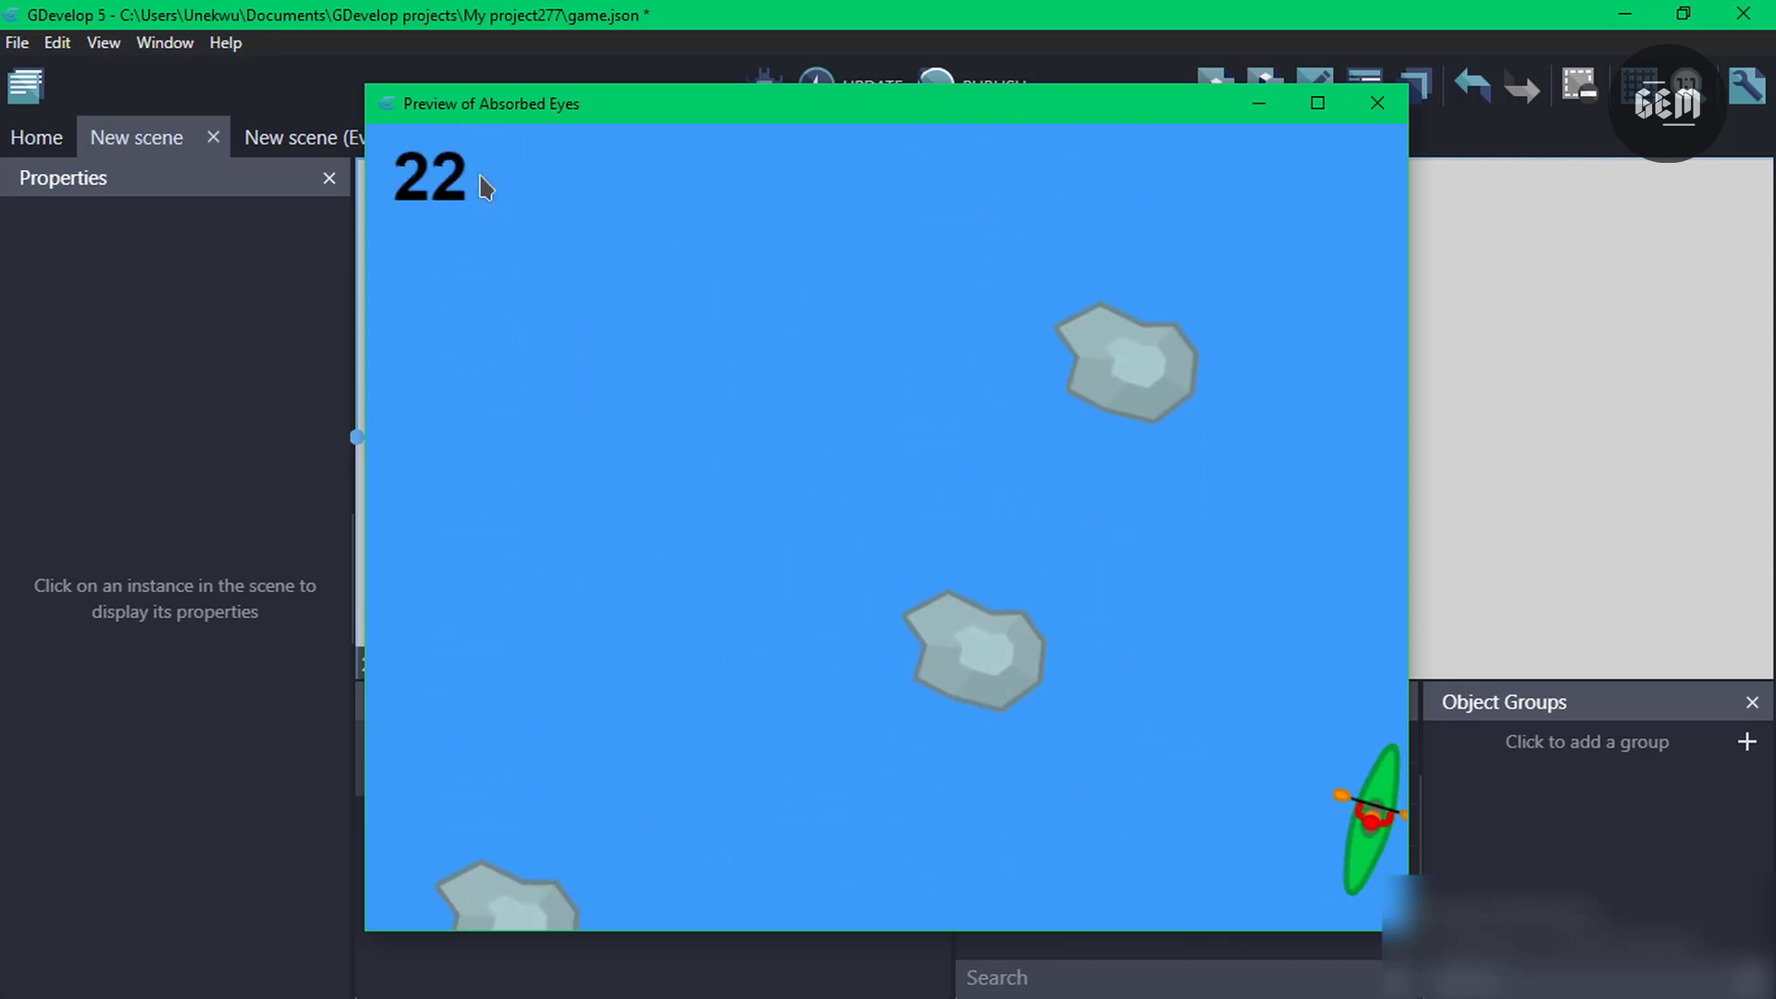
{"action": "key", "text": "Left"}
{"action": "key", "text": "Right"}
{"action": "key", "text": "Left"}
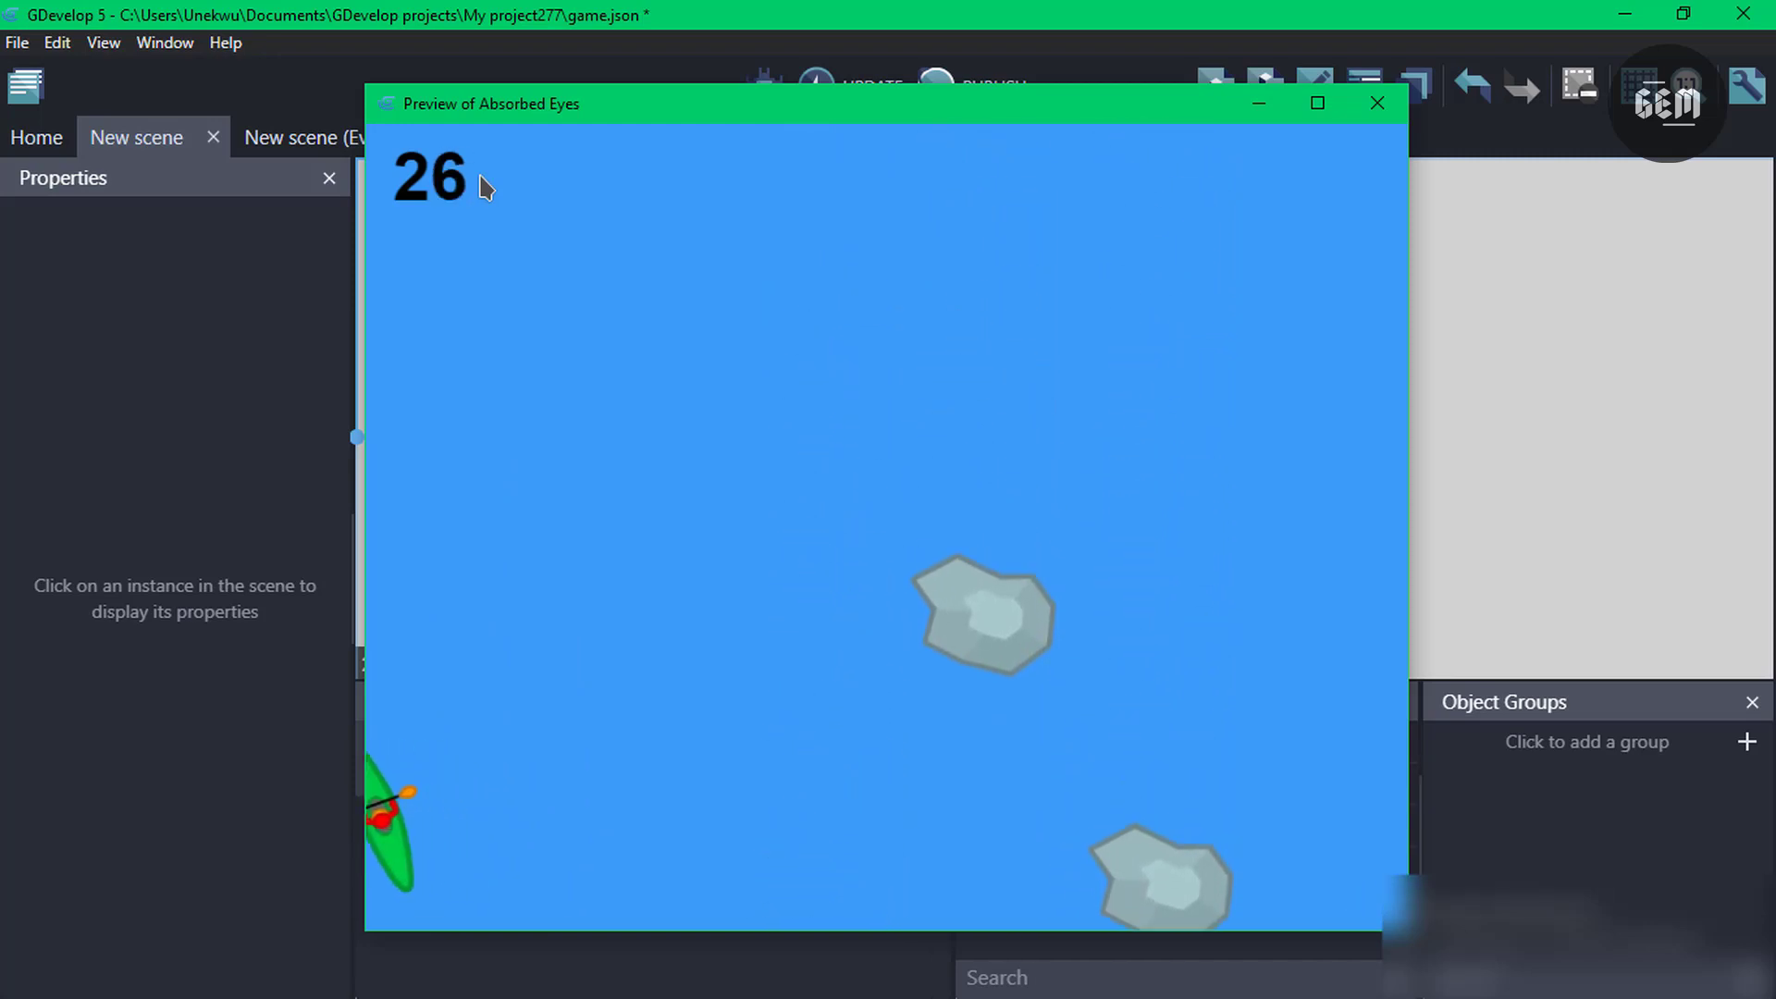
{"action": "key", "text": "Right"}
{"action": "key", "text": "Left"}
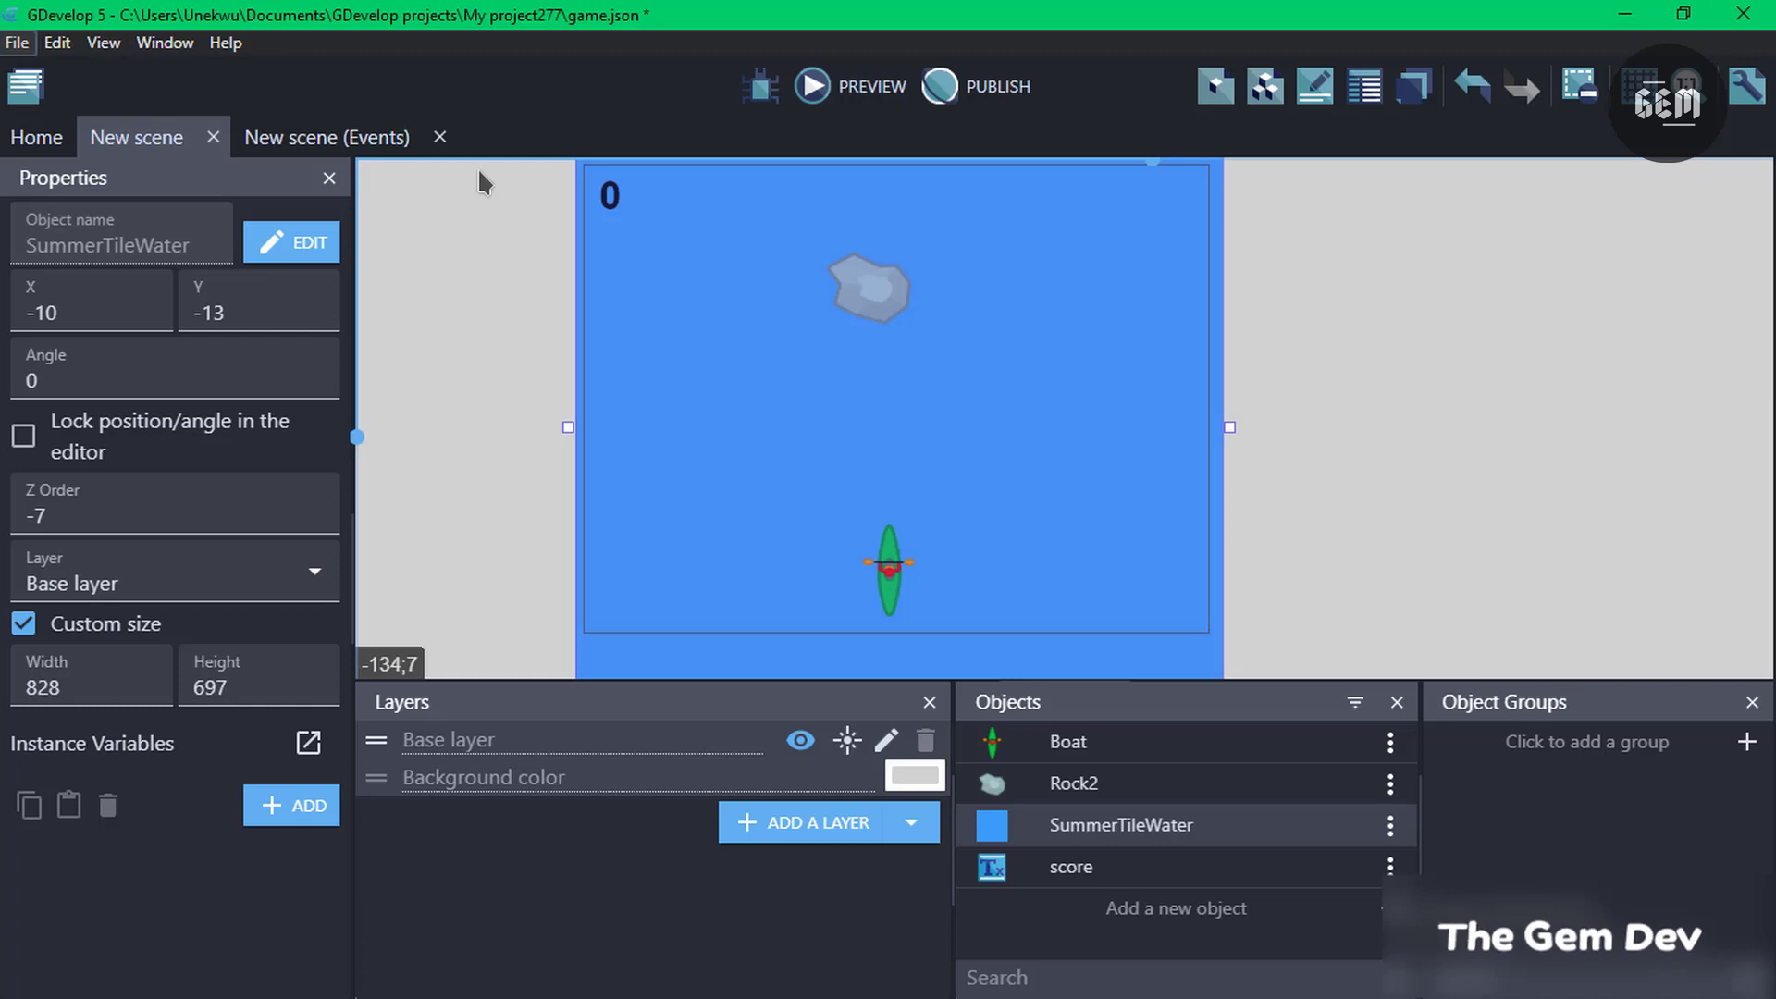
Open the Boat object to confirm its three direction animations and an empty Behaviors tab.
{"action": "left_click", "coordinate": [1099, 749]}
{"action": "double_click", "coordinate": [1099, 750]}
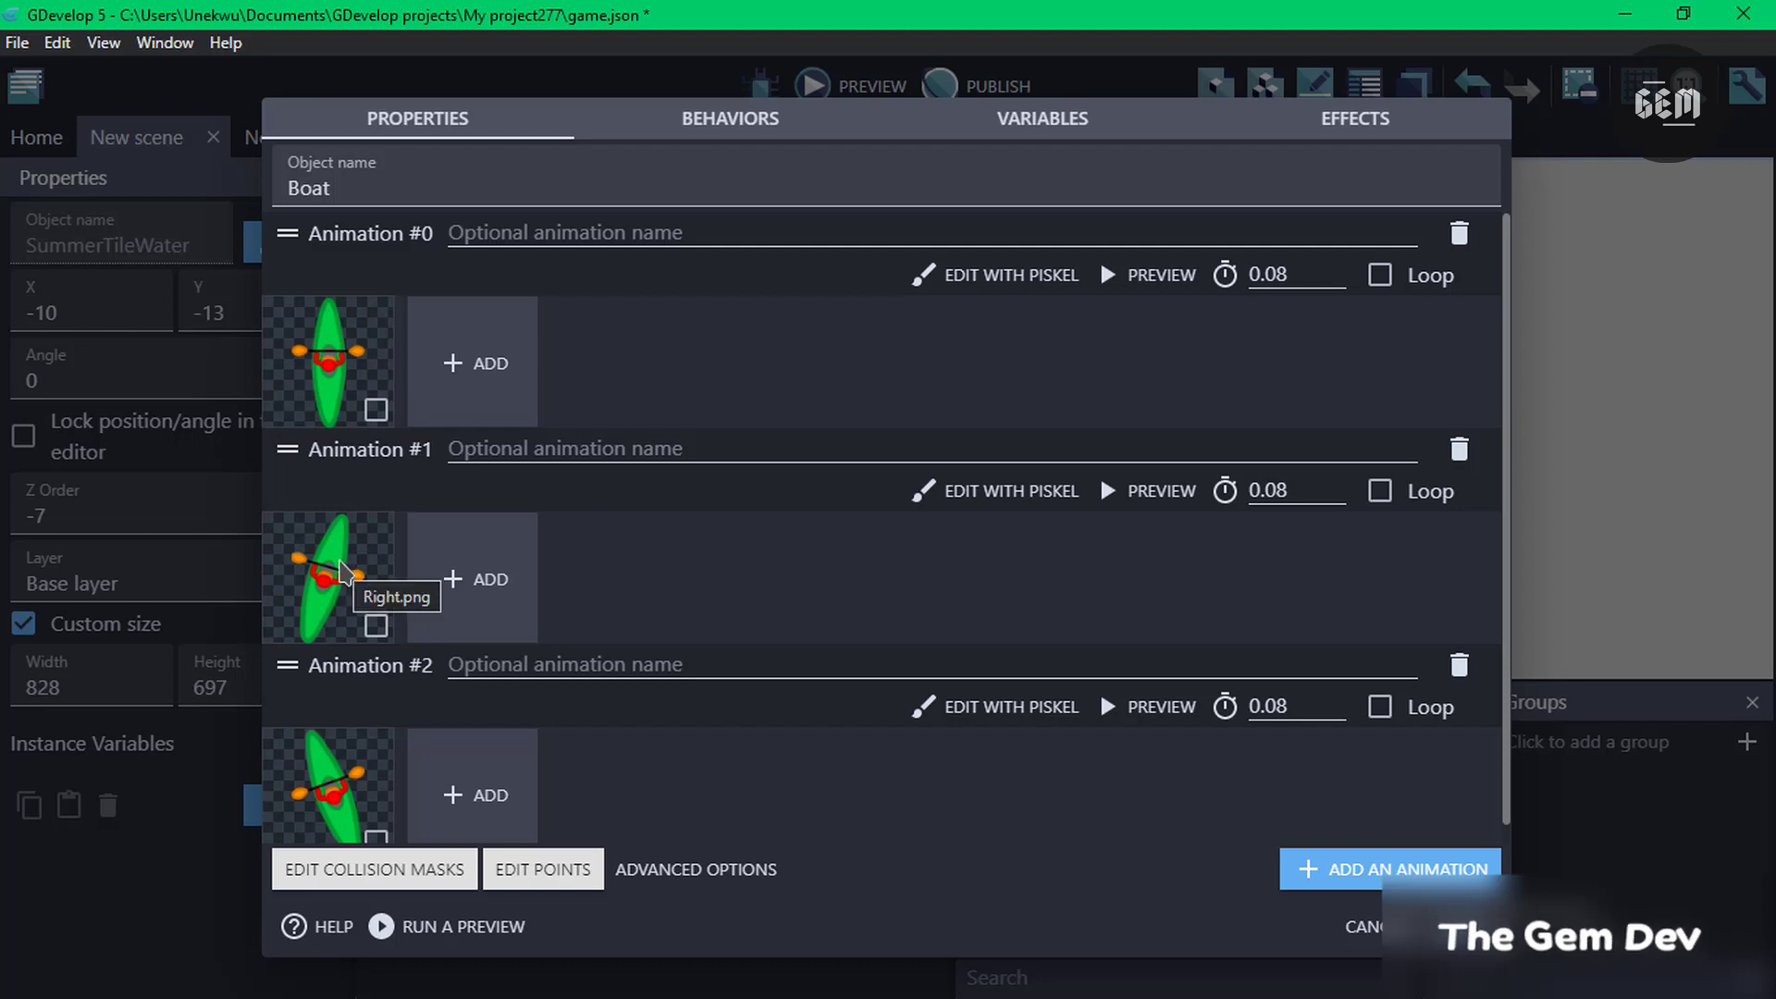
{"action": "scroll", "coordinate": [333, 763], "scroll_direction": "down", "scroll_amount": 1}
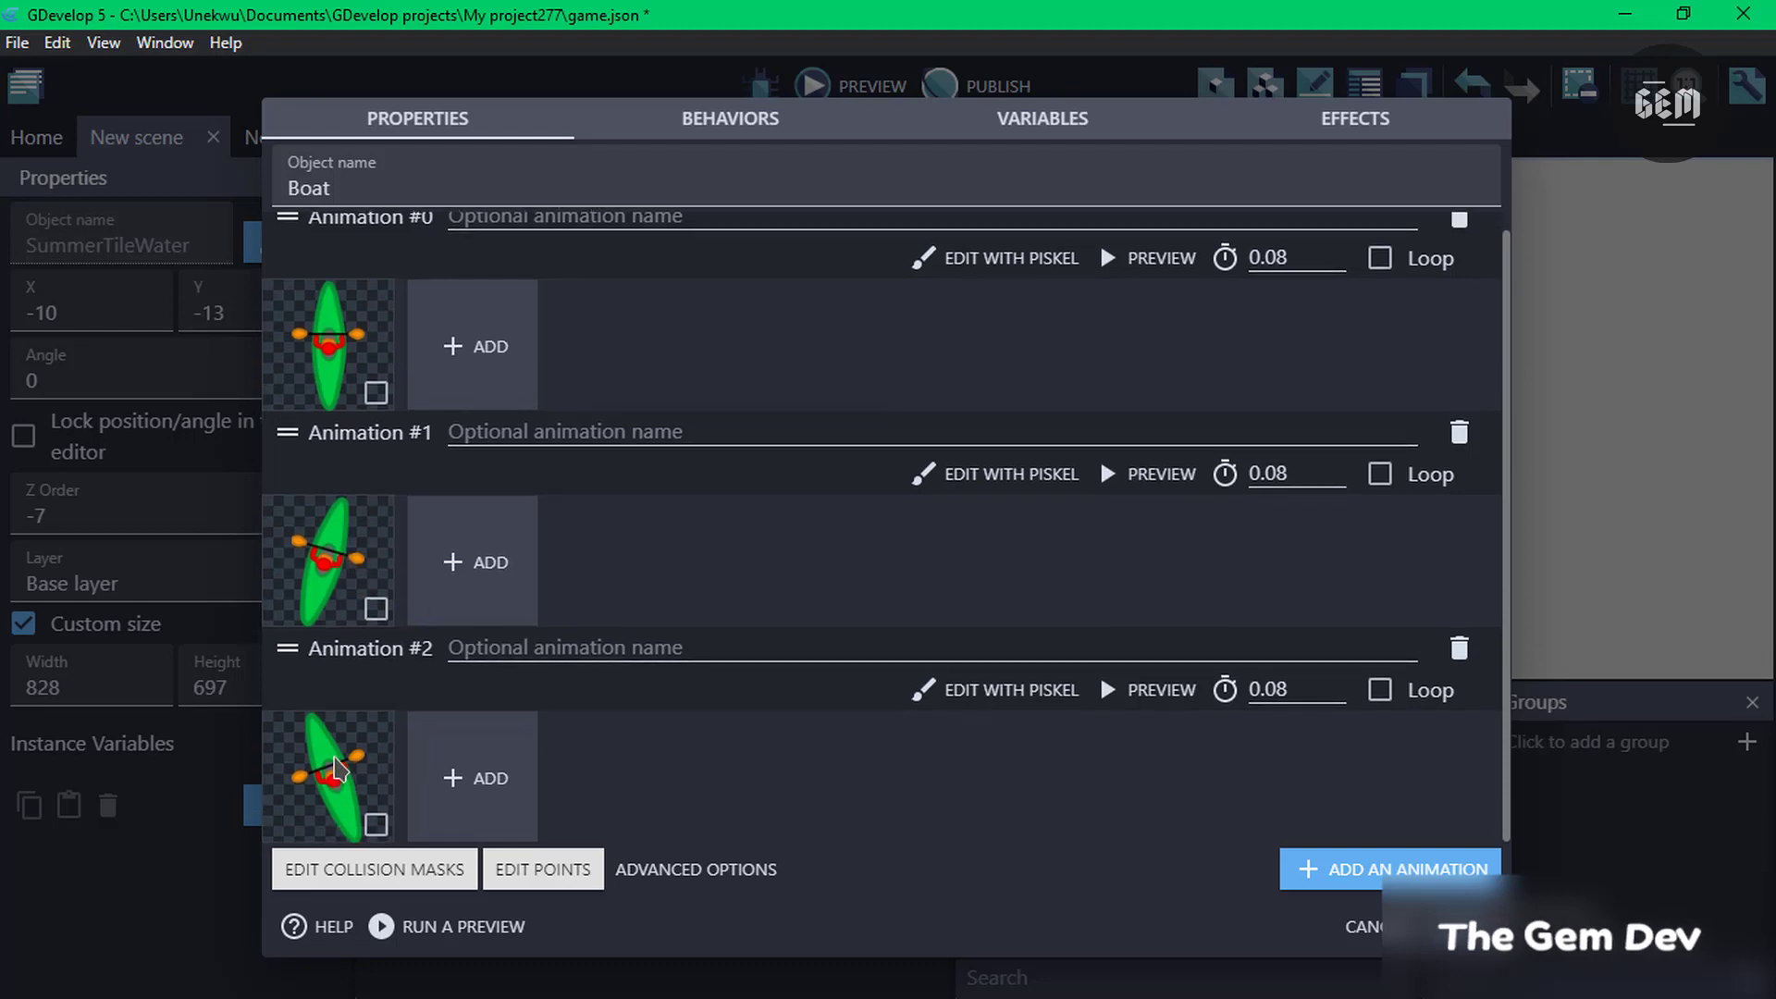
{"action": "scroll", "coordinate": [335, 768], "scroll_direction": "up", "scroll_amount": 1}
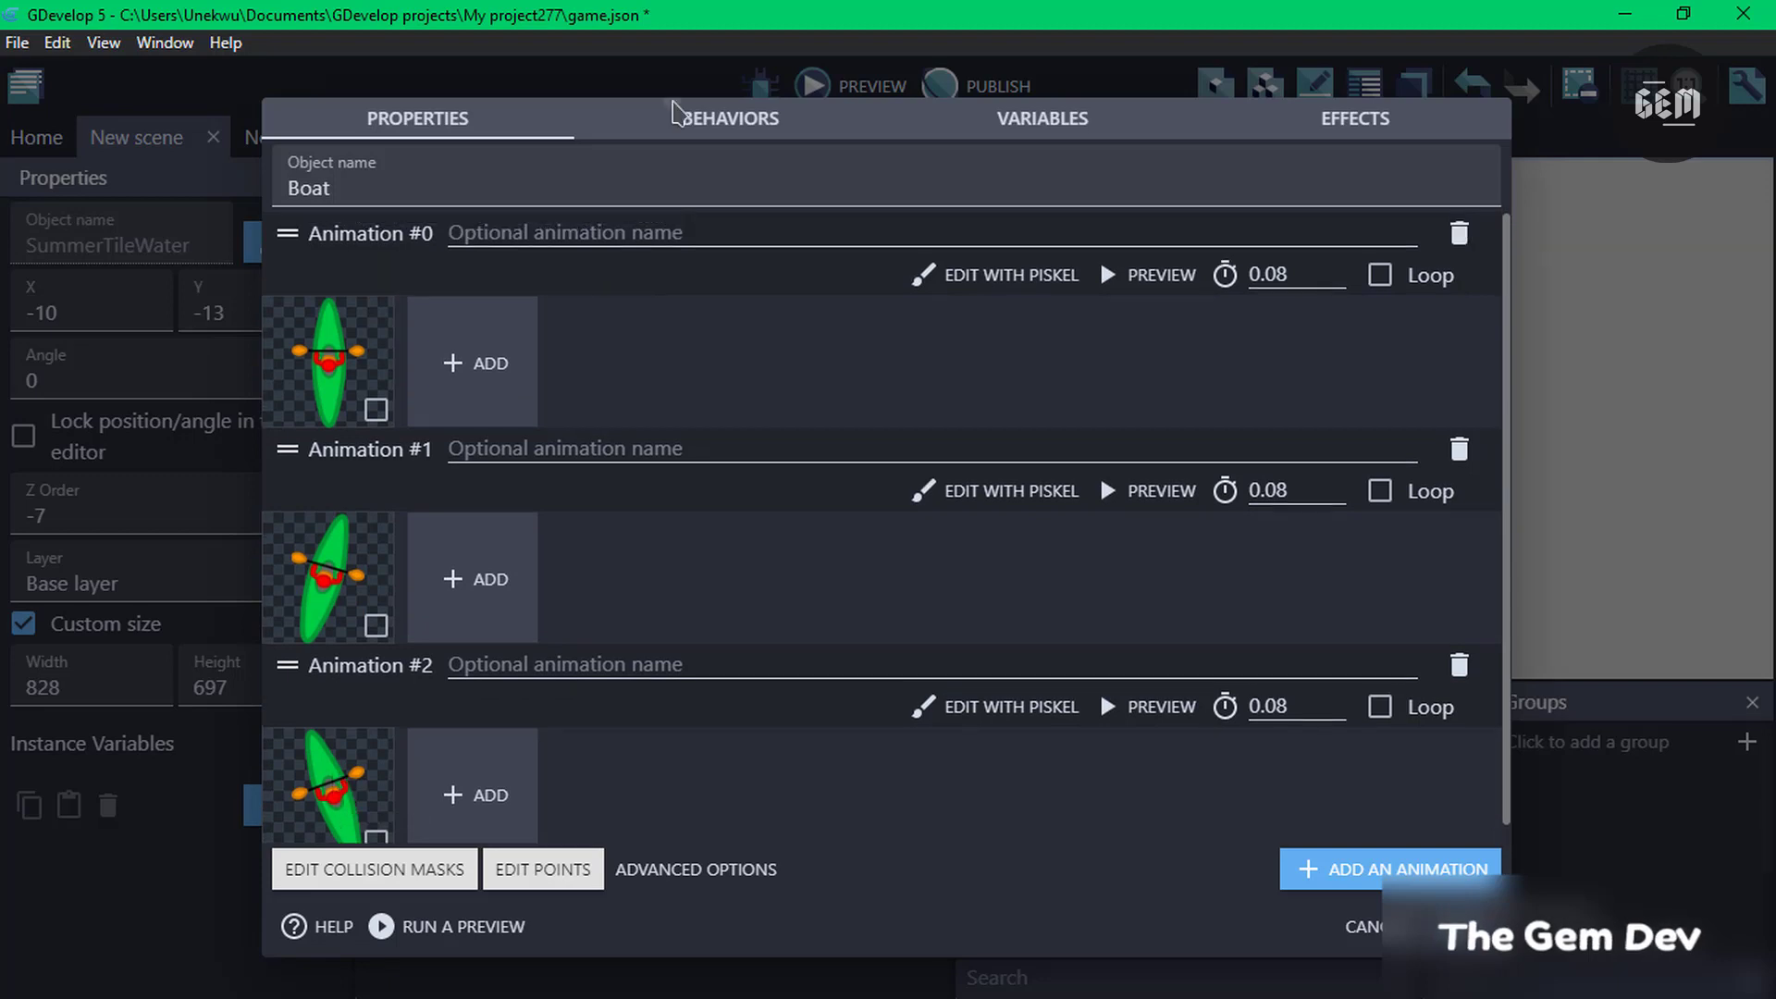
{"action": "left_click", "coordinate": [673, 115]}
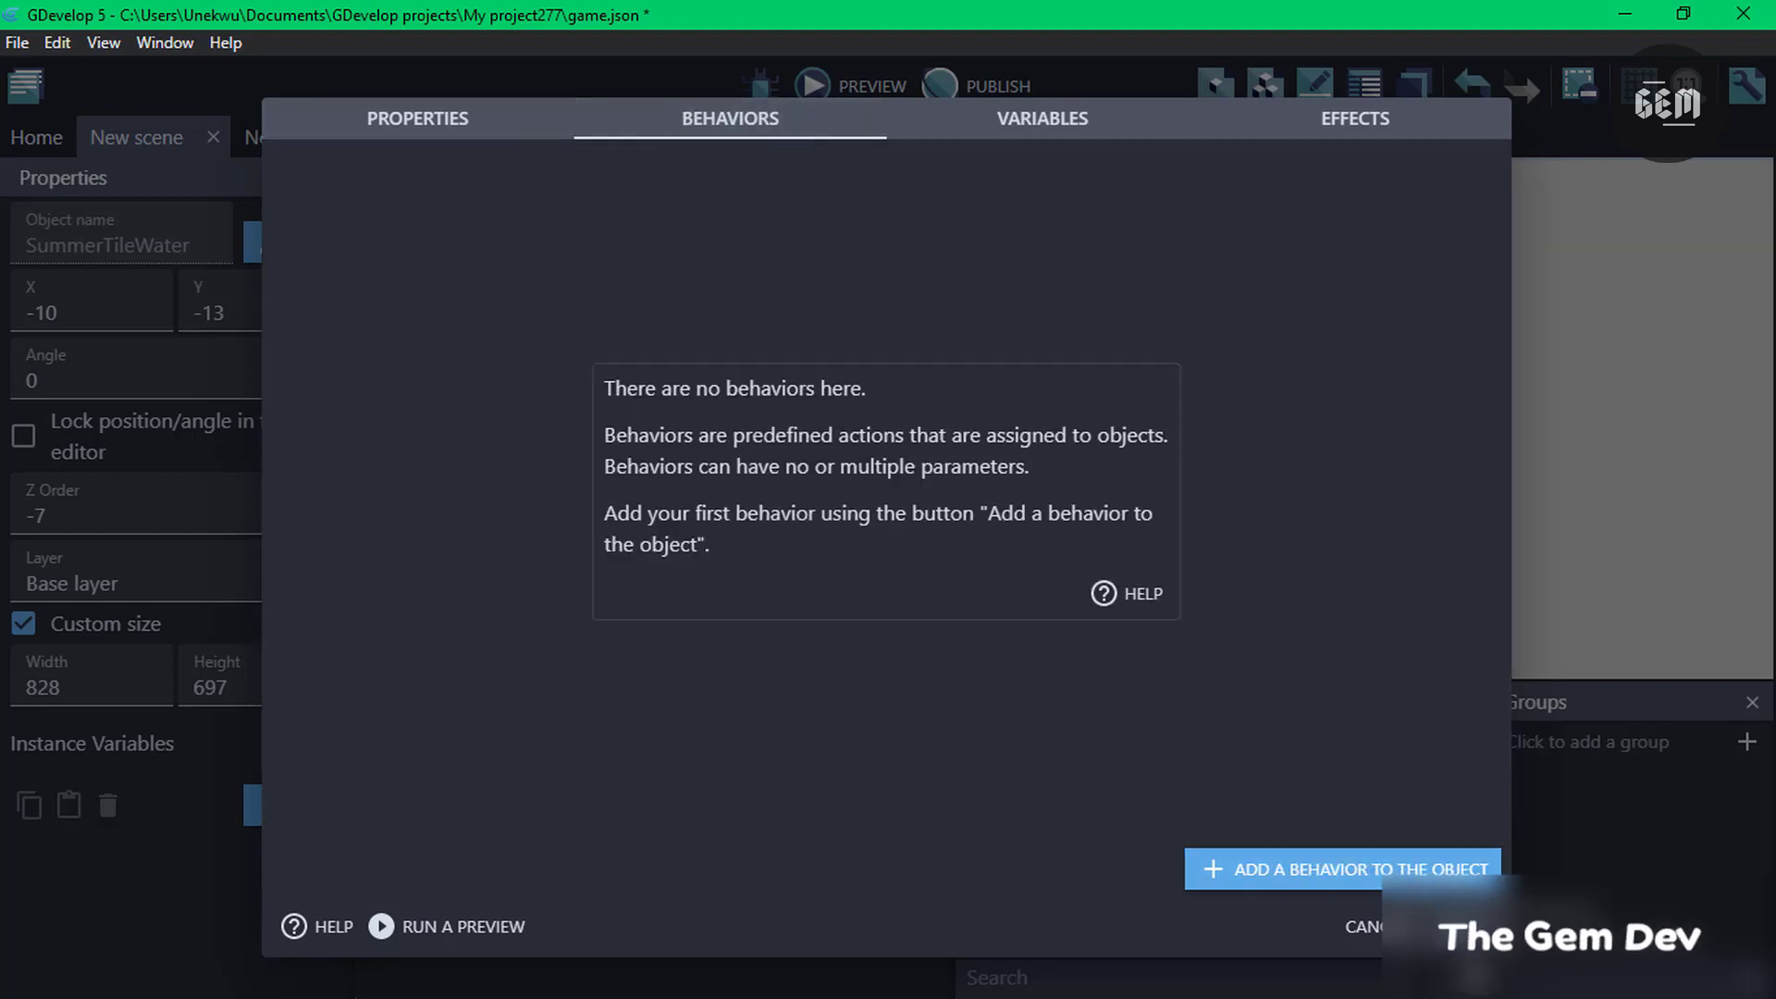
{"action": "left_click", "coordinate": [1457, 926]}
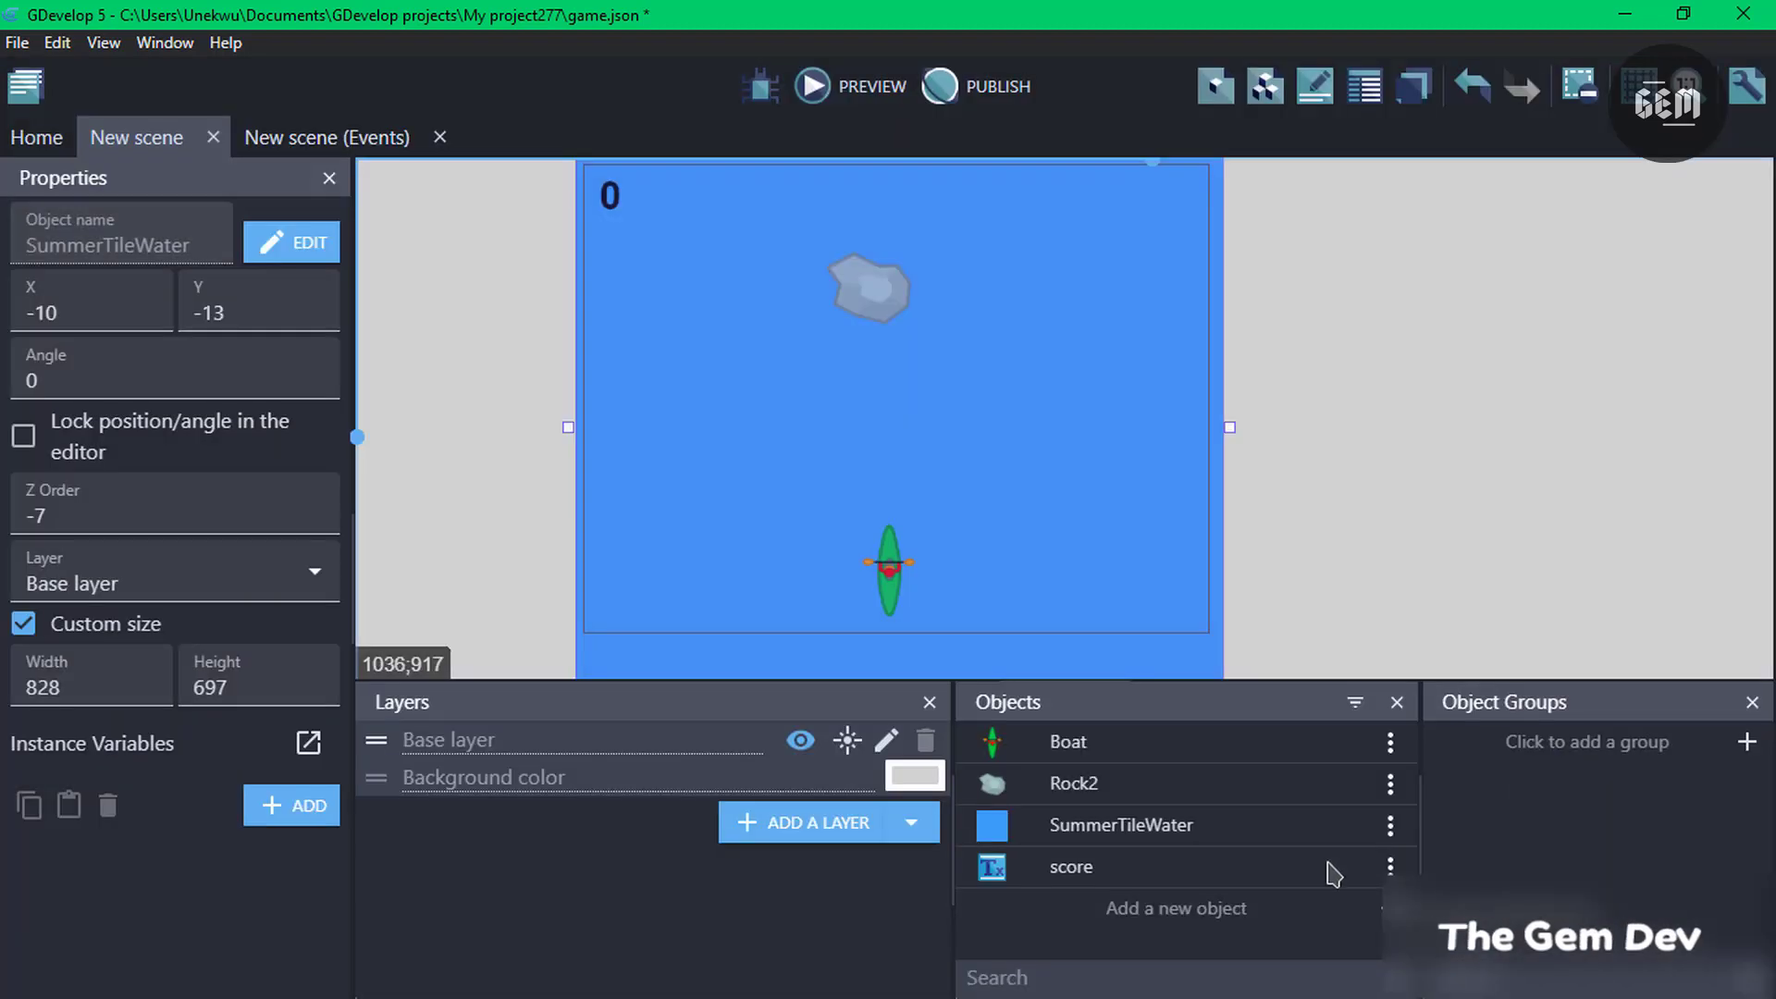
{"action": "double_click", "coordinate": [1075, 788]}
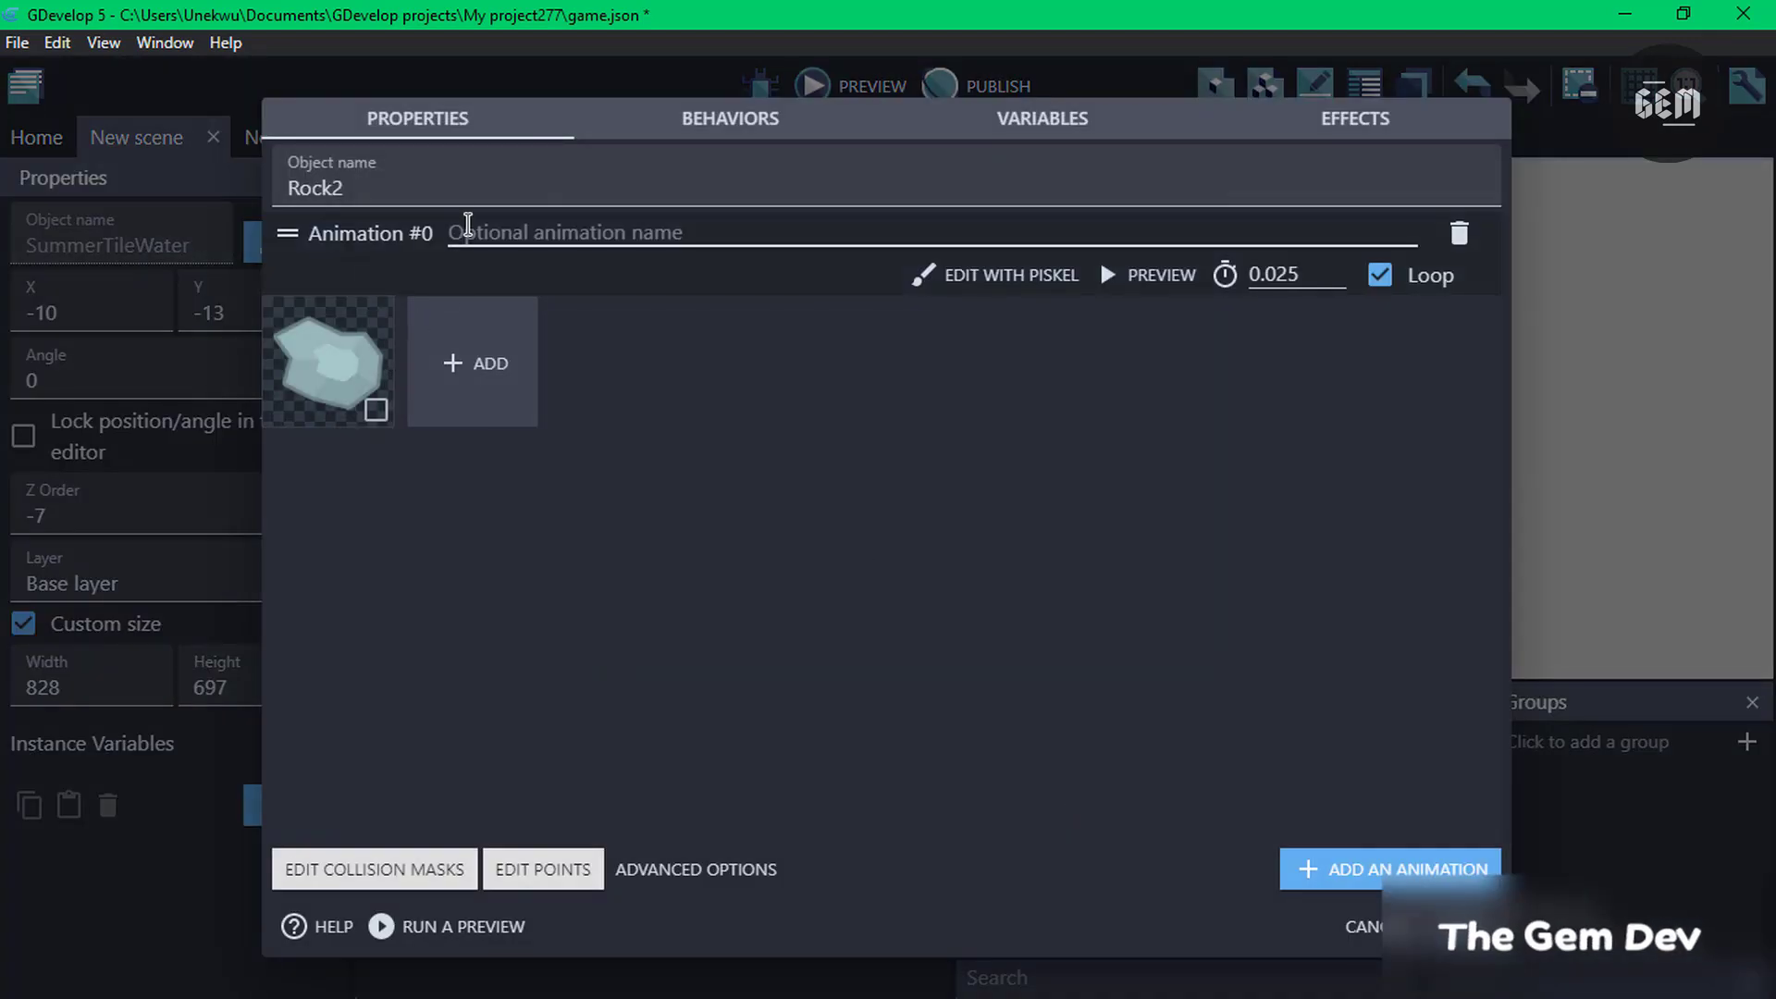
{"action": "left_click", "coordinate": [603, 196]}
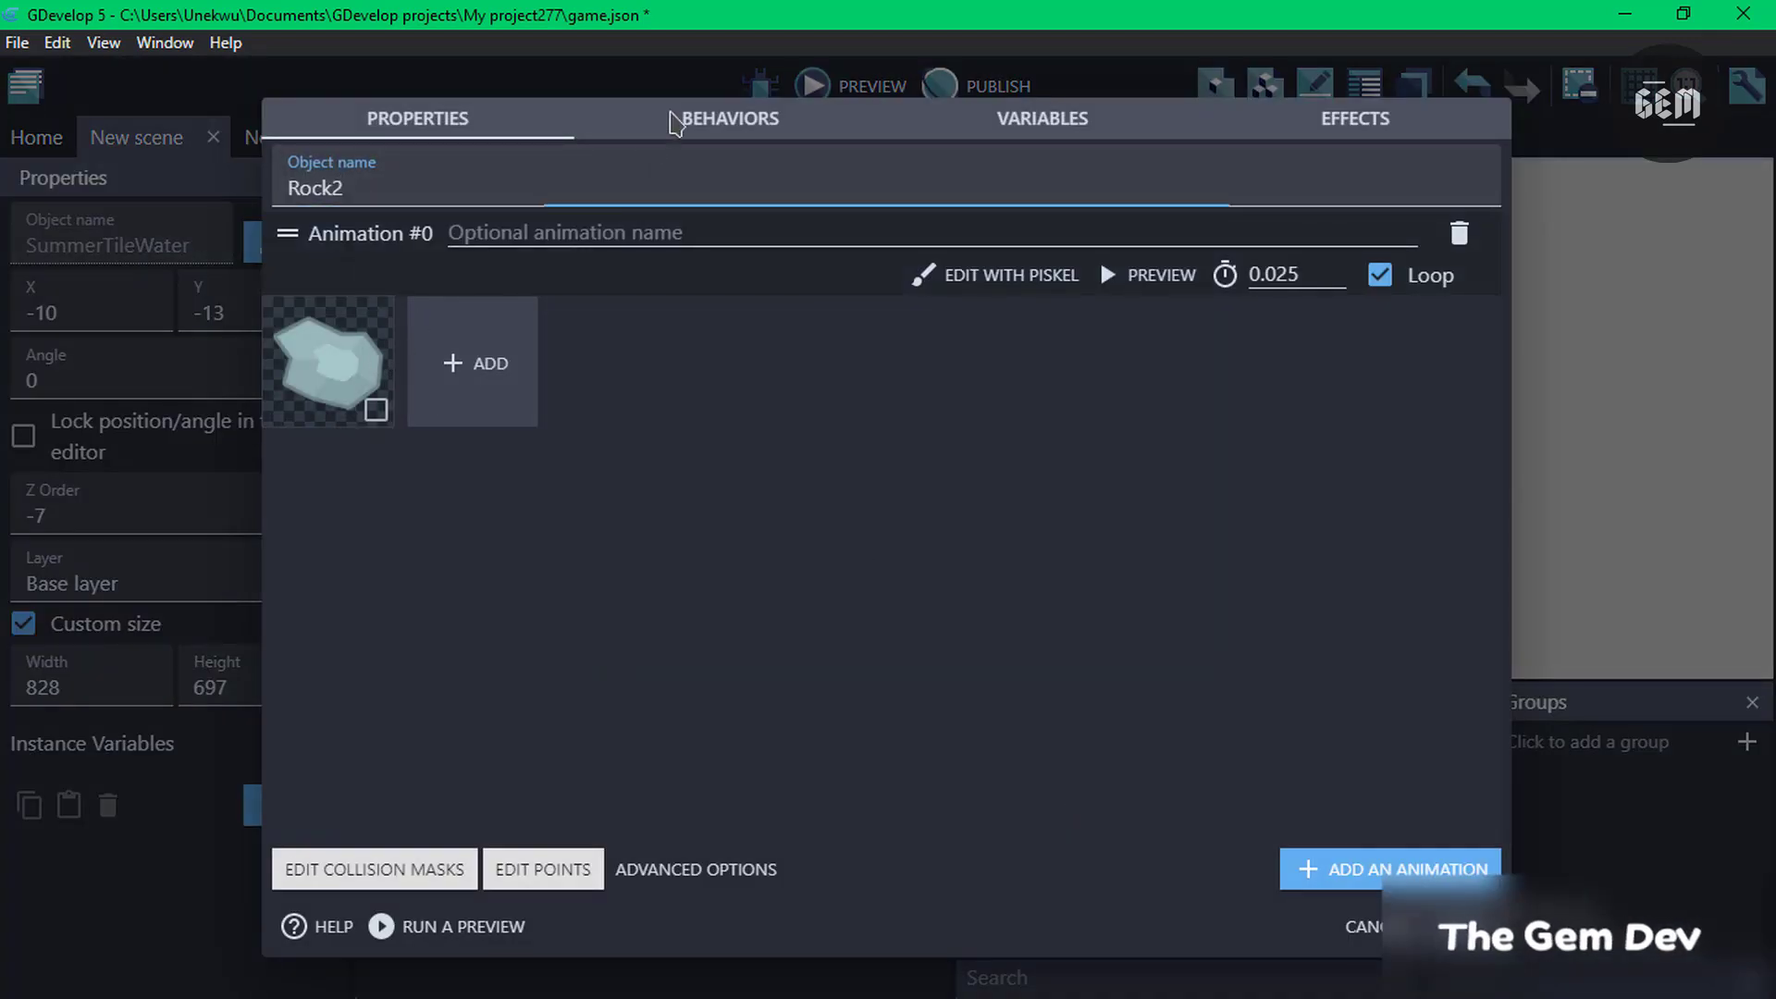
{"action": "left_click", "coordinate": [736, 117]}
{"action": "left_click", "coordinate": [427, 121]}
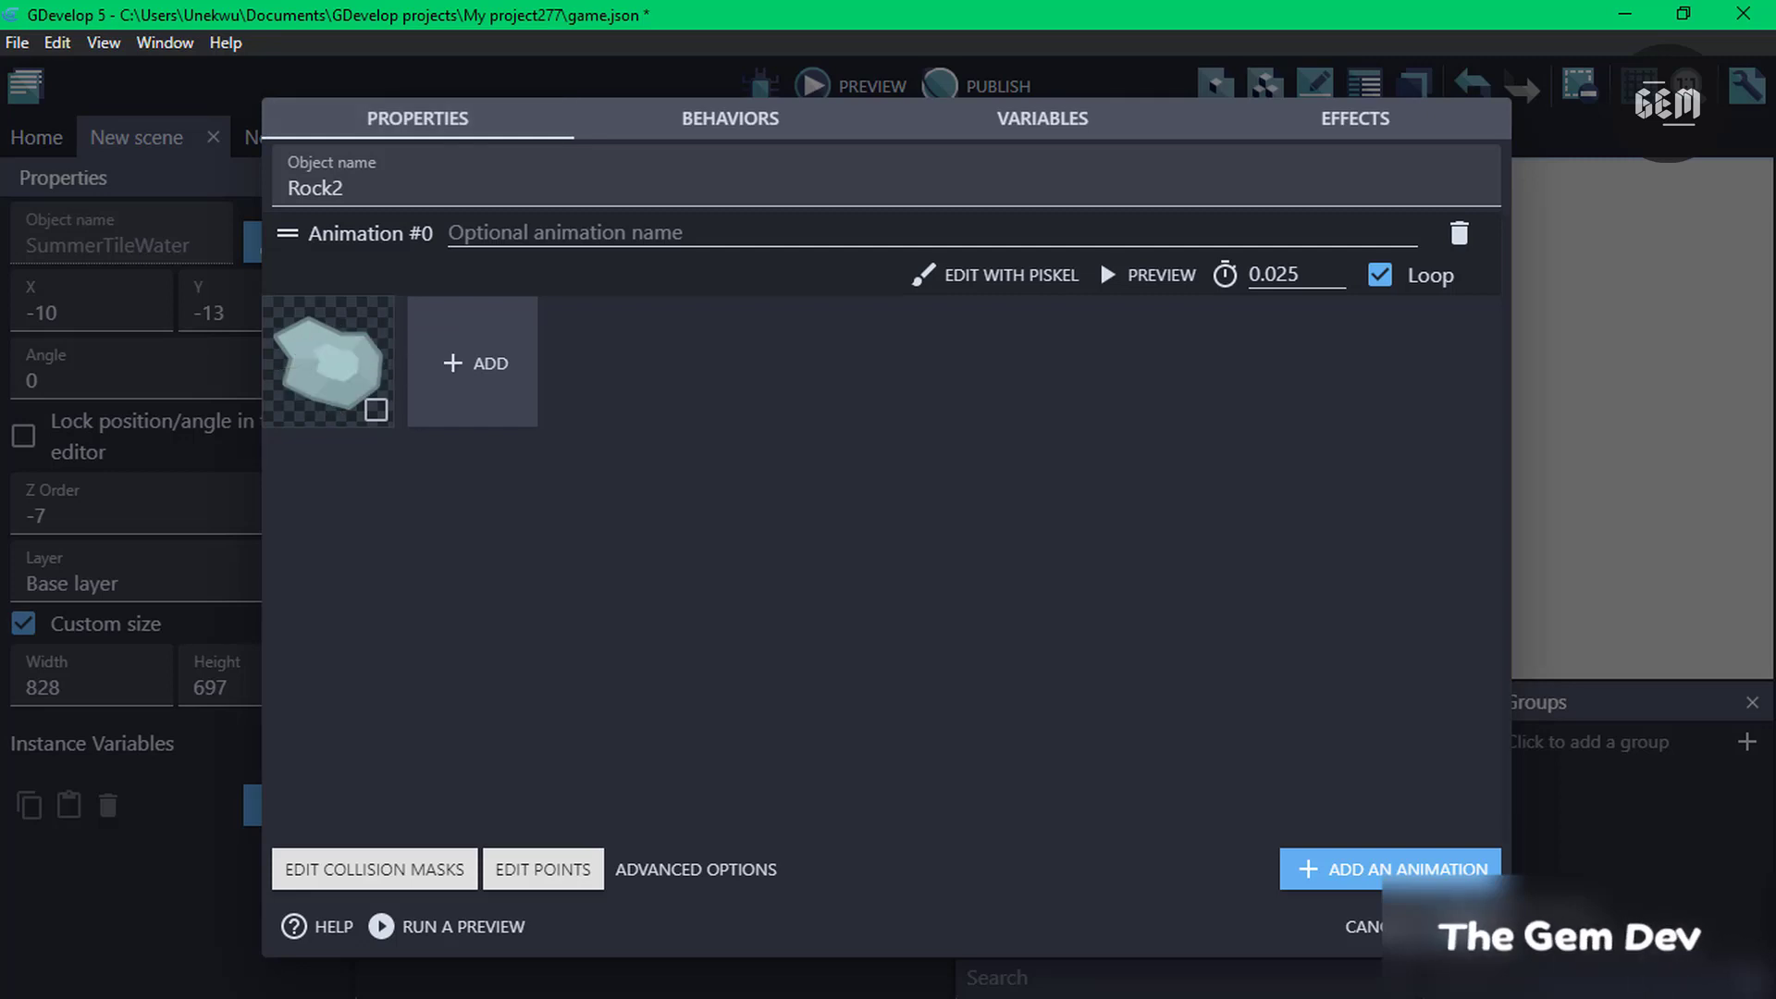
{"action": "left_click", "coordinate": [1457, 926]}
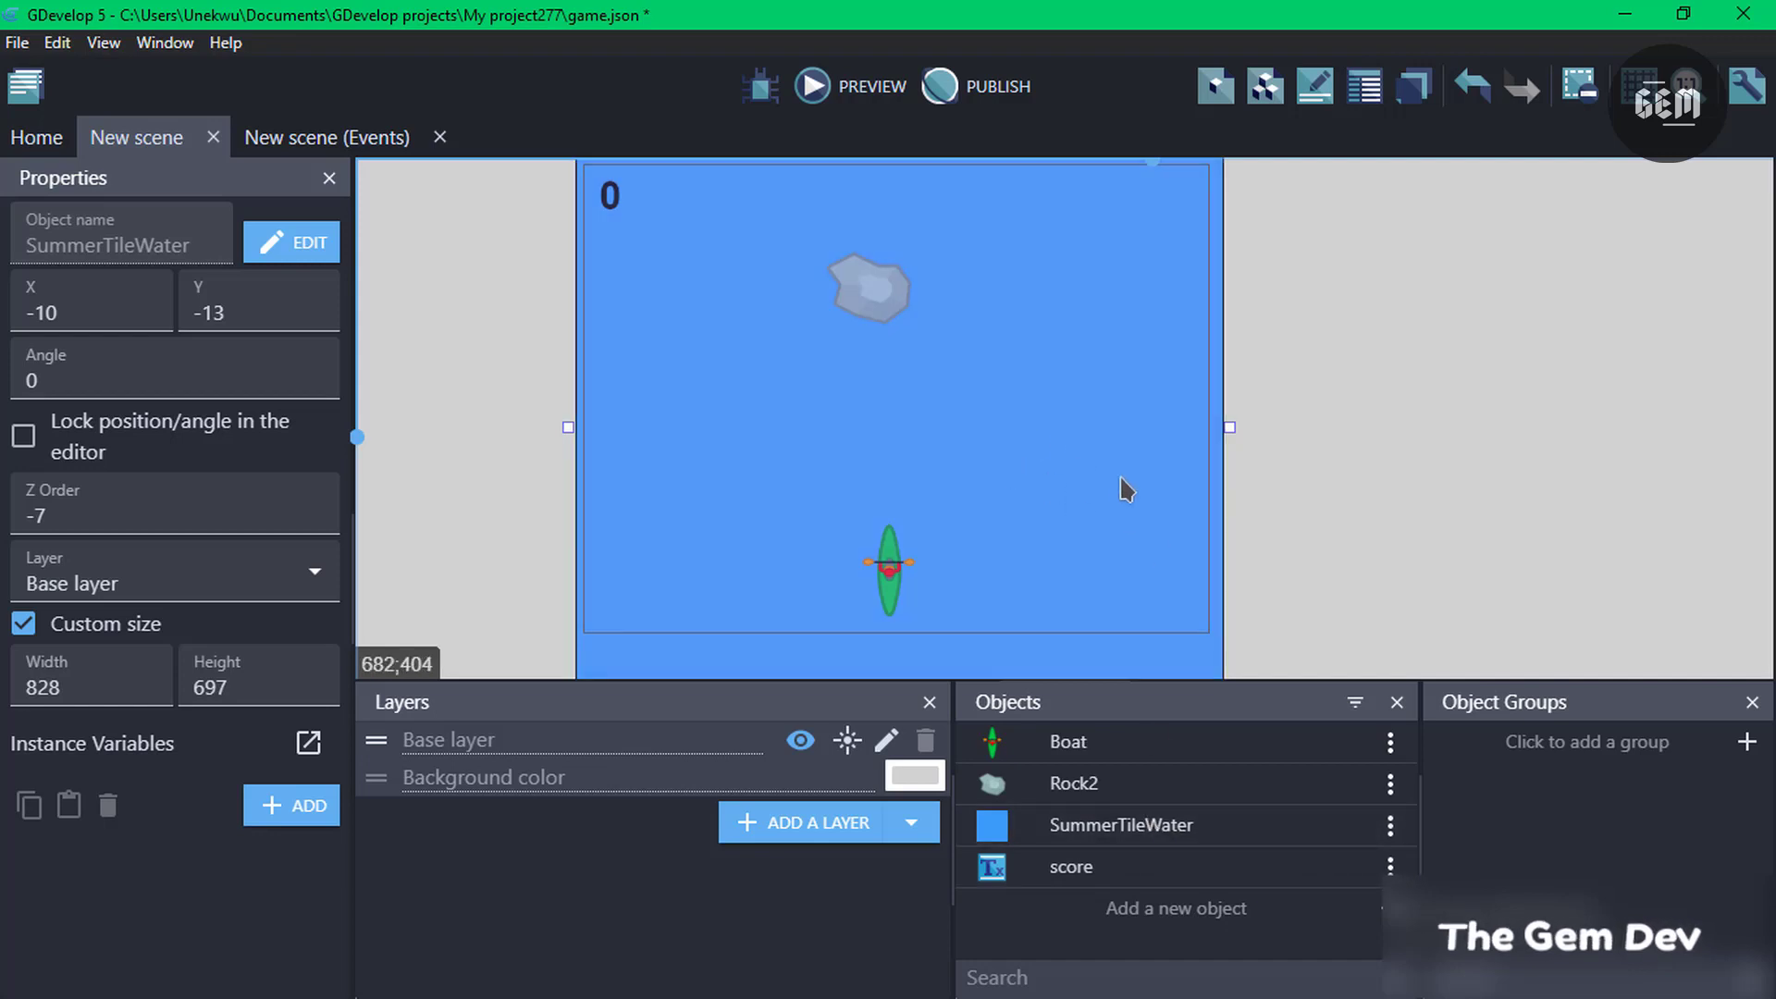
{"action": "double_click", "coordinate": [1096, 827]}
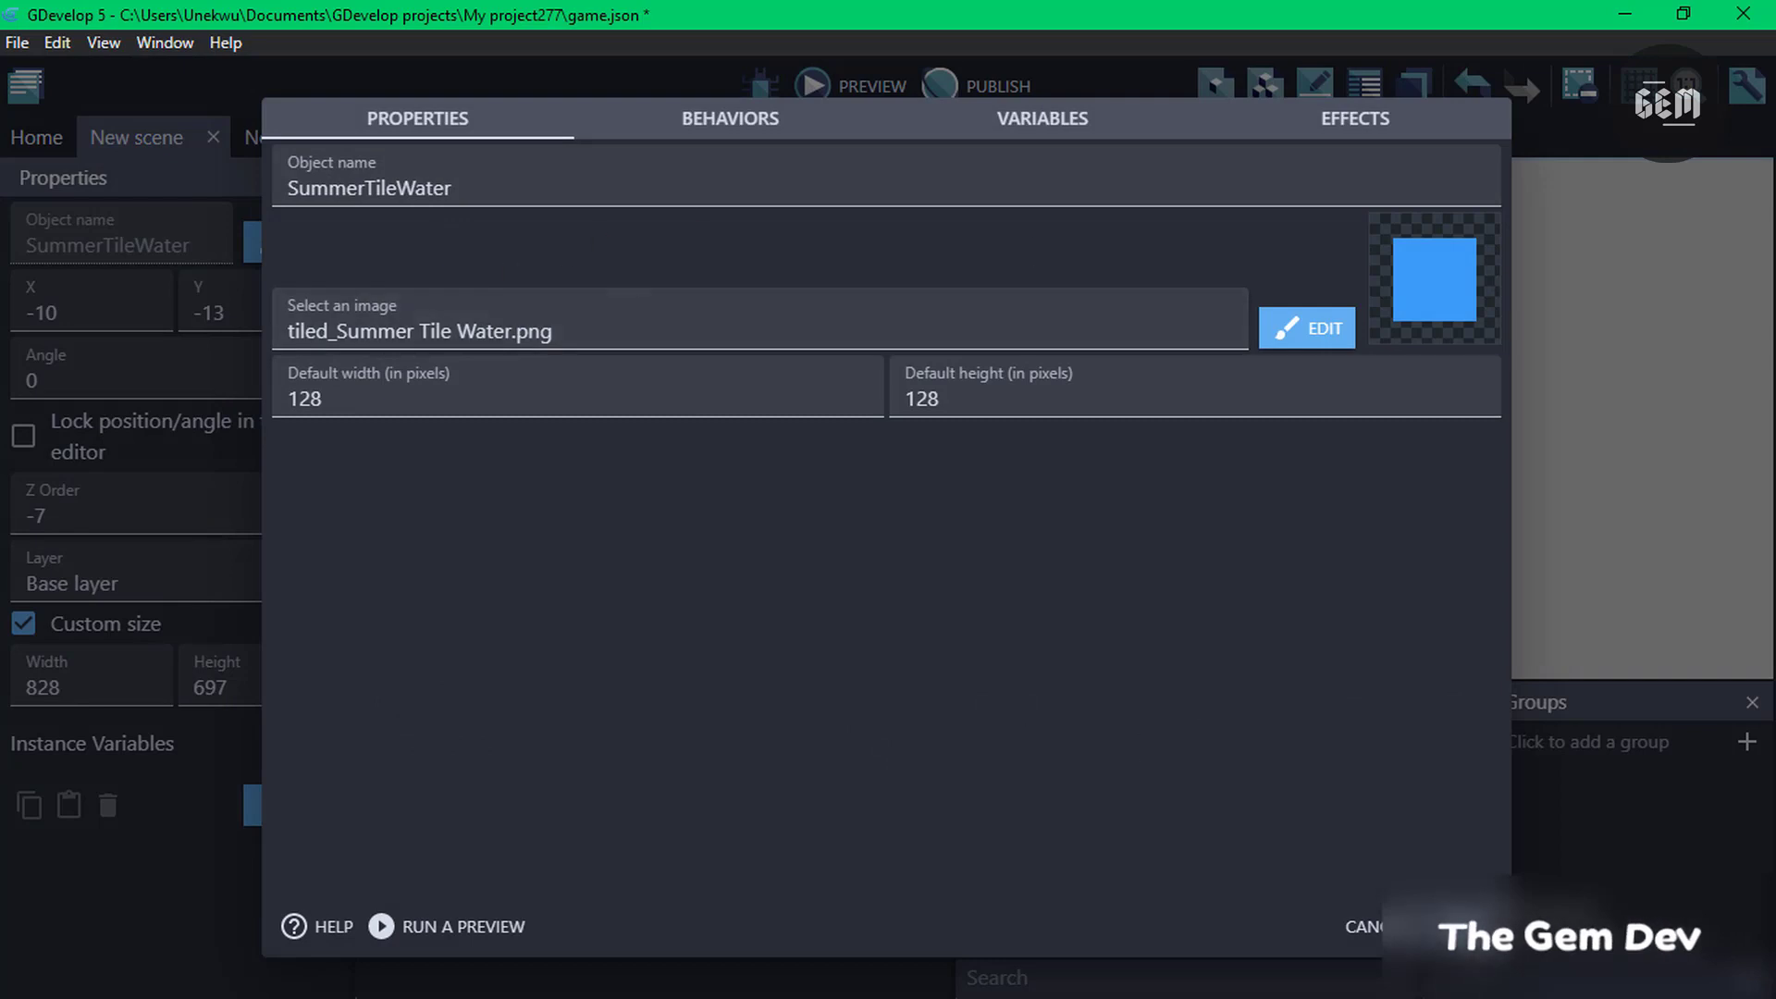
{"action": "left_click", "coordinate": [1455, 927]}
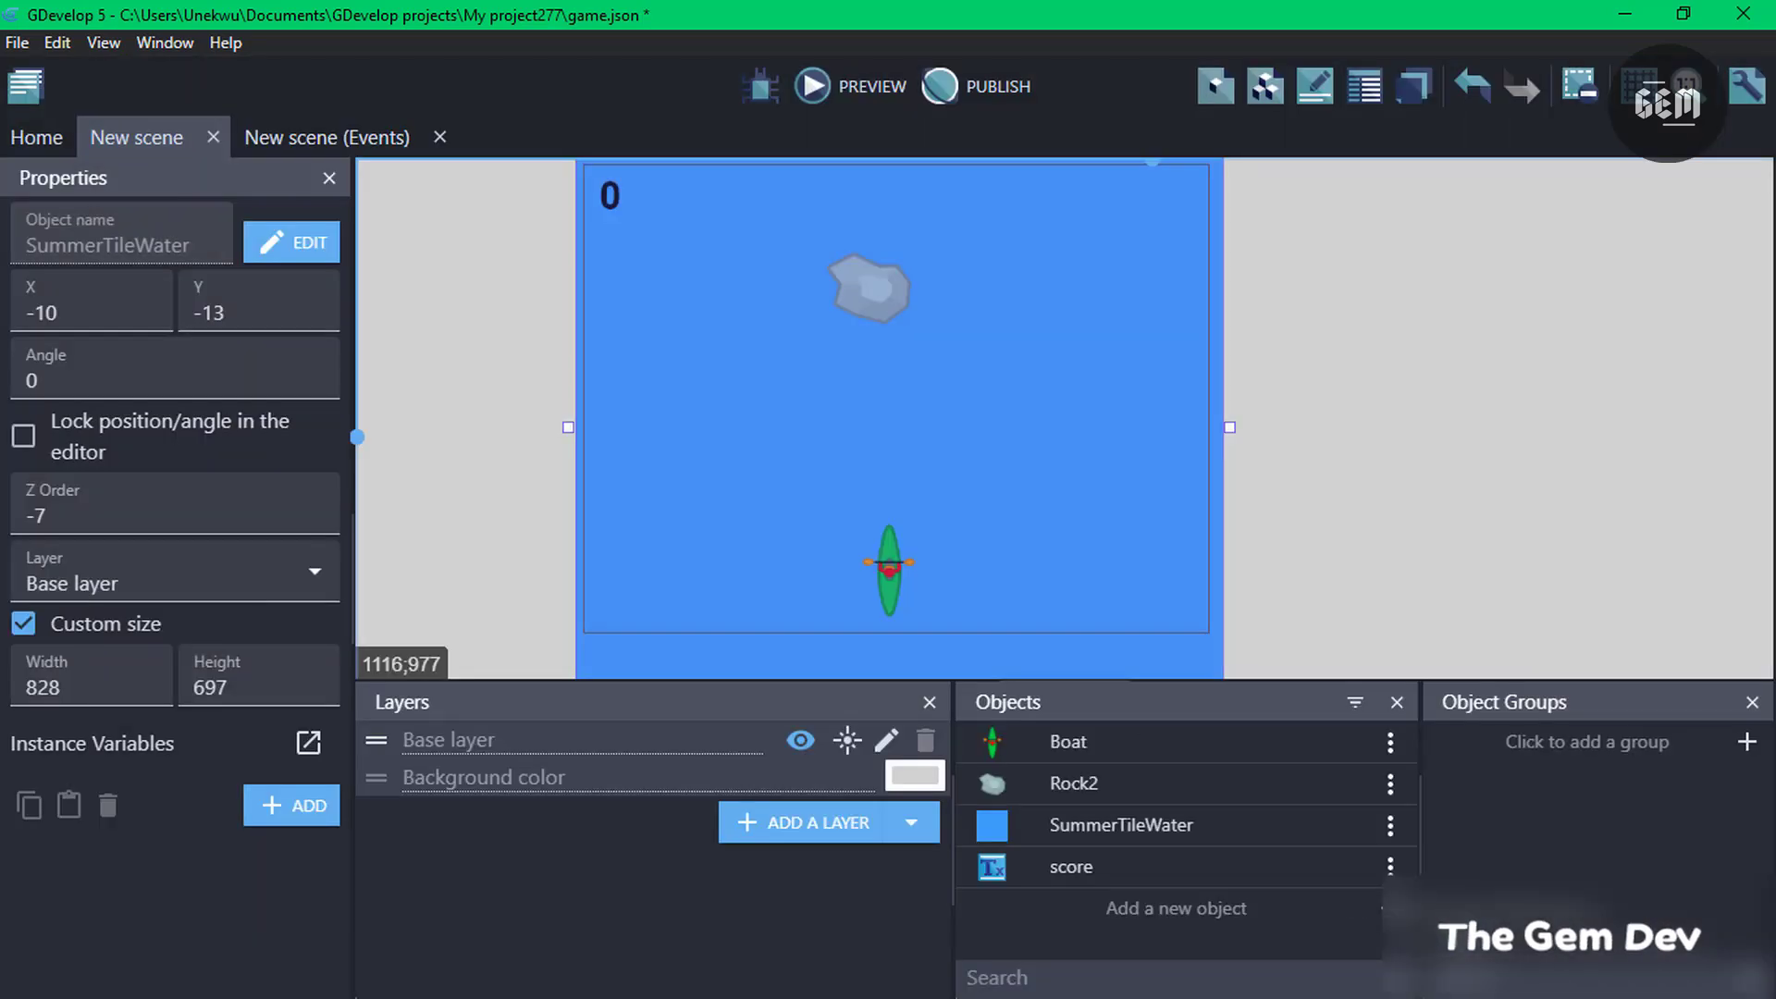
{"action": "double_click", "coordinate": [1126, 870]}
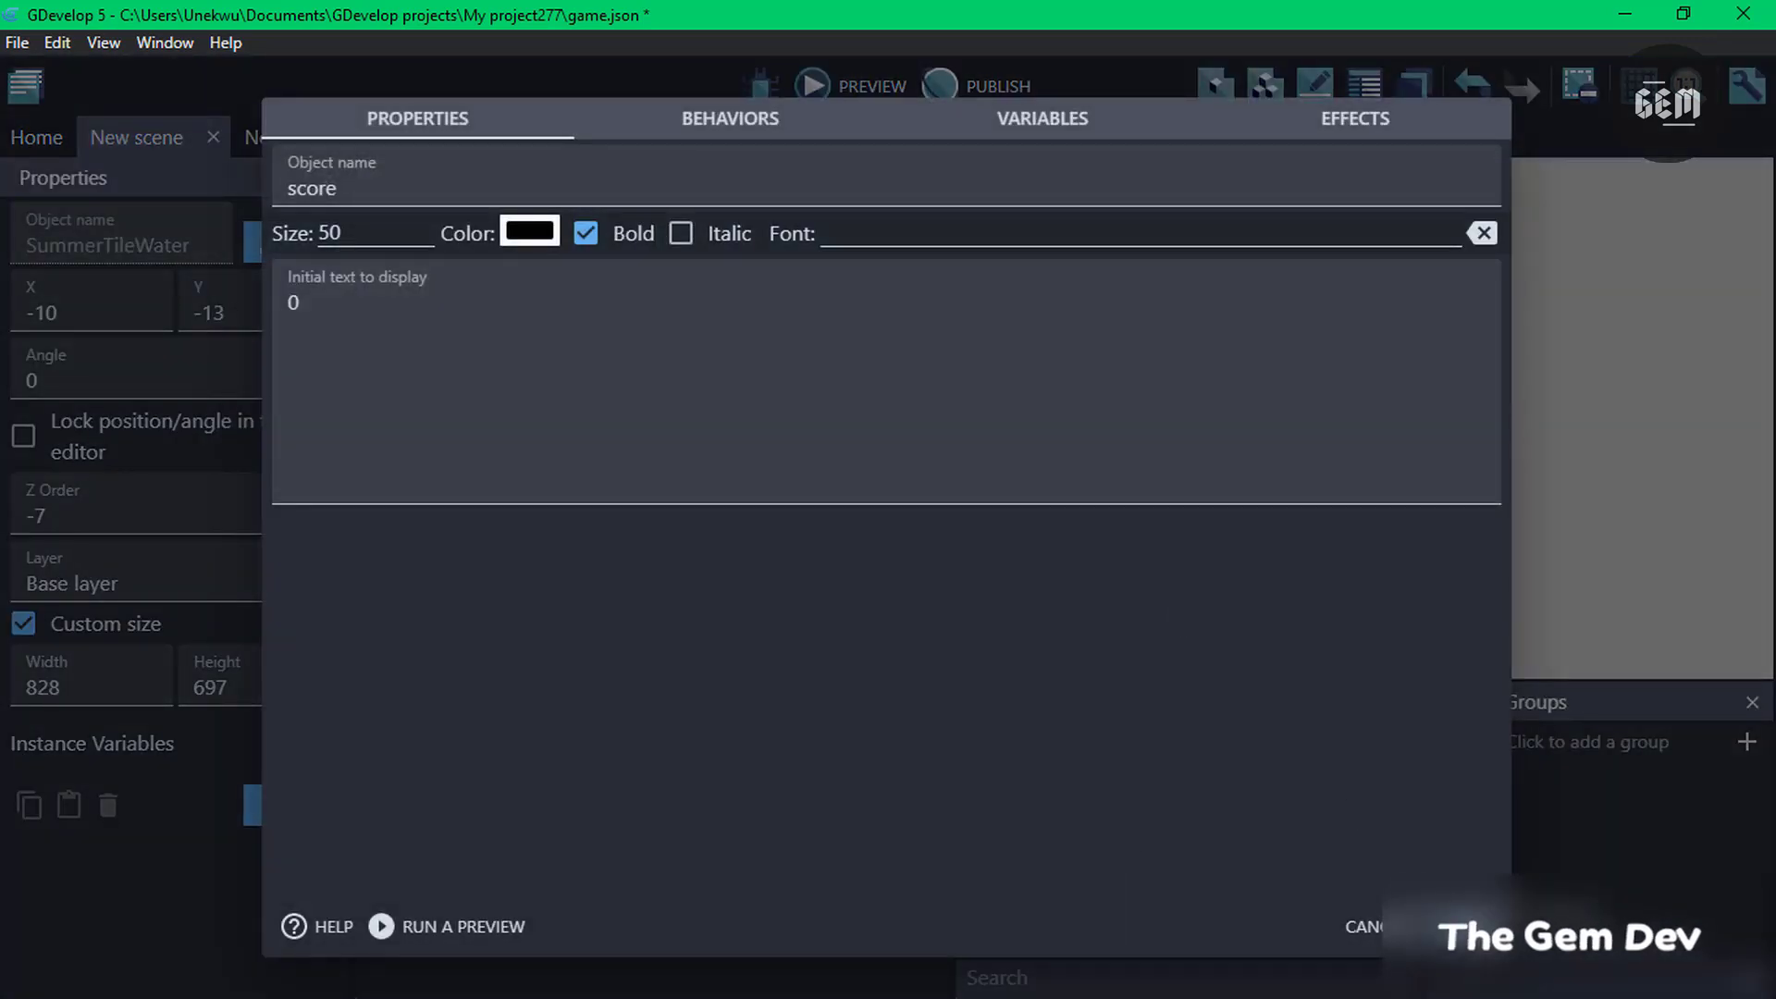
{"action": "left_click", "coordinate": [1461, 926]}
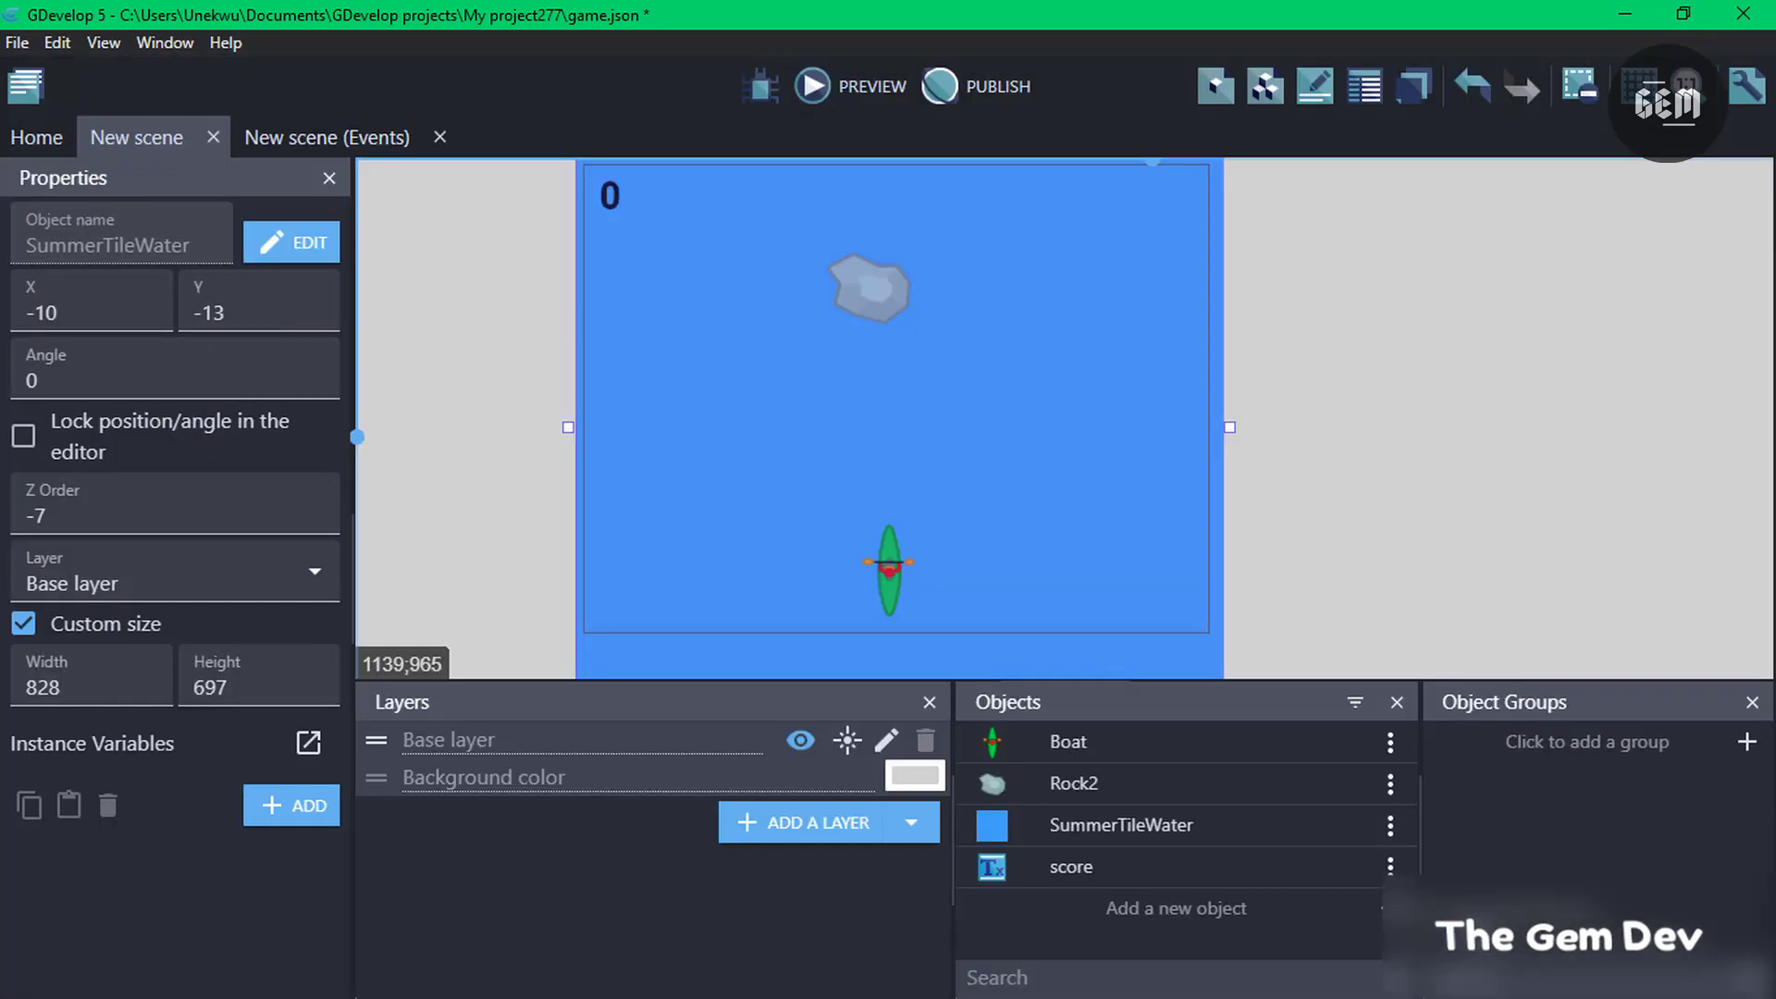
On the events sheet, add a first event with the condition 'Right key is pressed'.
{"action": "left_click", "coordinate": [374, 141]}
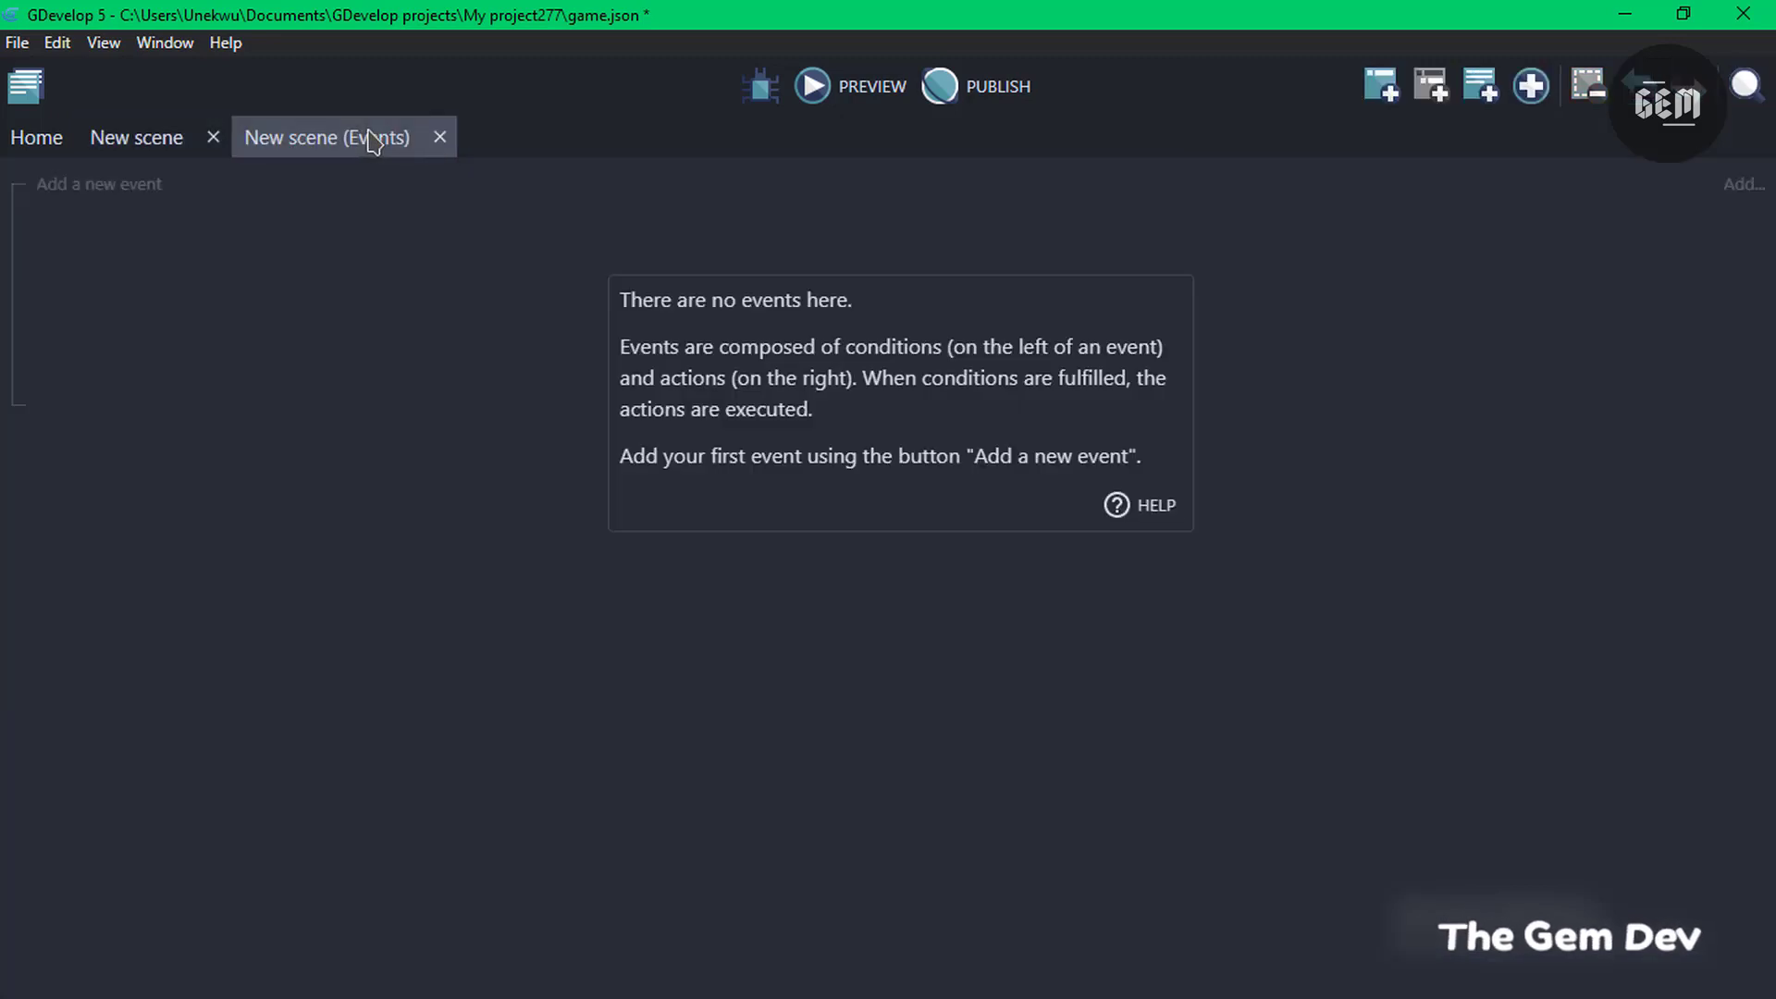
{"action": "left_click", "coordinate": [109, 184]}
{"action": "left_click", "coordinate": [102, 171]}
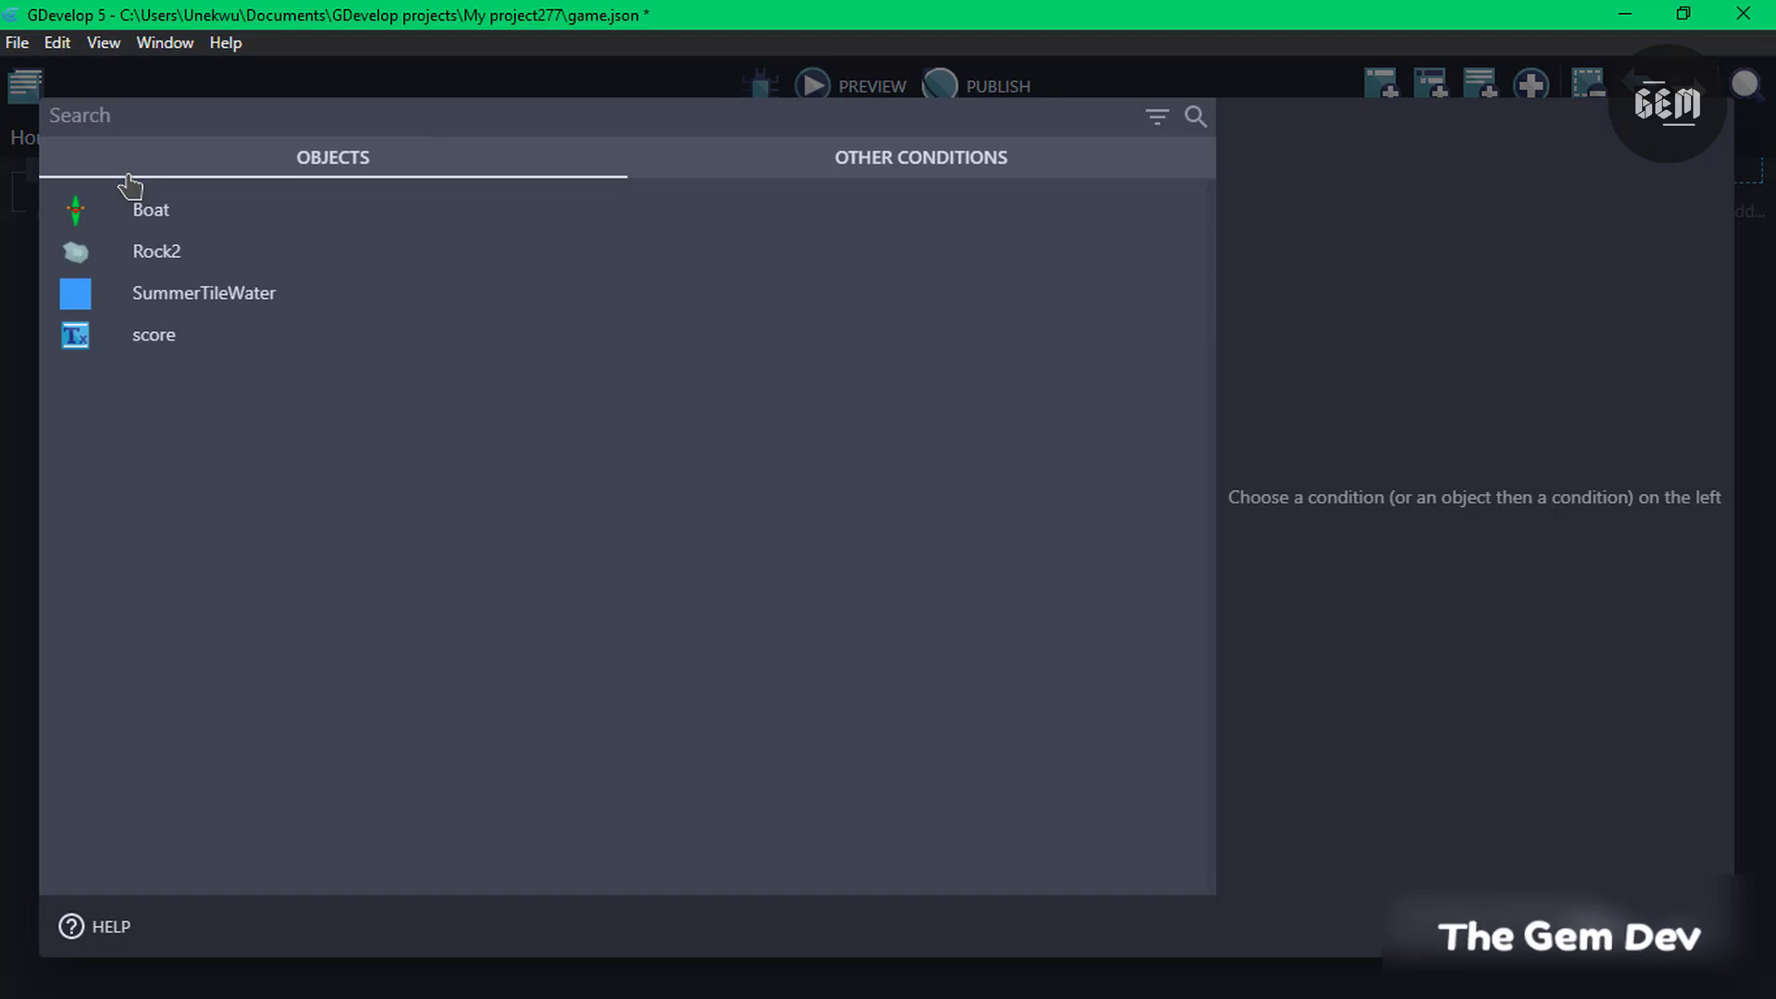
{"action": "type", "text": "key"}
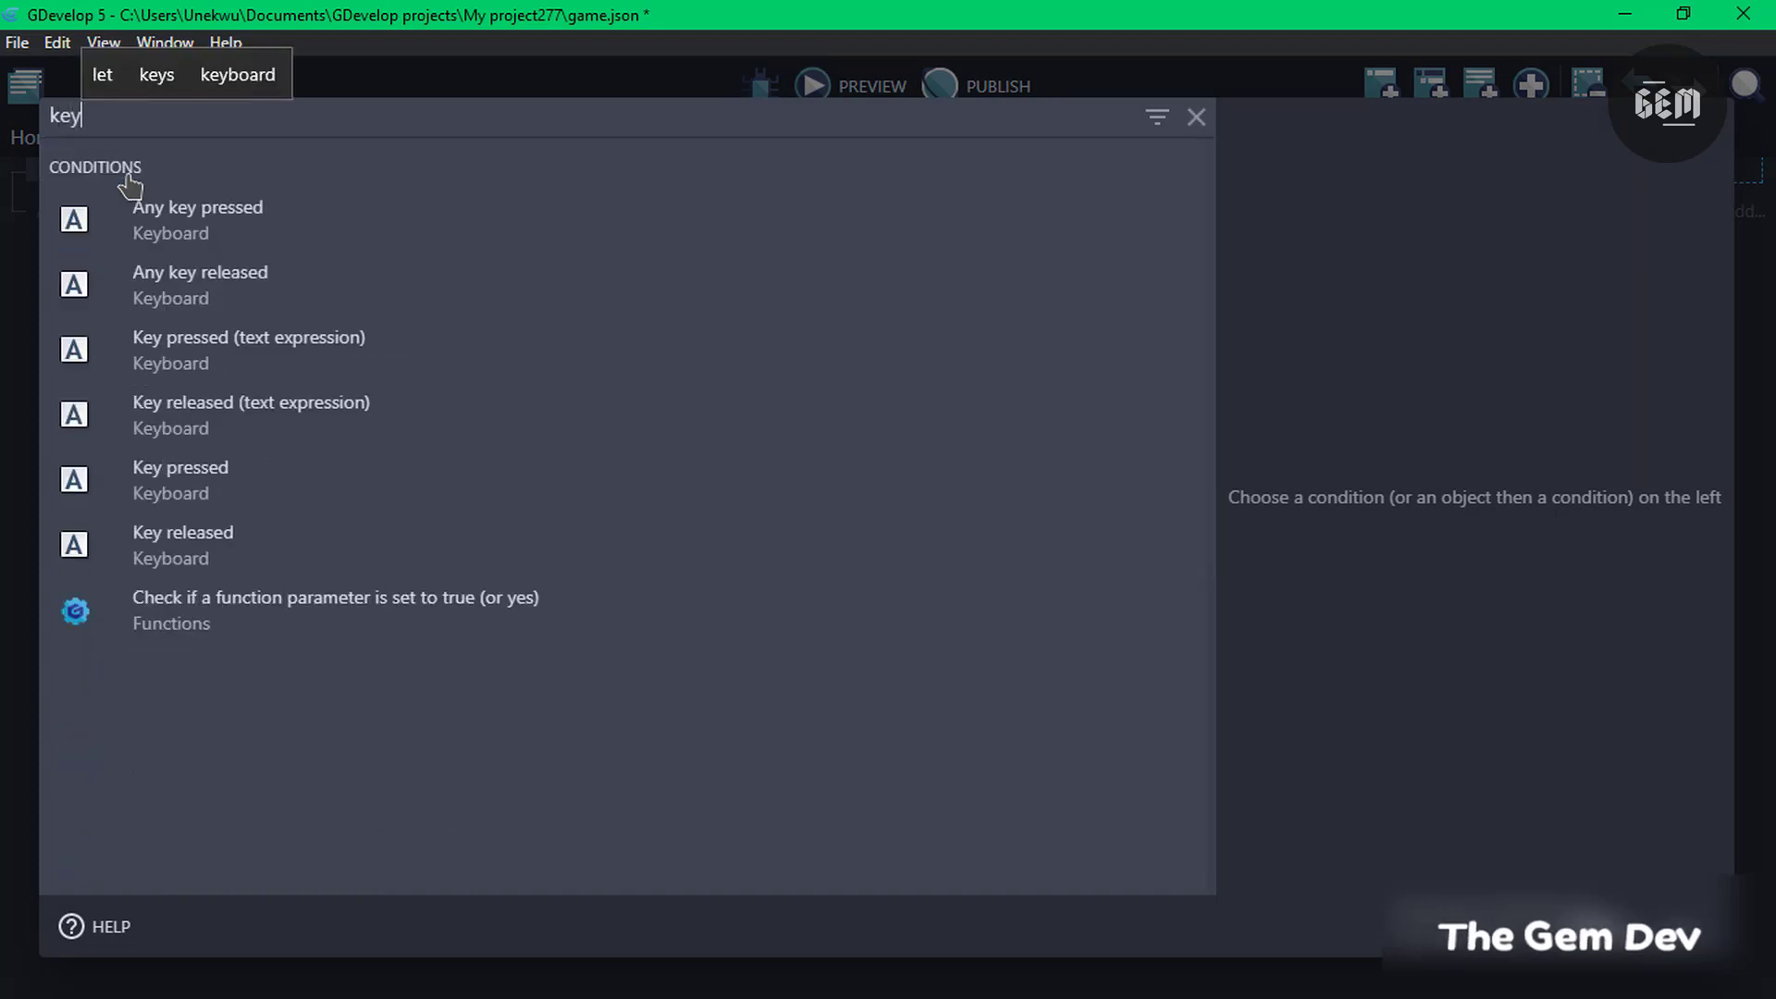
{"action": "left_click", "coordinate": [169, 495]}
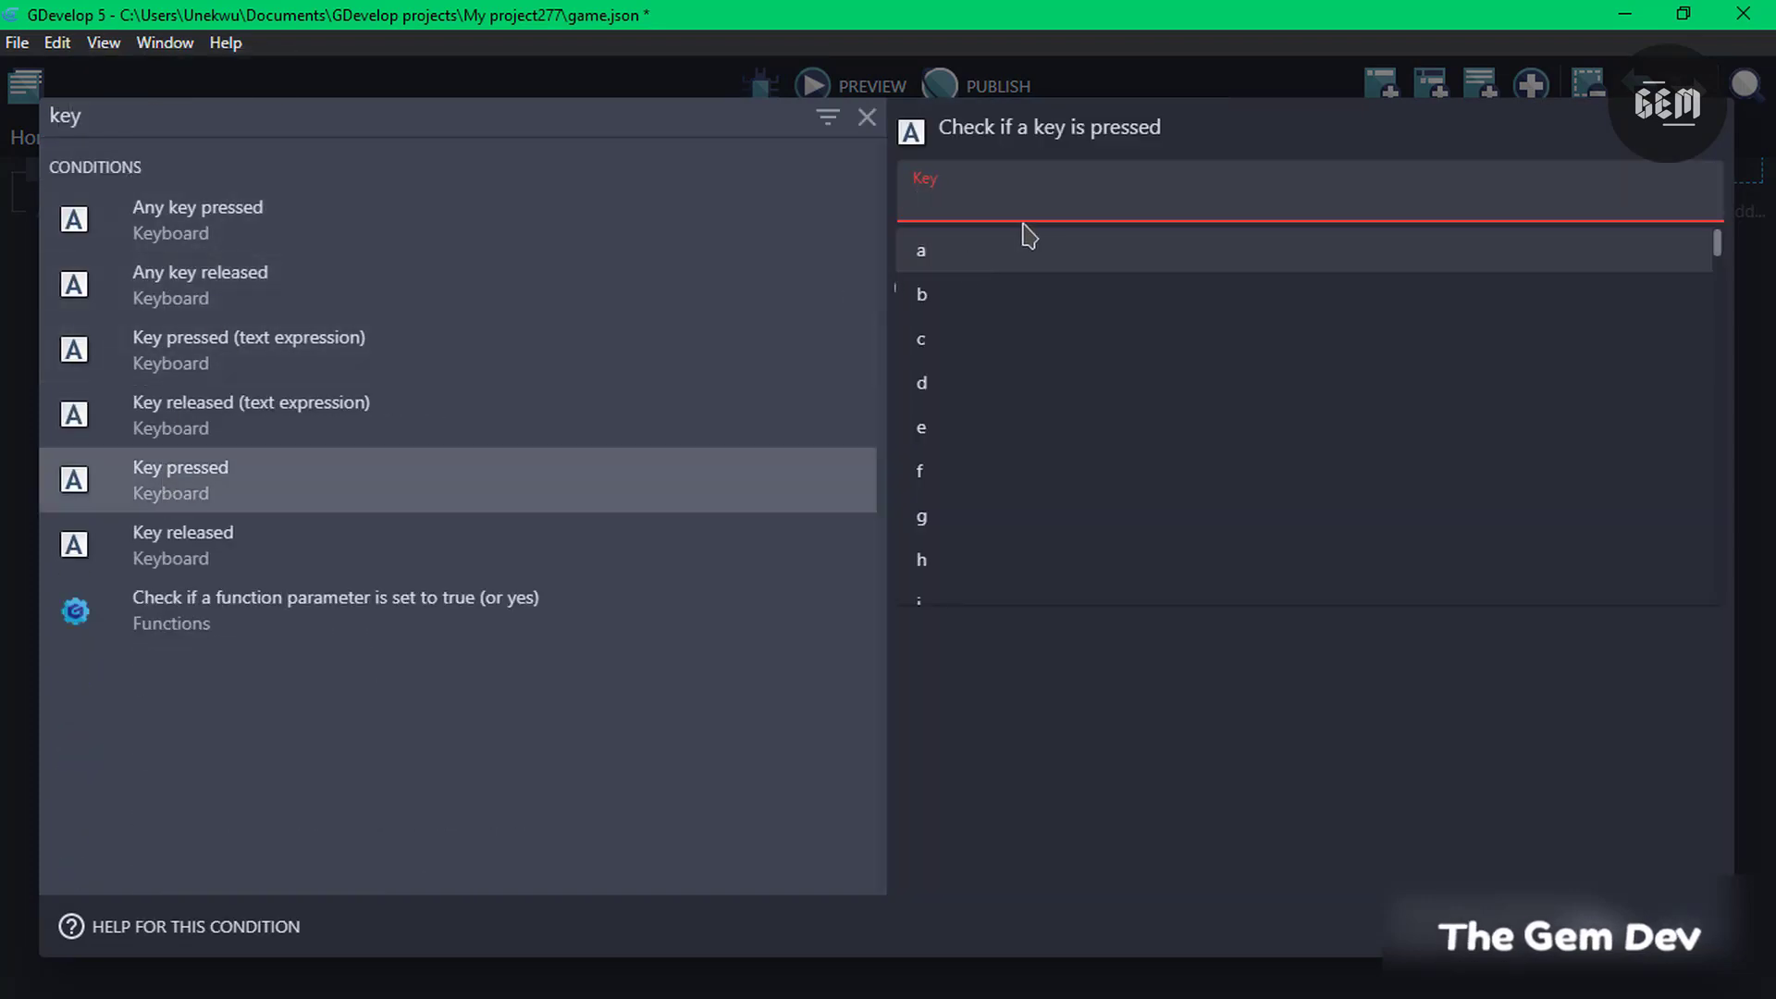
{"action": "type", "text": "righ"}
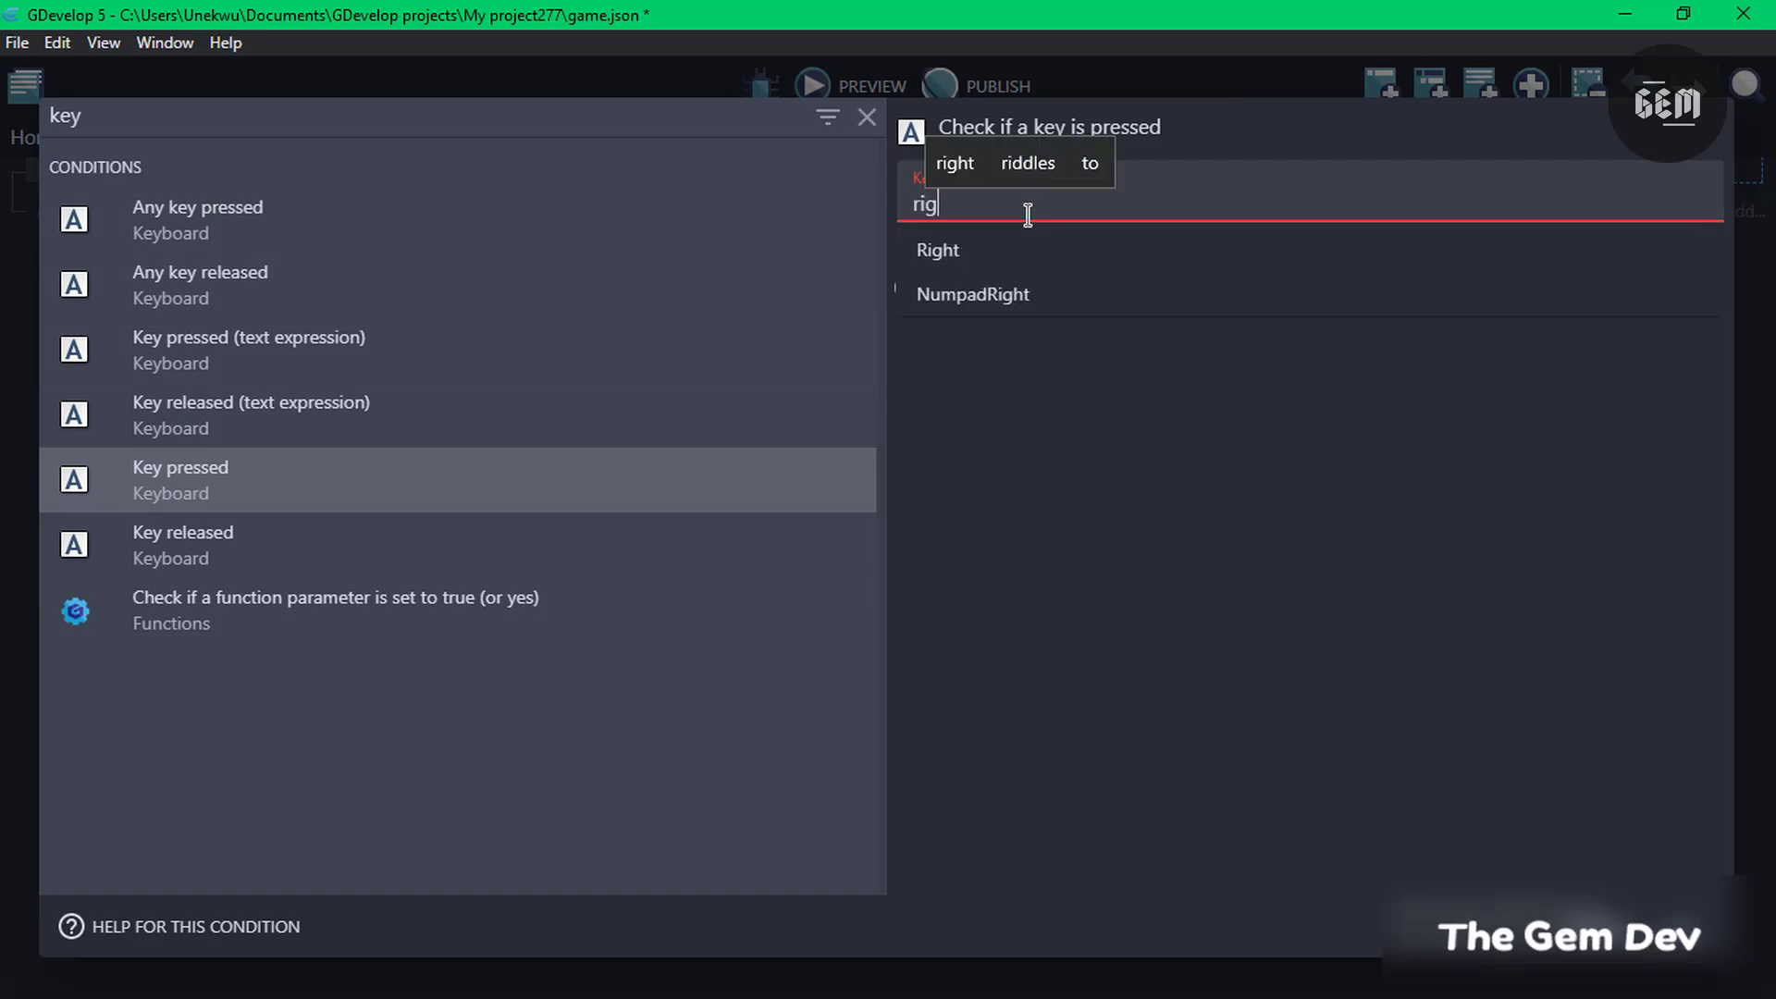
{"action": "left_click", "coordinate": [938, 251]}
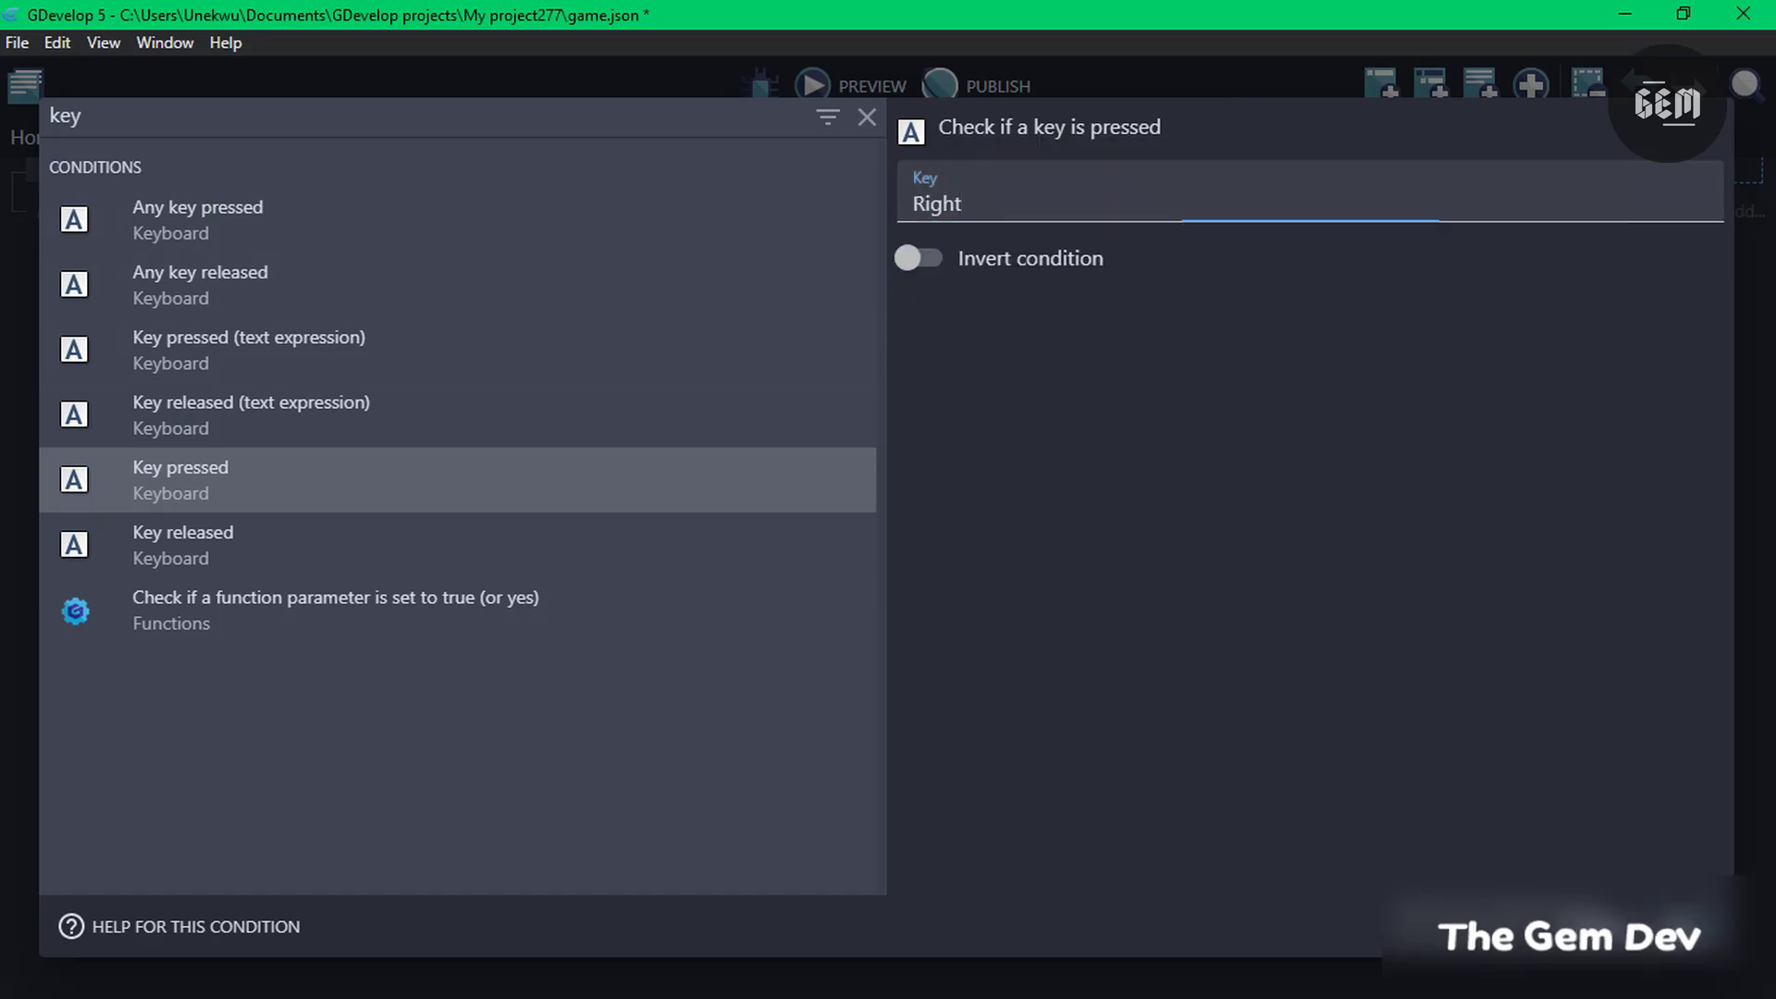
{"action": "key", "text": "Return"}
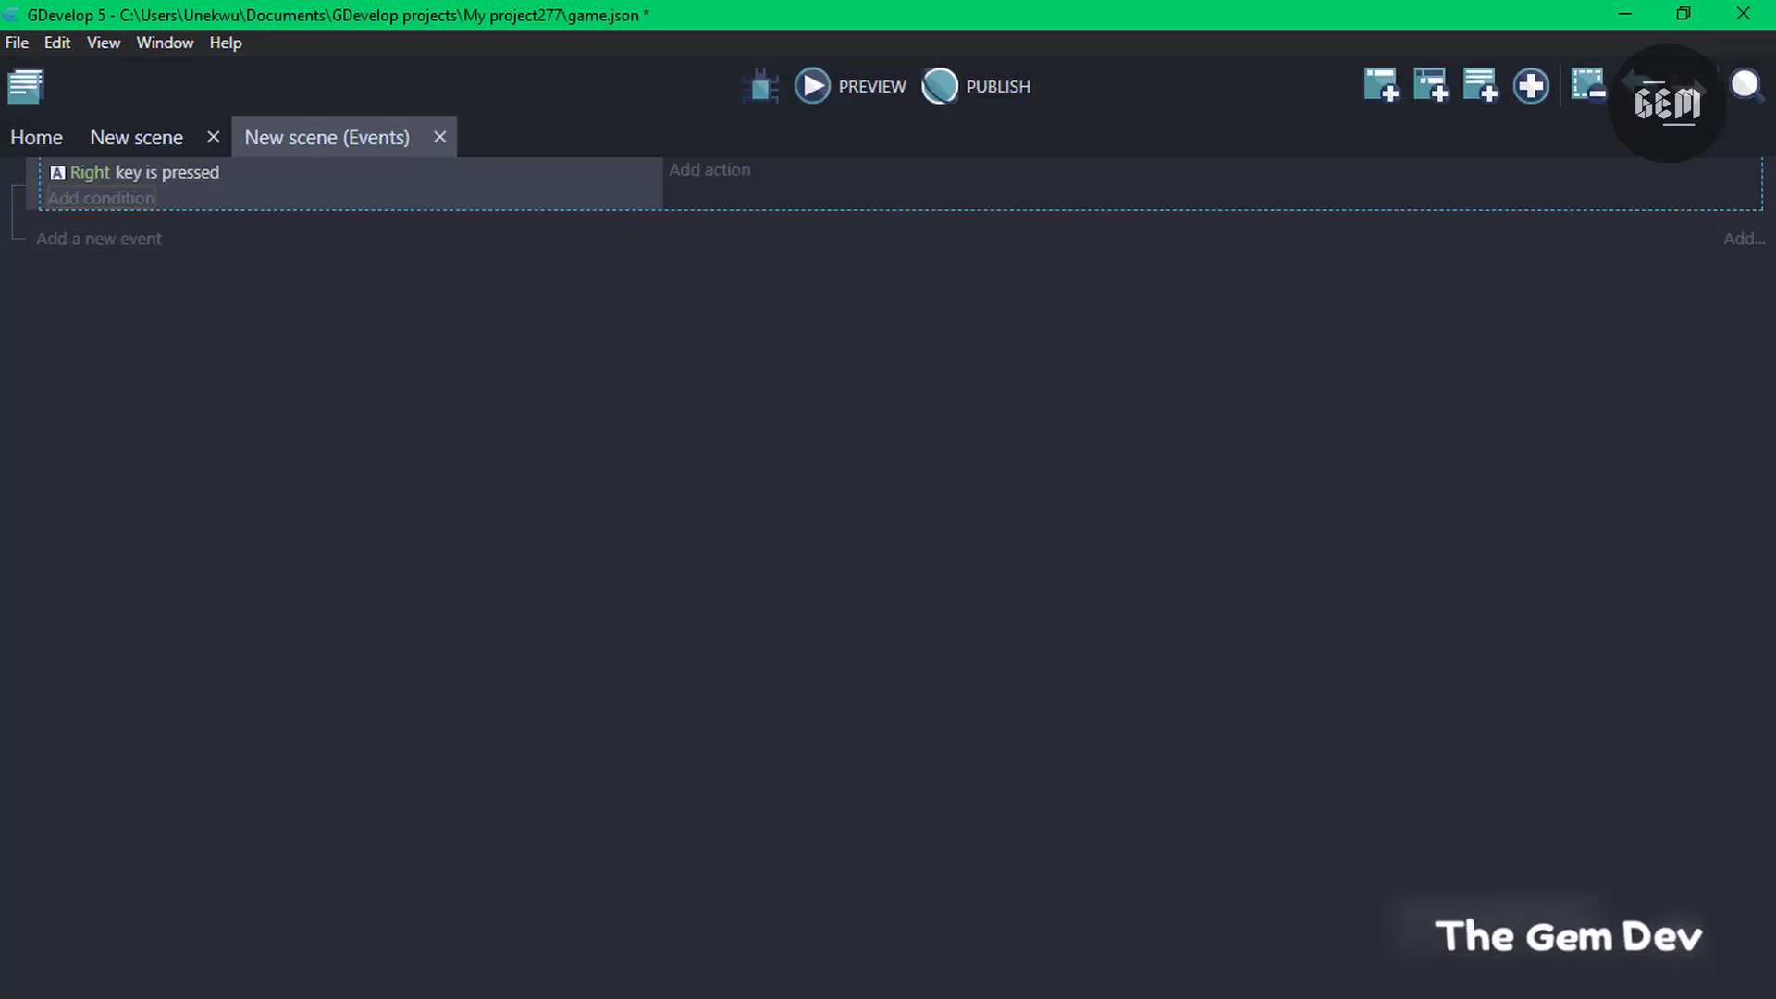
Add a Change the animation action setting the Boat's animation number to 1 (= set to).
{"action": "left_click", "coordinate": [678, 174]}
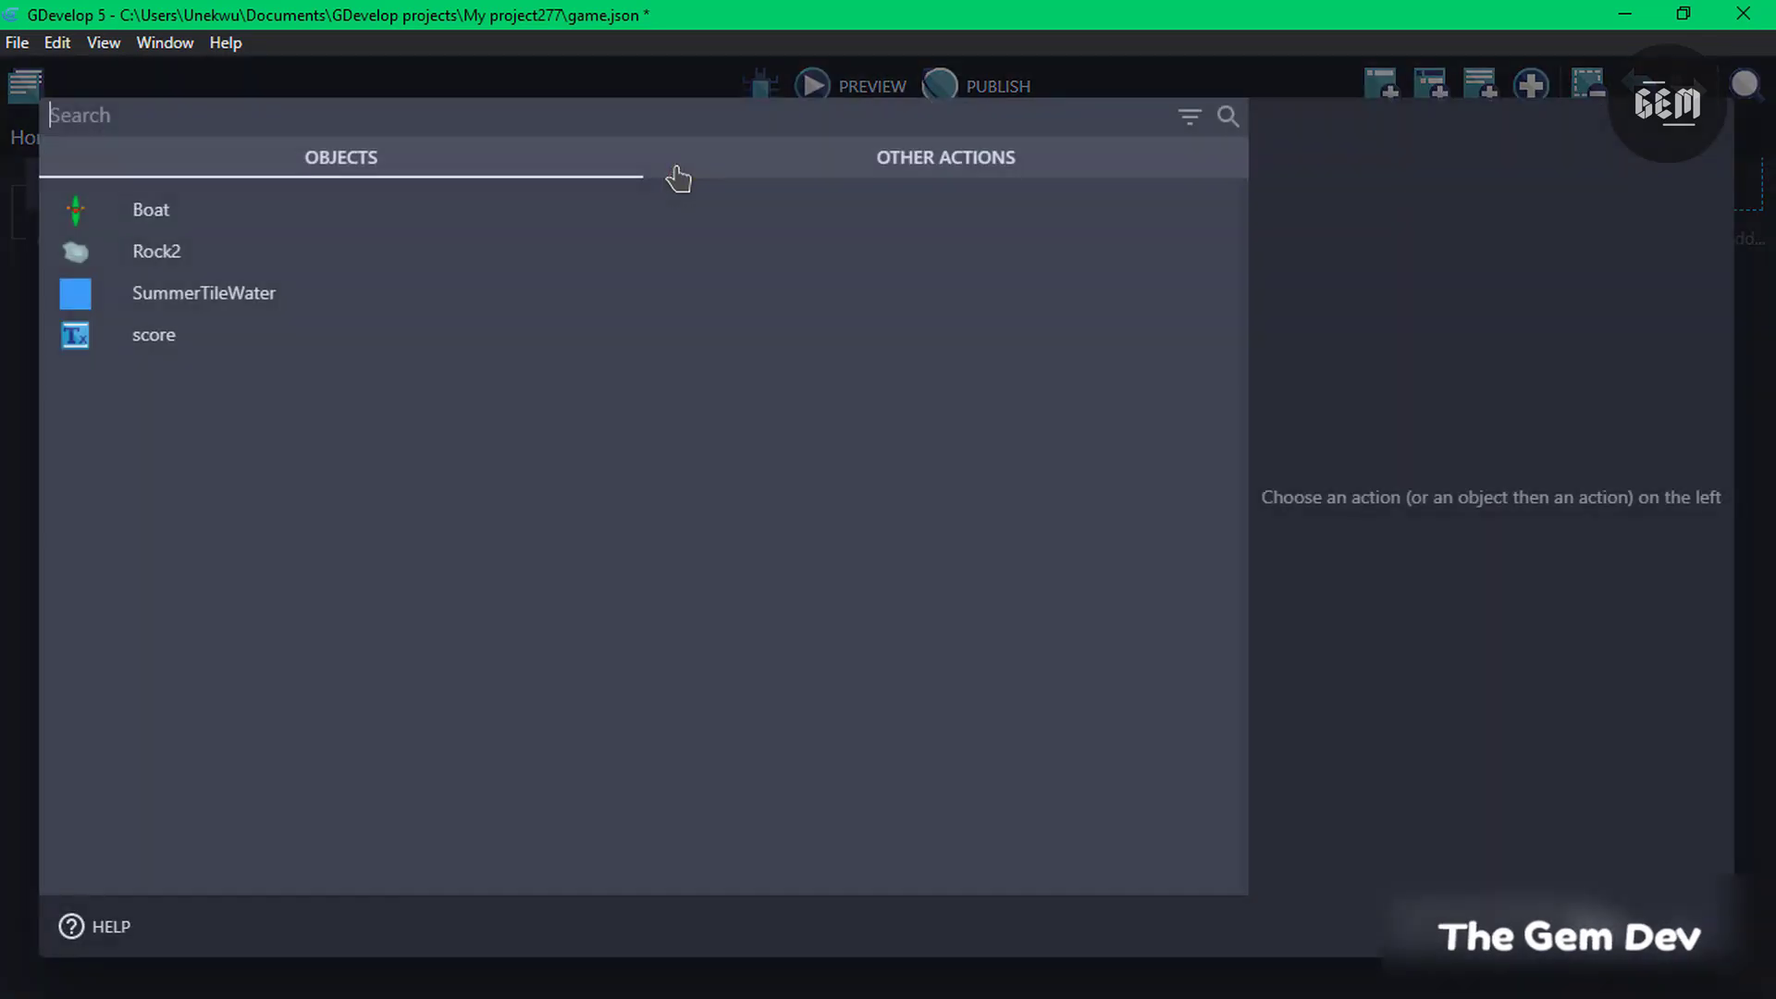
{"action": "type", "text": "change"}
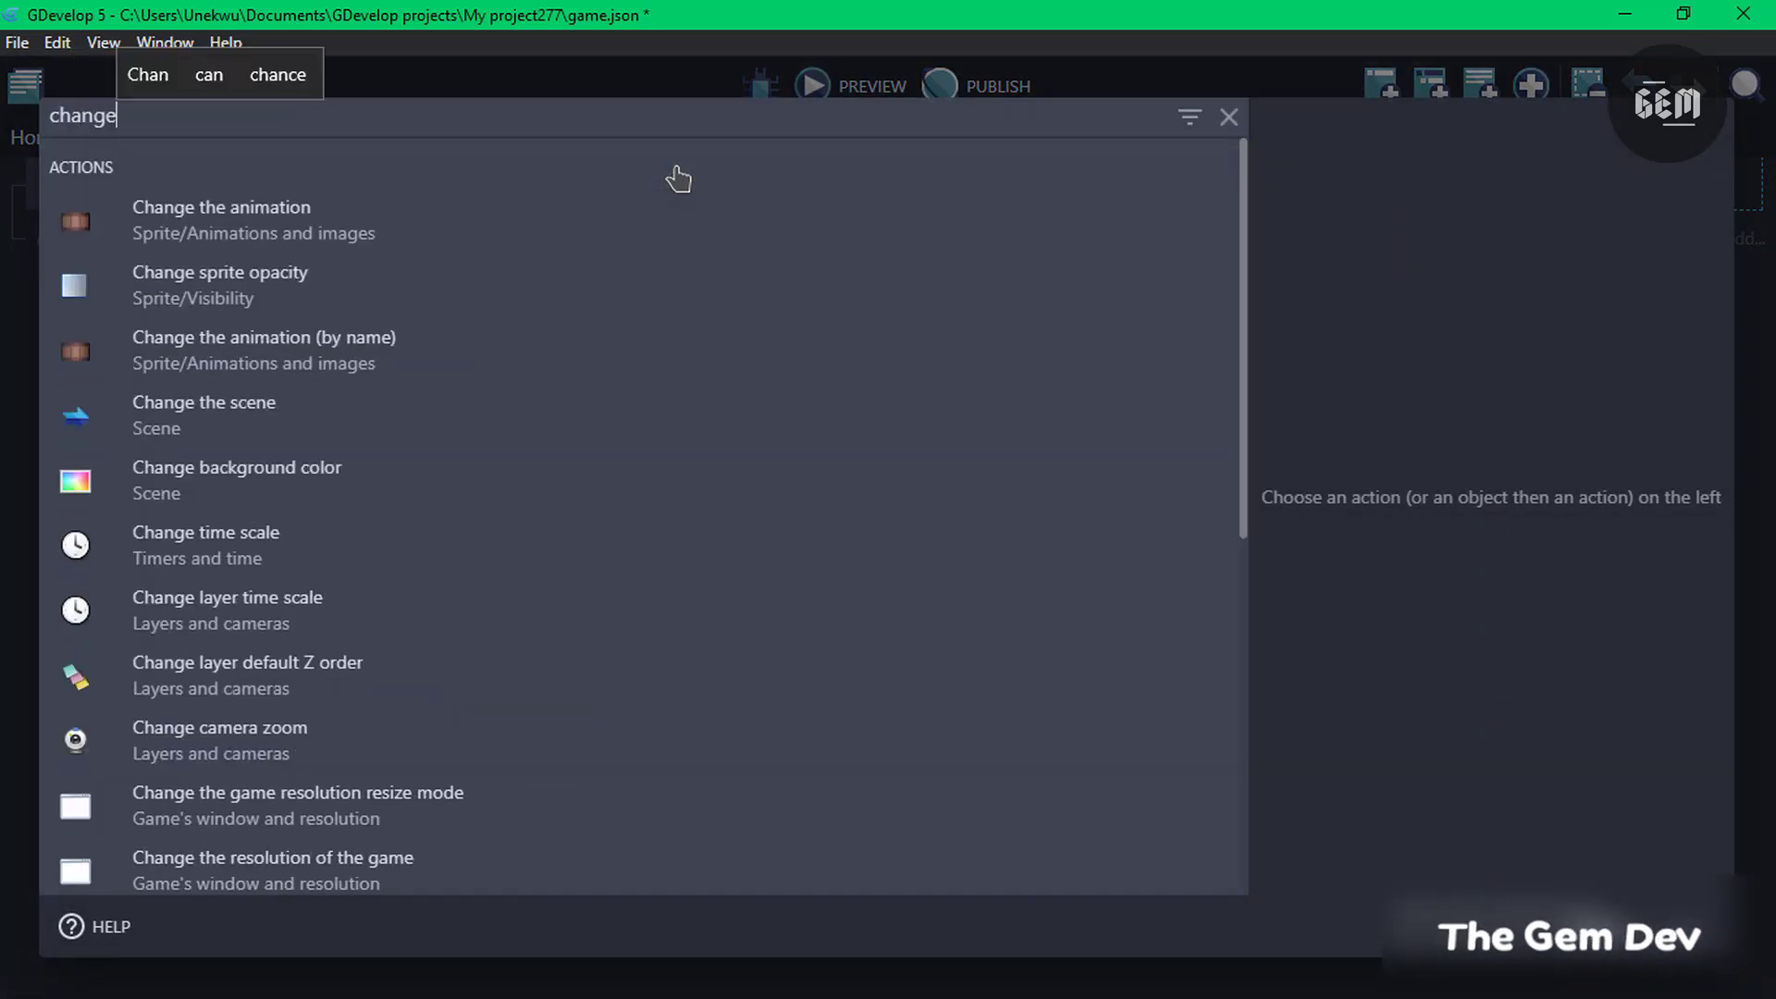
{"action": "left_click", "coordinate": [349, 227]}
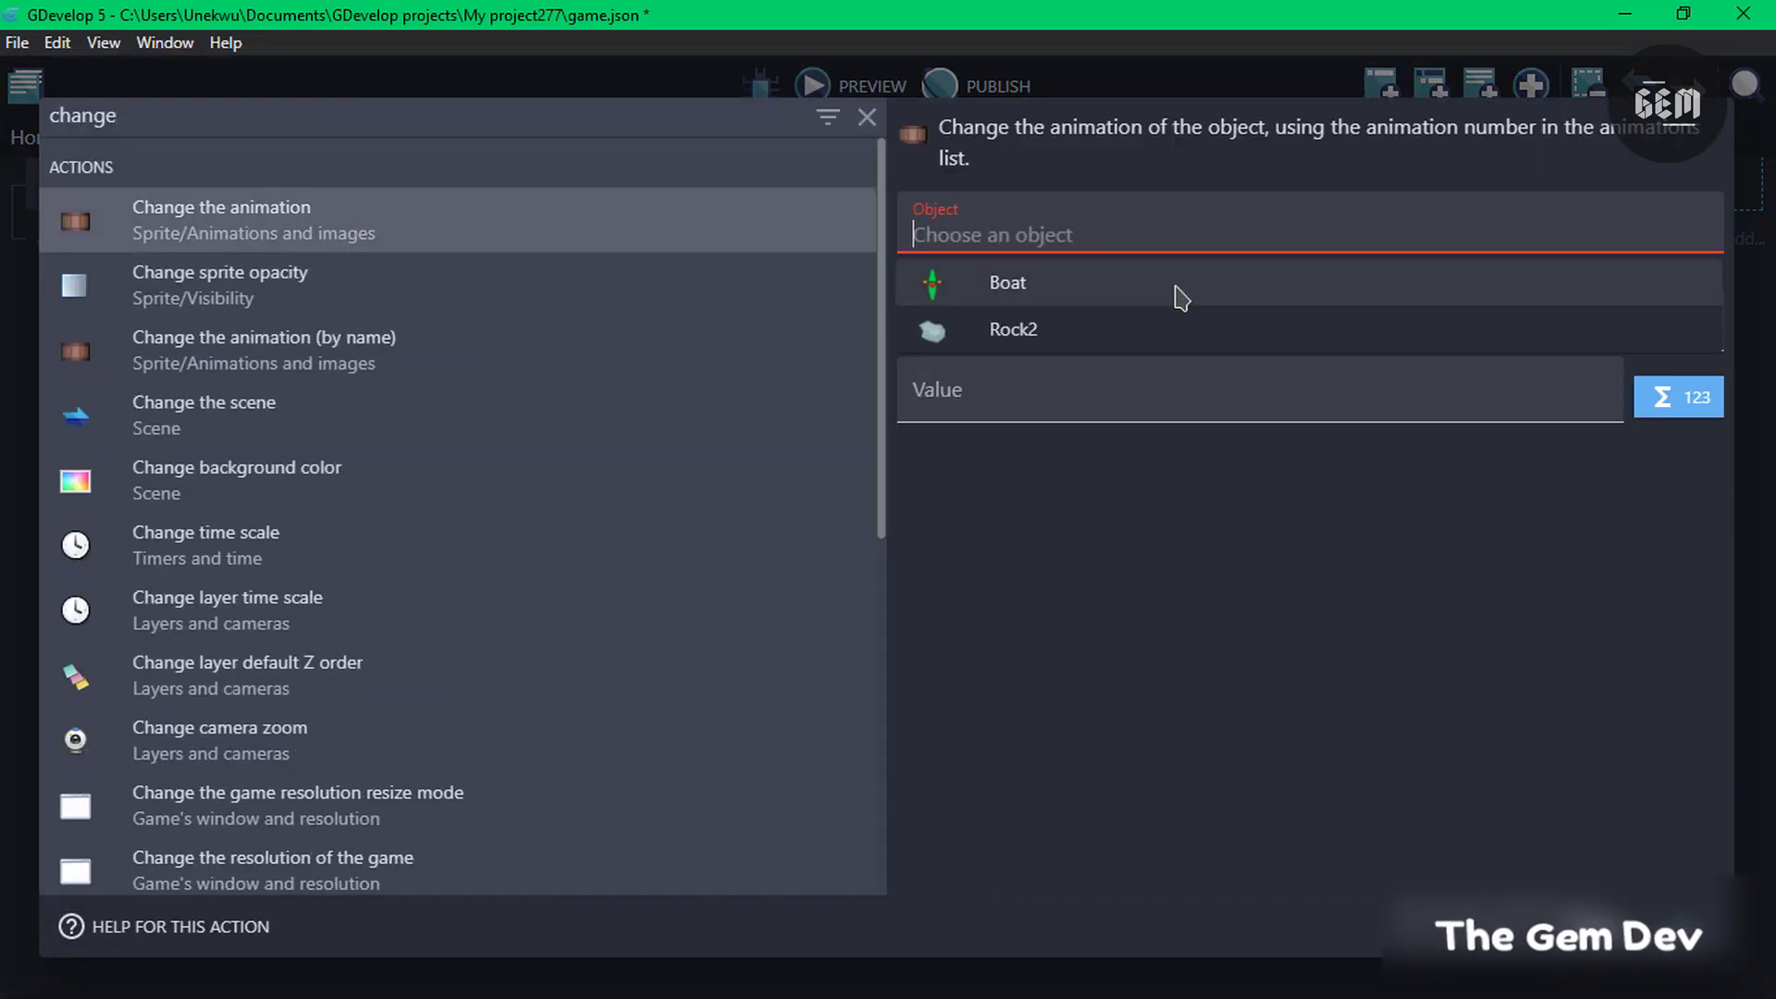
{"action": "left_click", "coordinate": [1062, 284]}
{"action": "left_click", "coordinate": [1041, 307]}
{"action": "left_click", "coordinate": [1015, 366]}
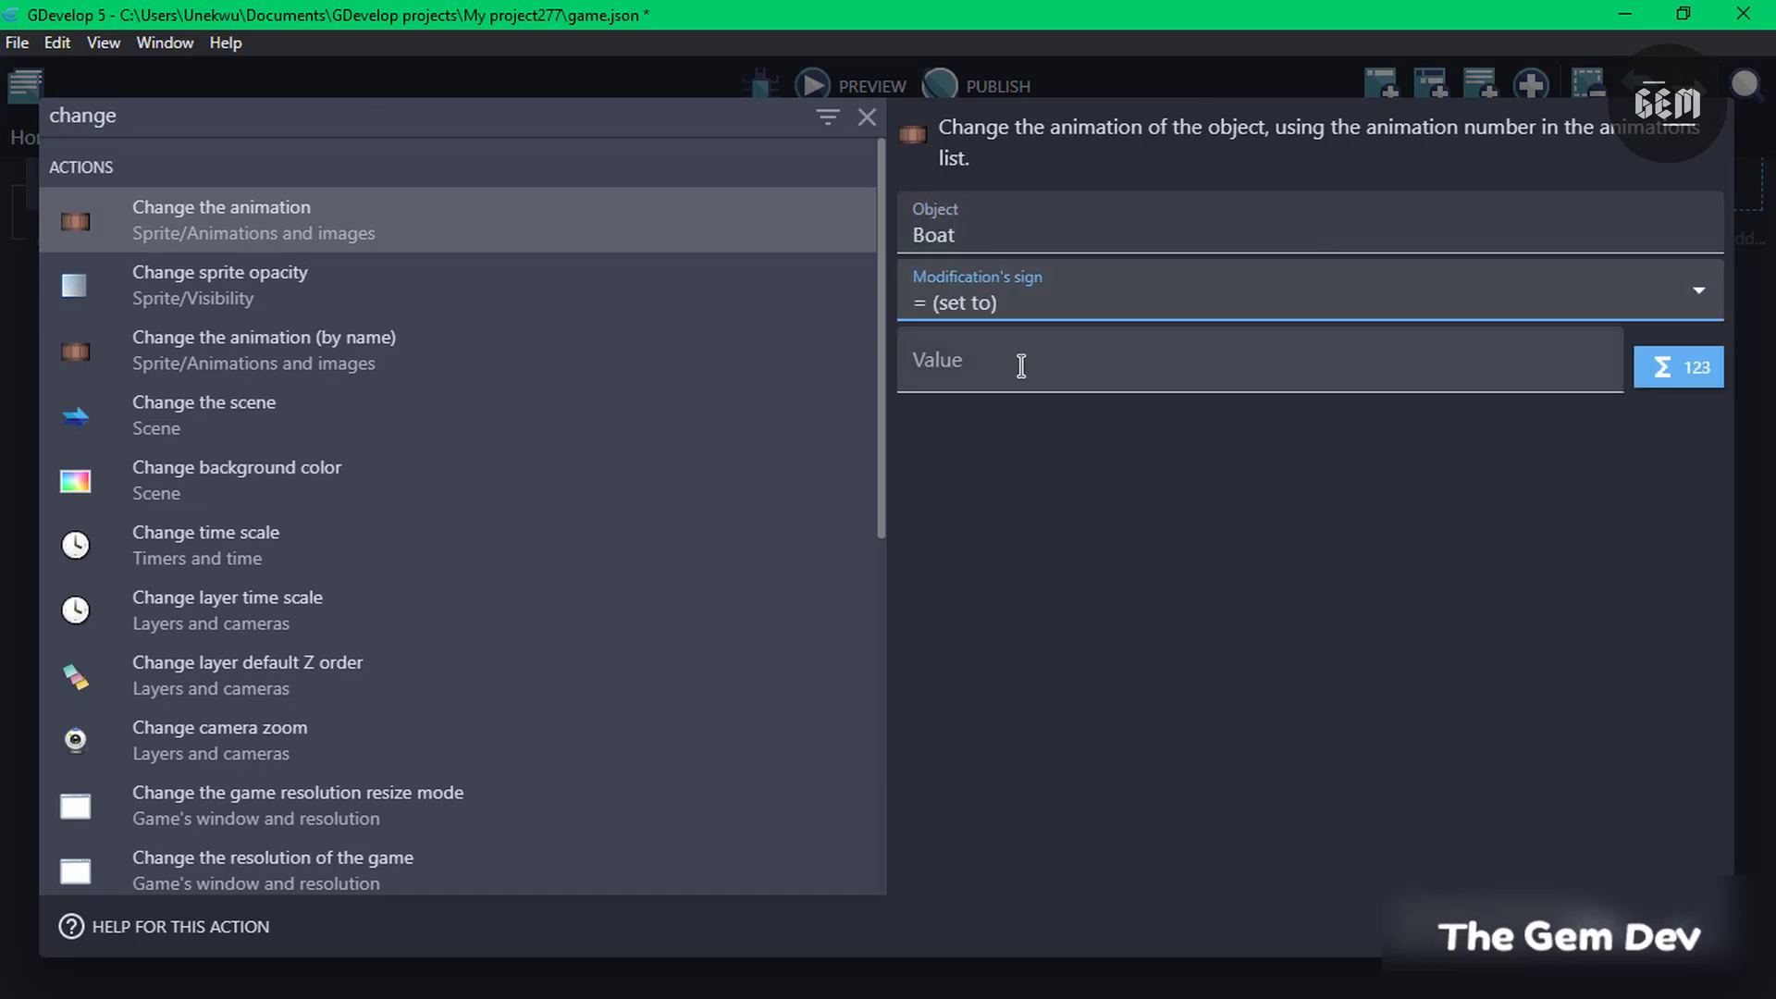
{"action": "left_click", "coordinate": [1060, 343]}
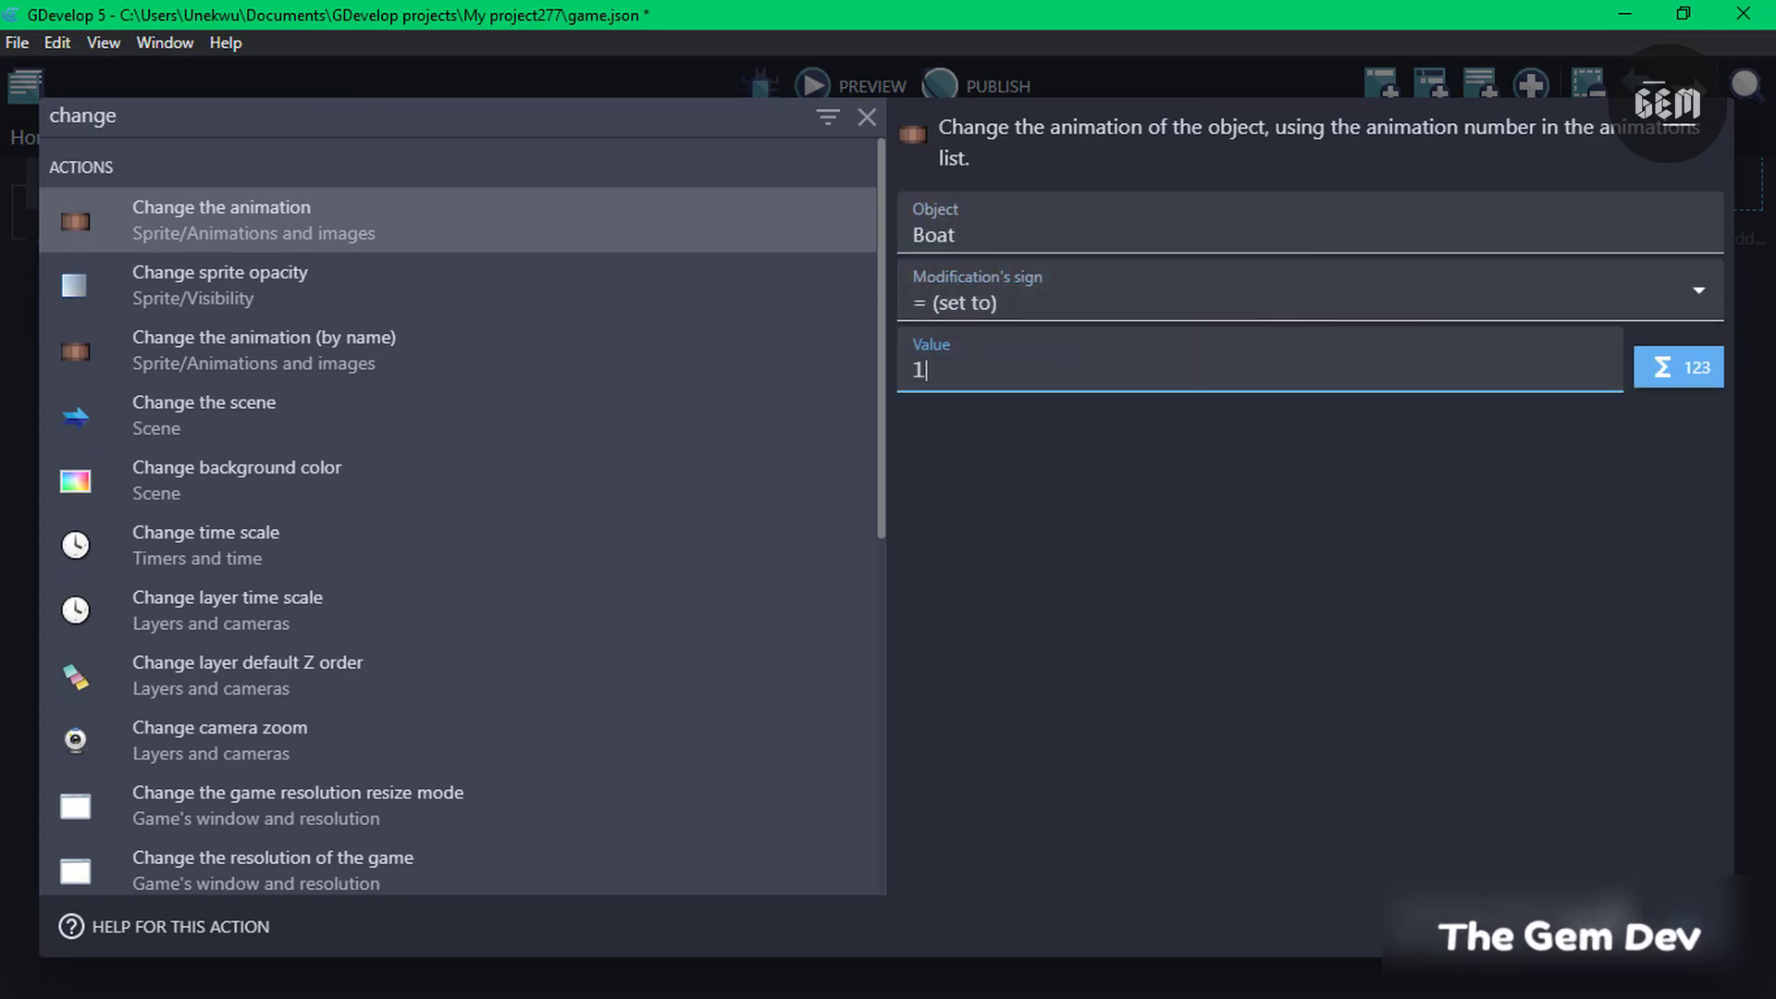
{"action": "key", "text": "Return"}
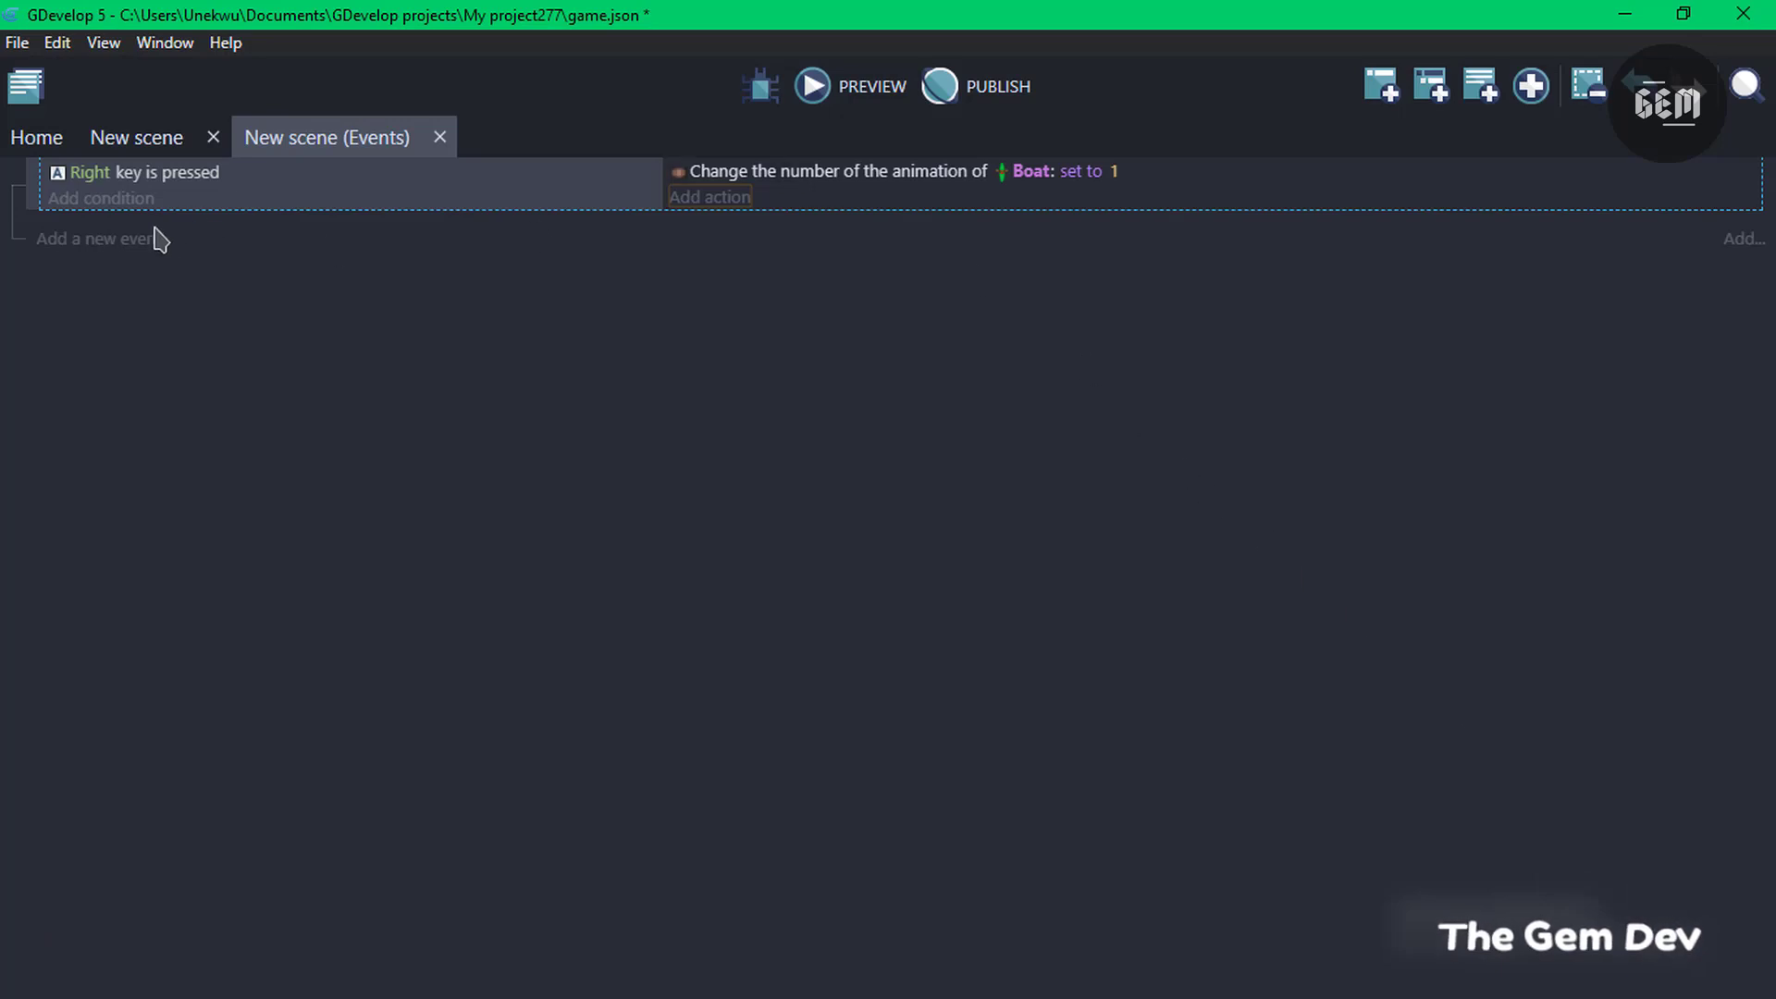
Add a second event with the condition 'Left key is pressed'.
{"action": "left_click", "coordinate": [111, 240]}
{"action": "left_click", "coordinate": [116, 226]}
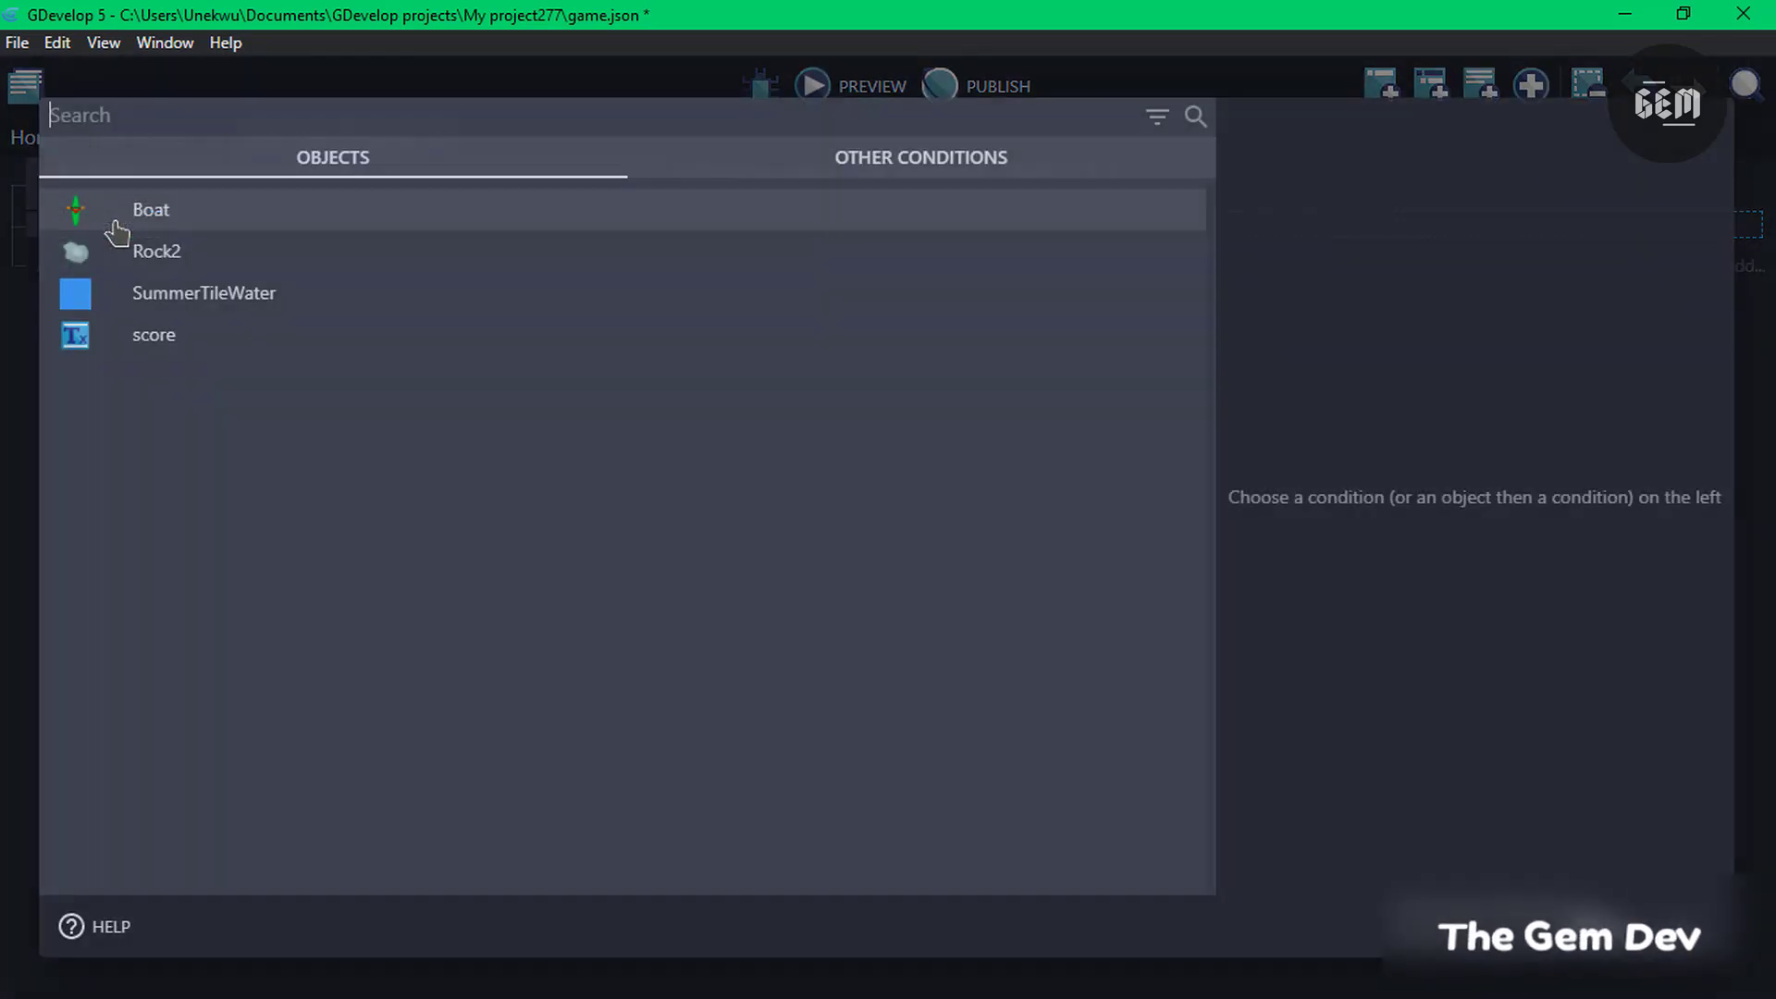
{"action": "type", "text": "key"}
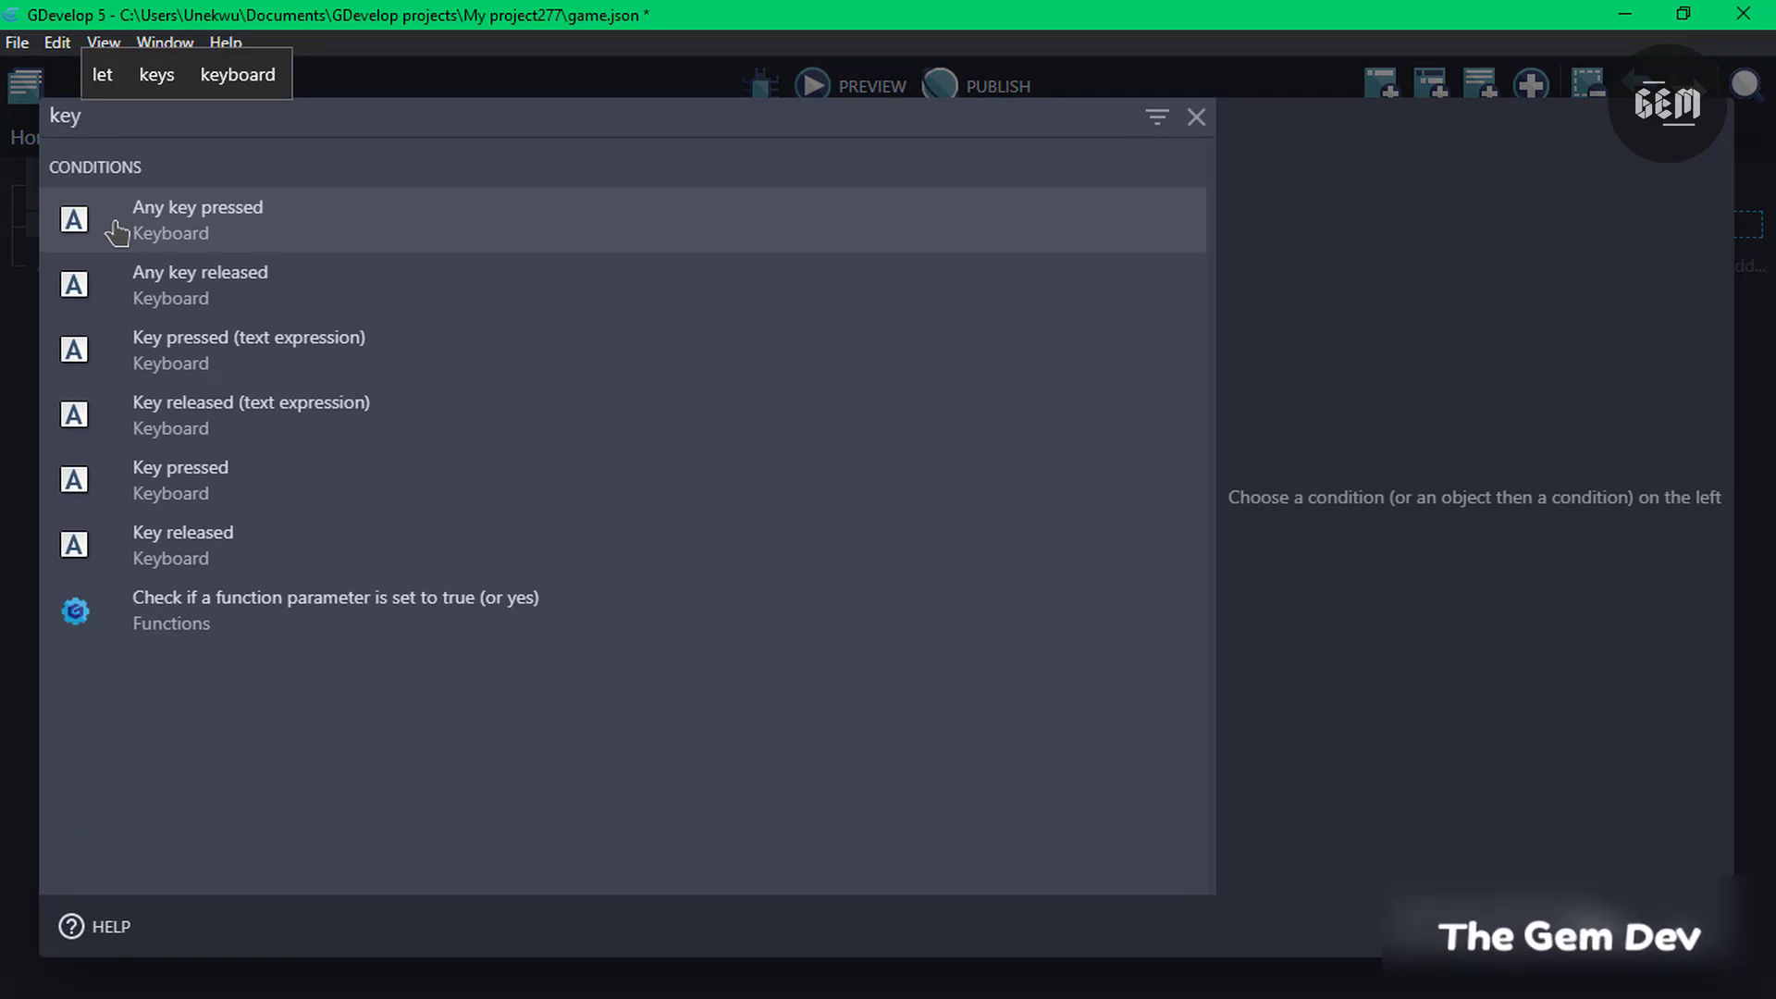
{"action": "left_click", "coordinate": [503, 472]}
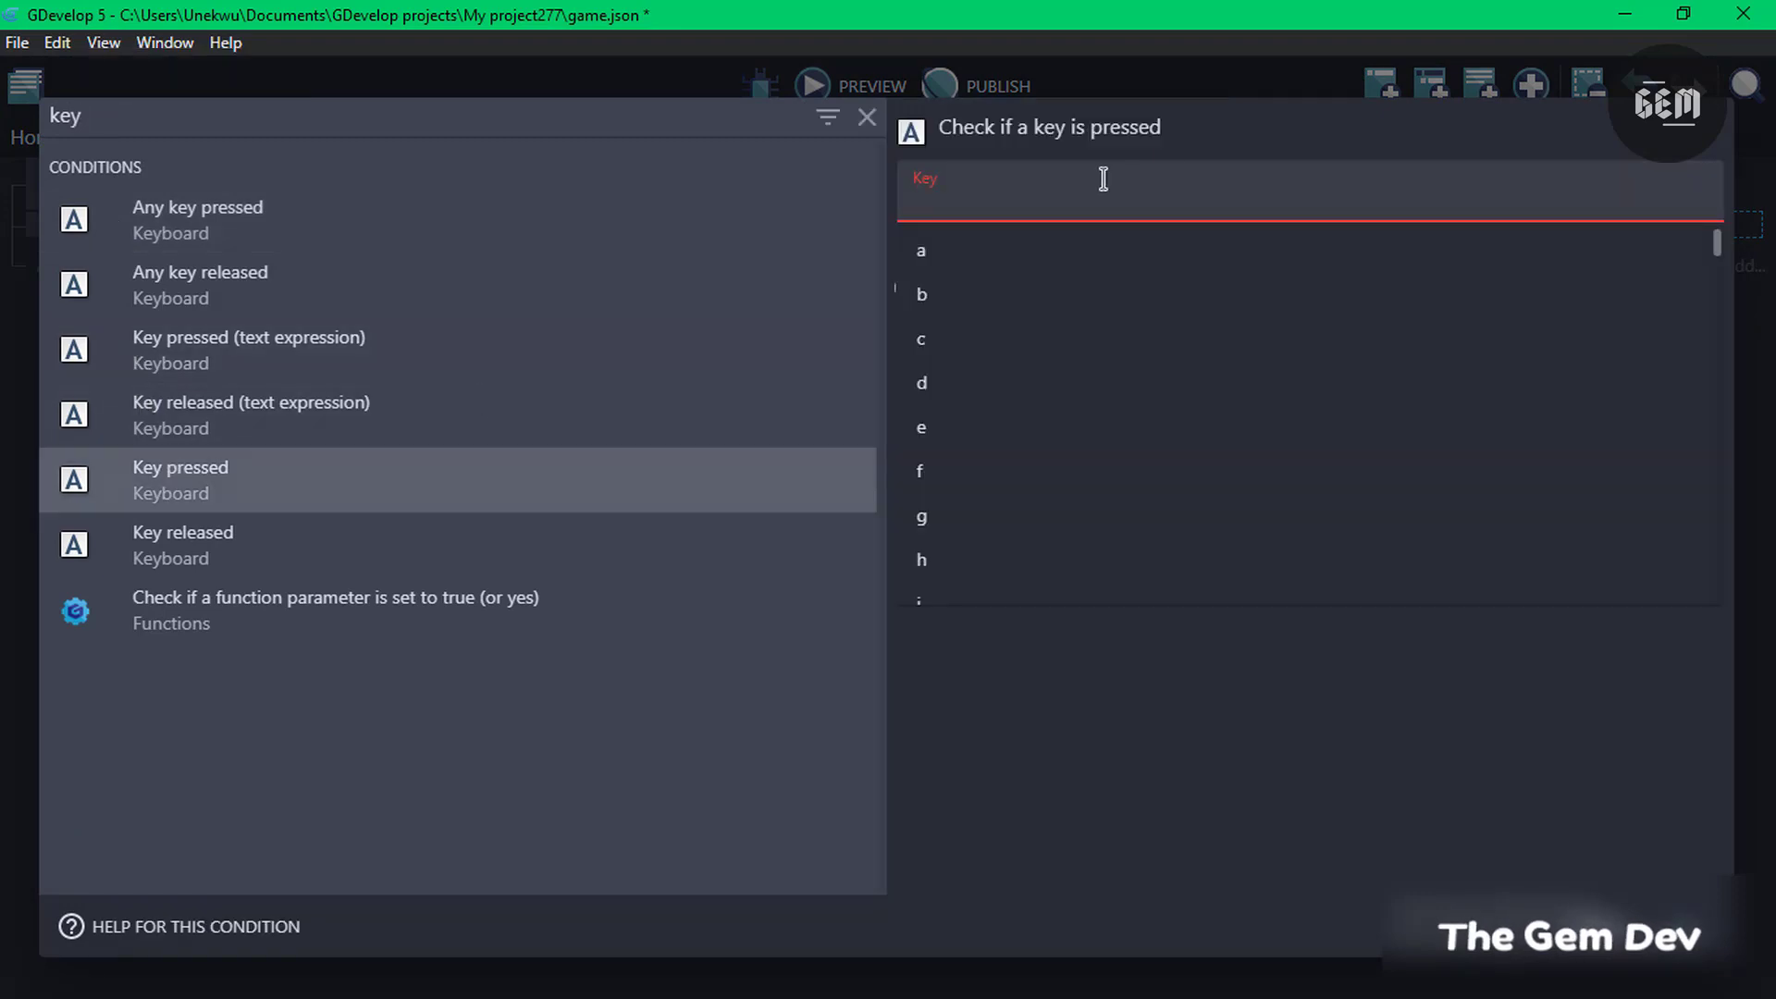
{"action": "type", "text": "Left"}
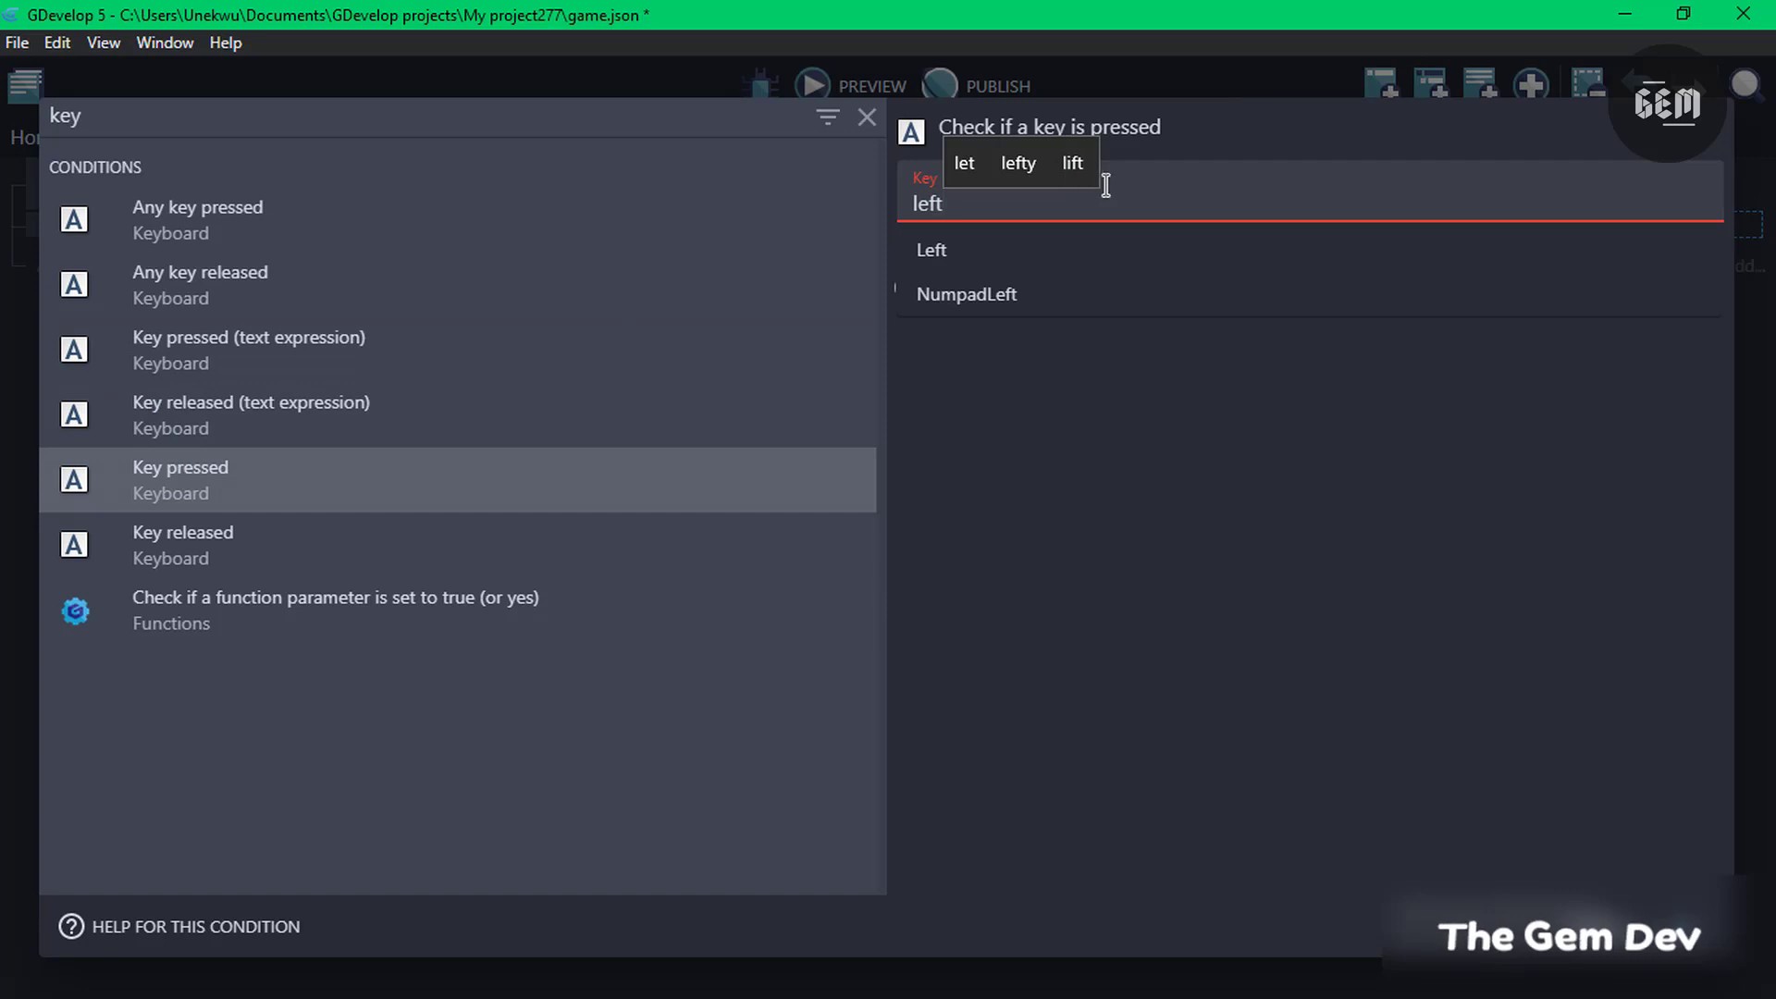
{"action": "key", "text": "Return"}
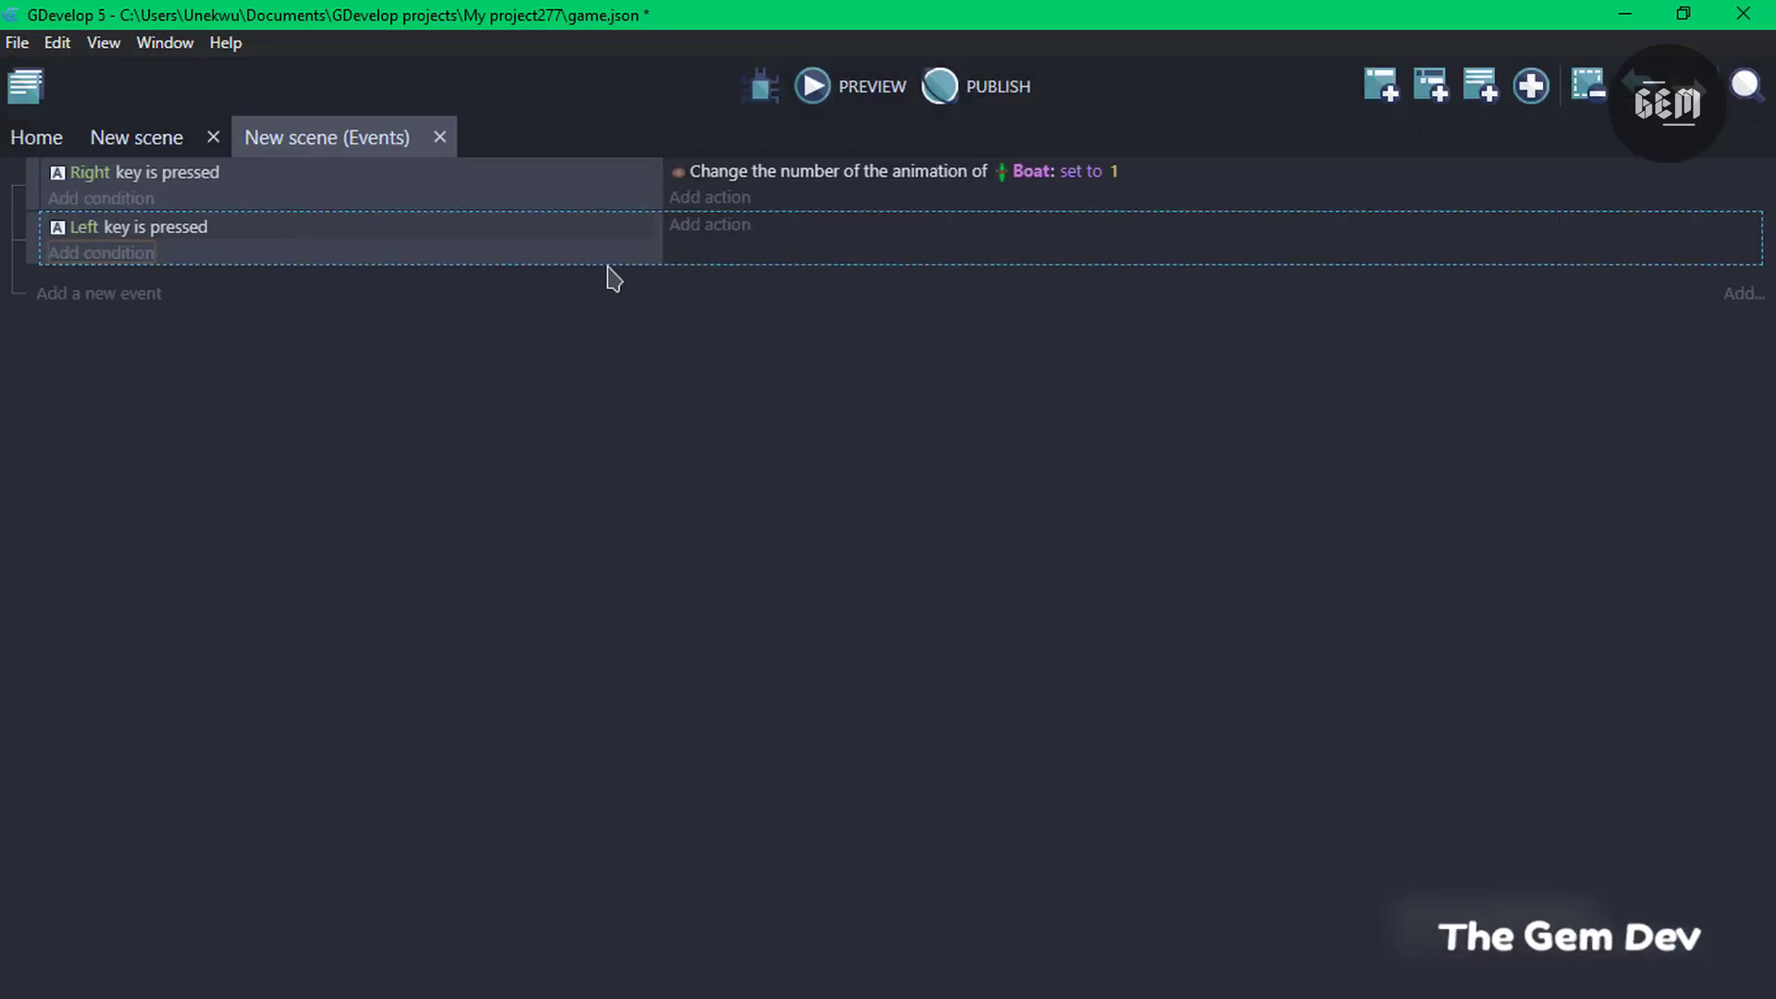
Give the Left-key event a Change the animation action setting the Boat's animation to 2.
{"action": "left_click", "coordinate": [725, 226]}
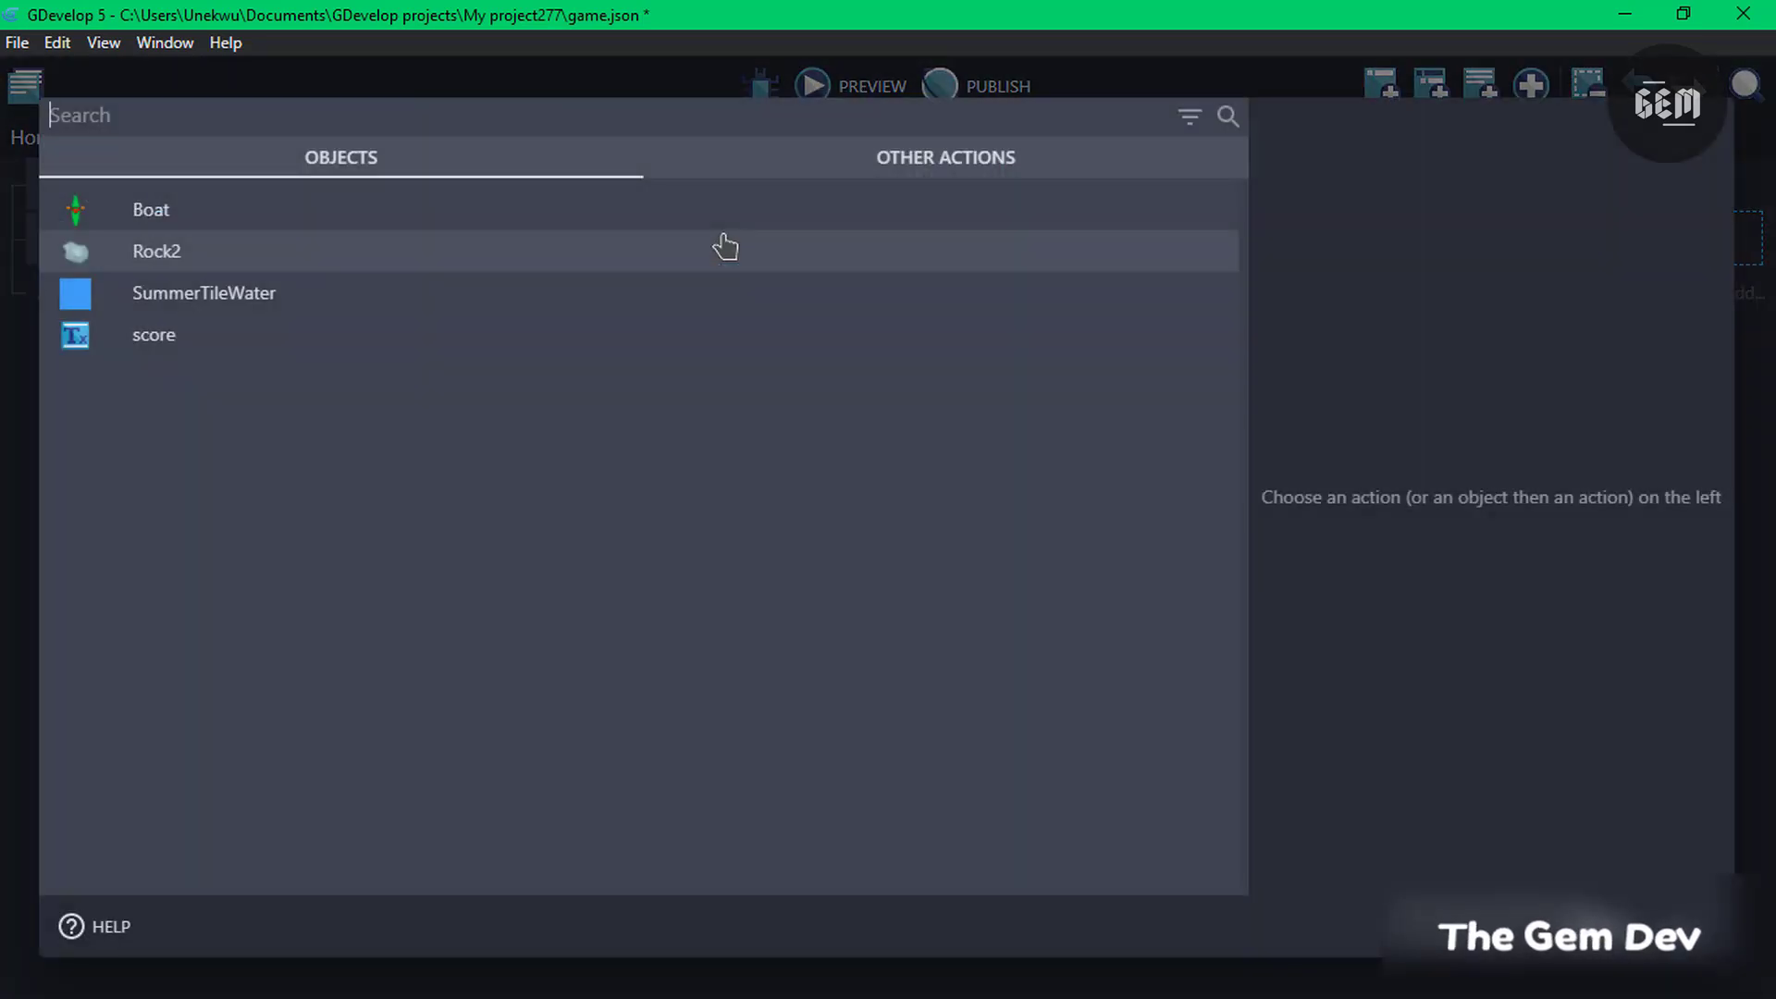
{"action": "type", "text": "anima"}
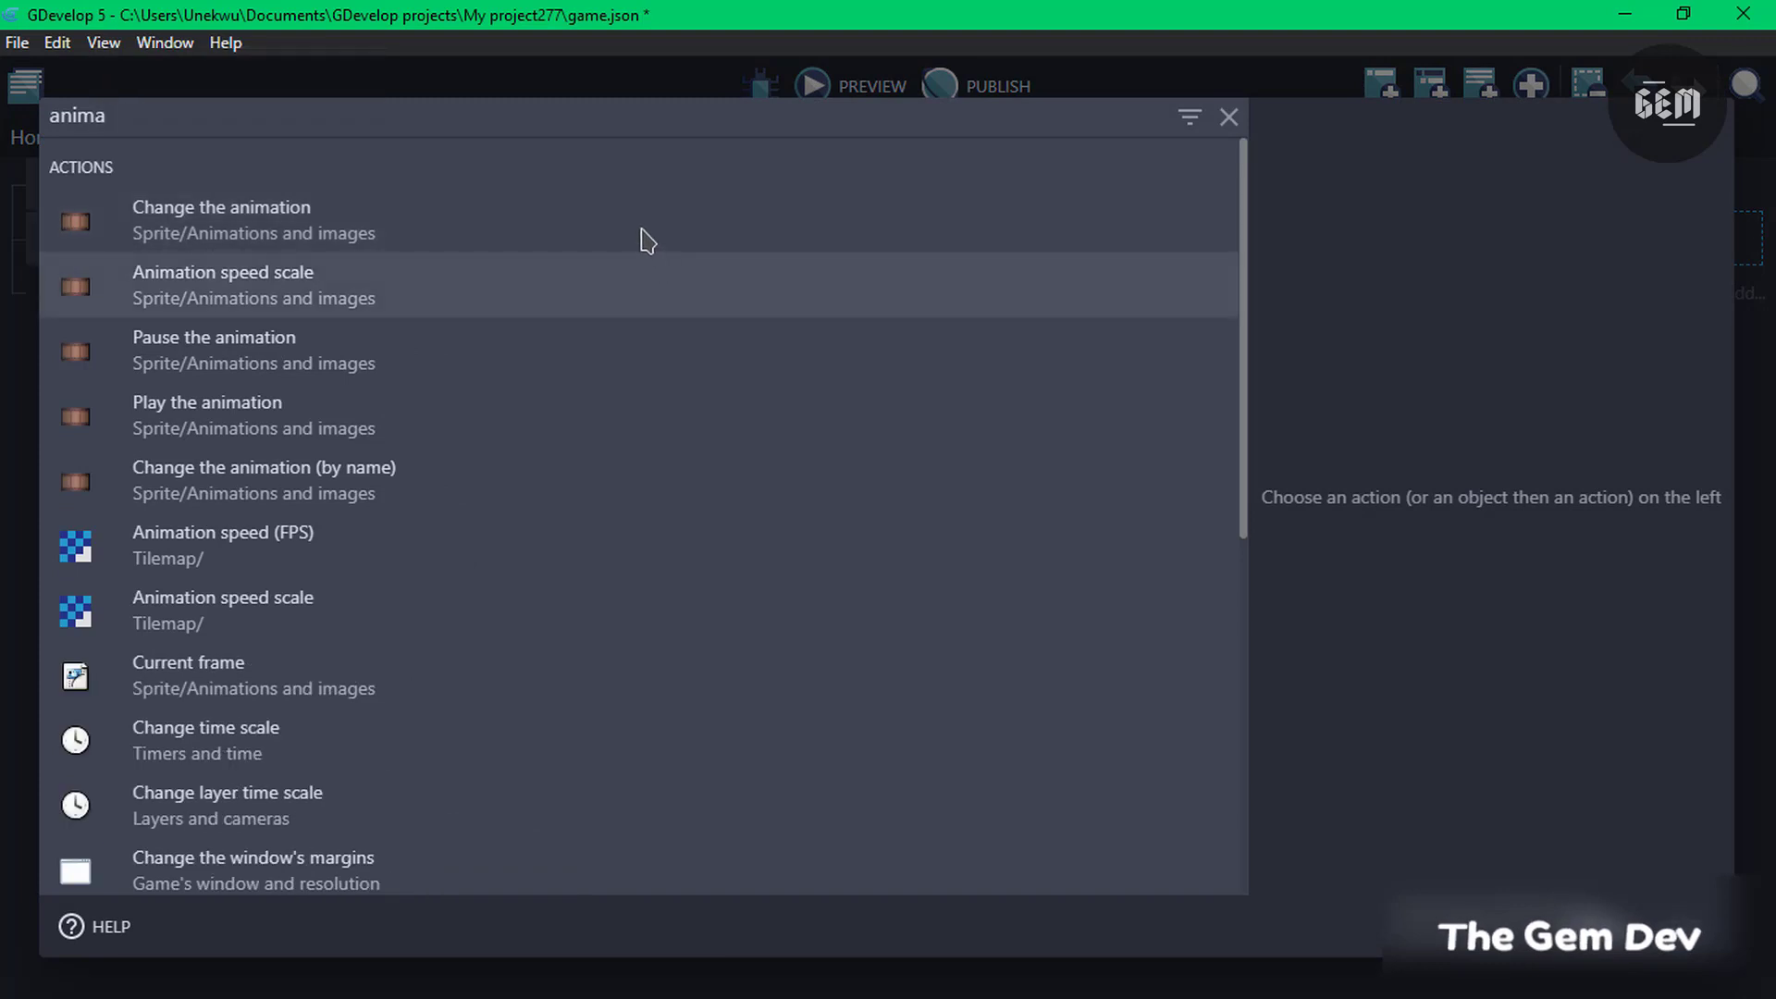
{"action": "left_click", "coordinate": [648, 243]}
{"action": "left_click", "coordinate": [637, 220]}
{"action": "left_click", "coordinate": [988, 237]}
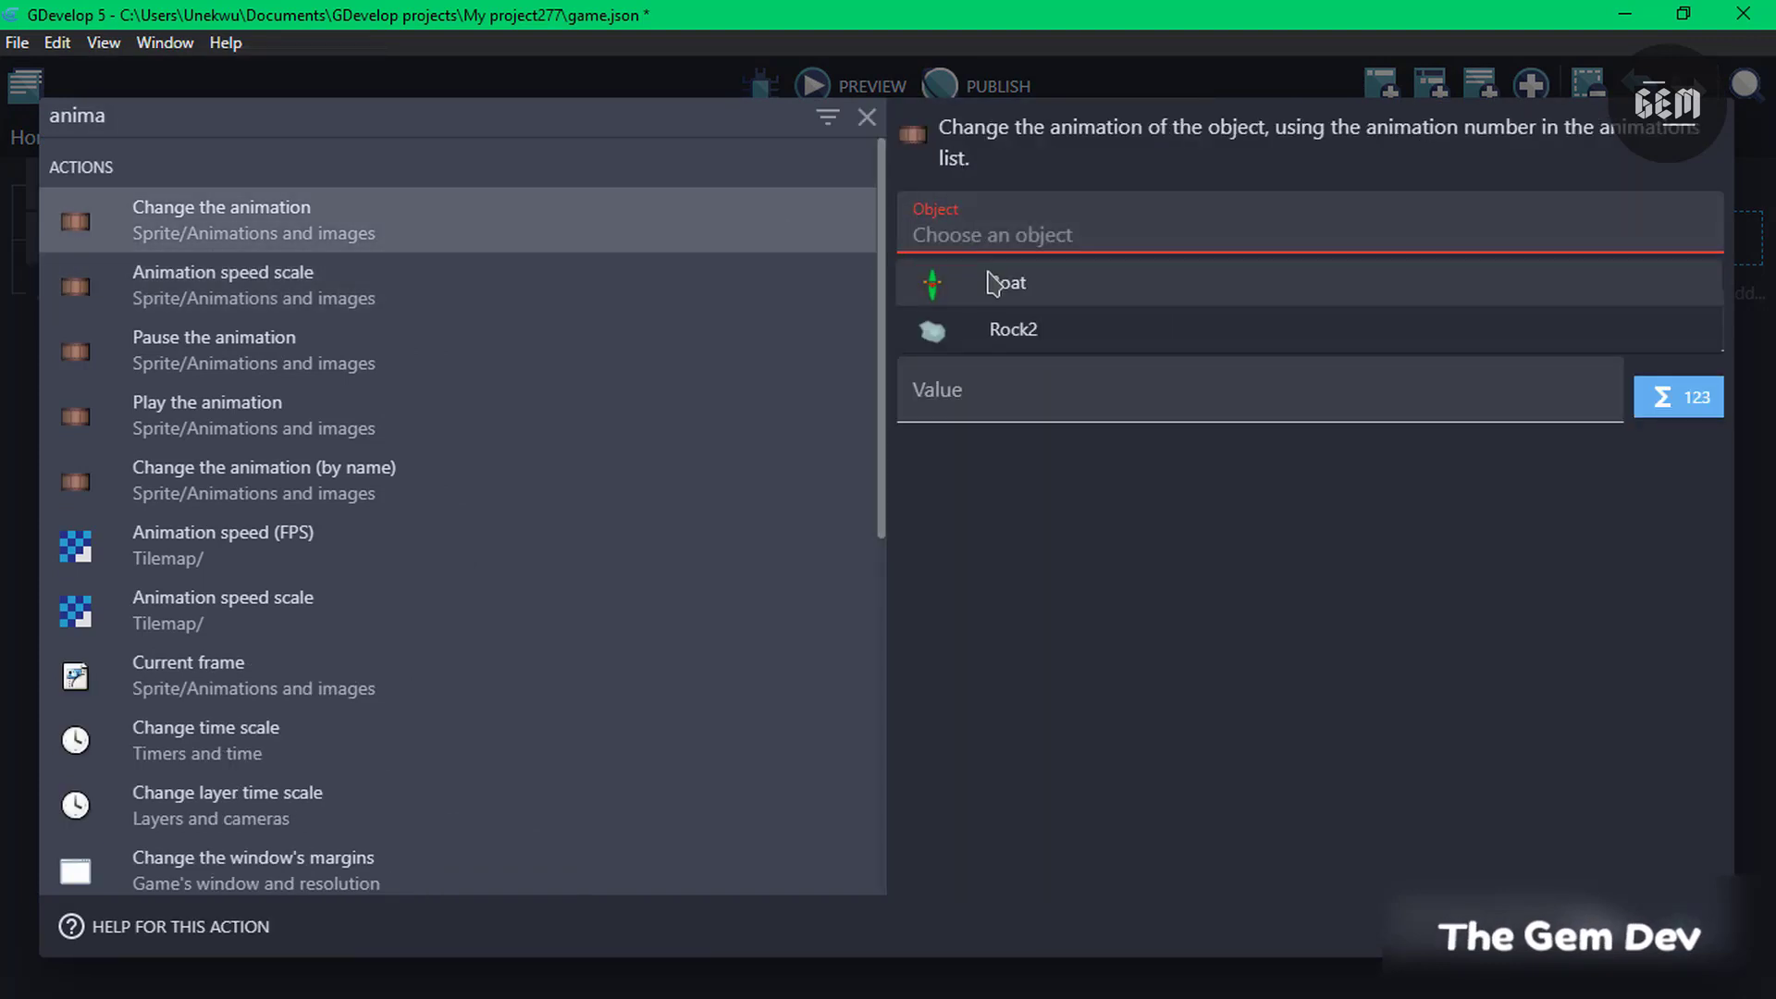
{"action": "left_click", "coordinate": [991, 282]}
{"action": "left_click", "coordinate": [1008, 306]}
{"action": "left_click", "coordinate": [1036, 367]}
{"action": "left_click", "coordinate": [1036, 364]}
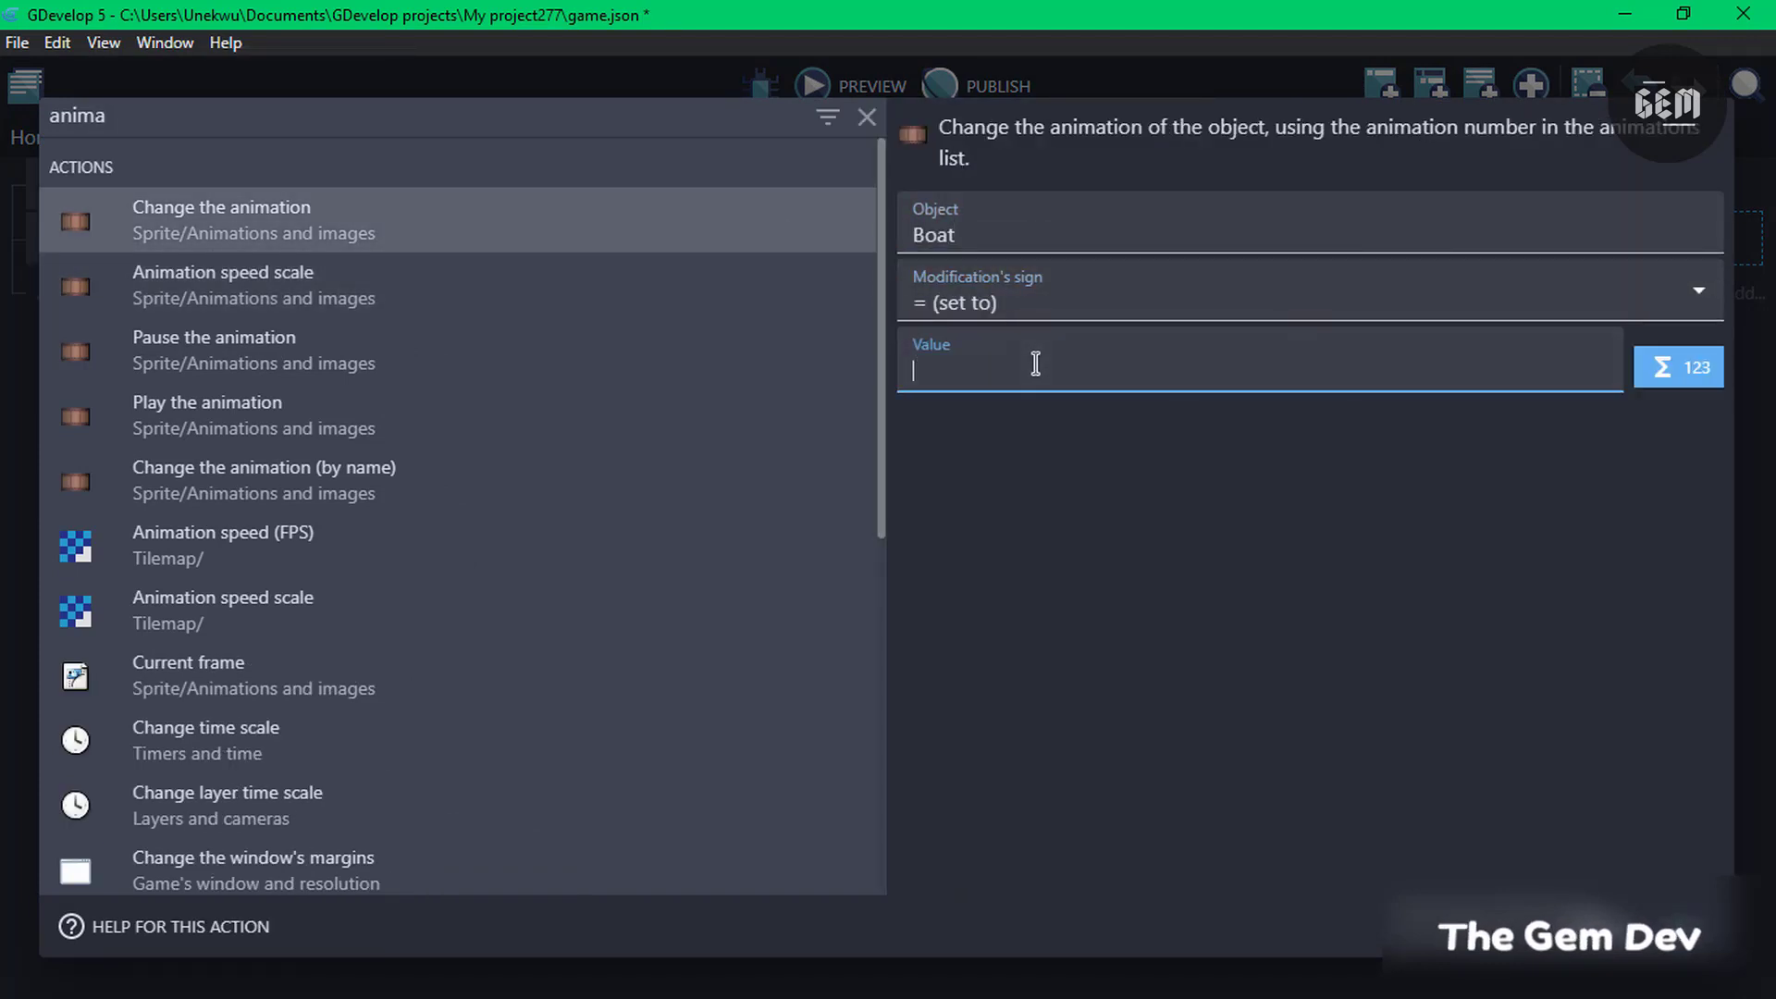
{"action": "type", "text": "2"}
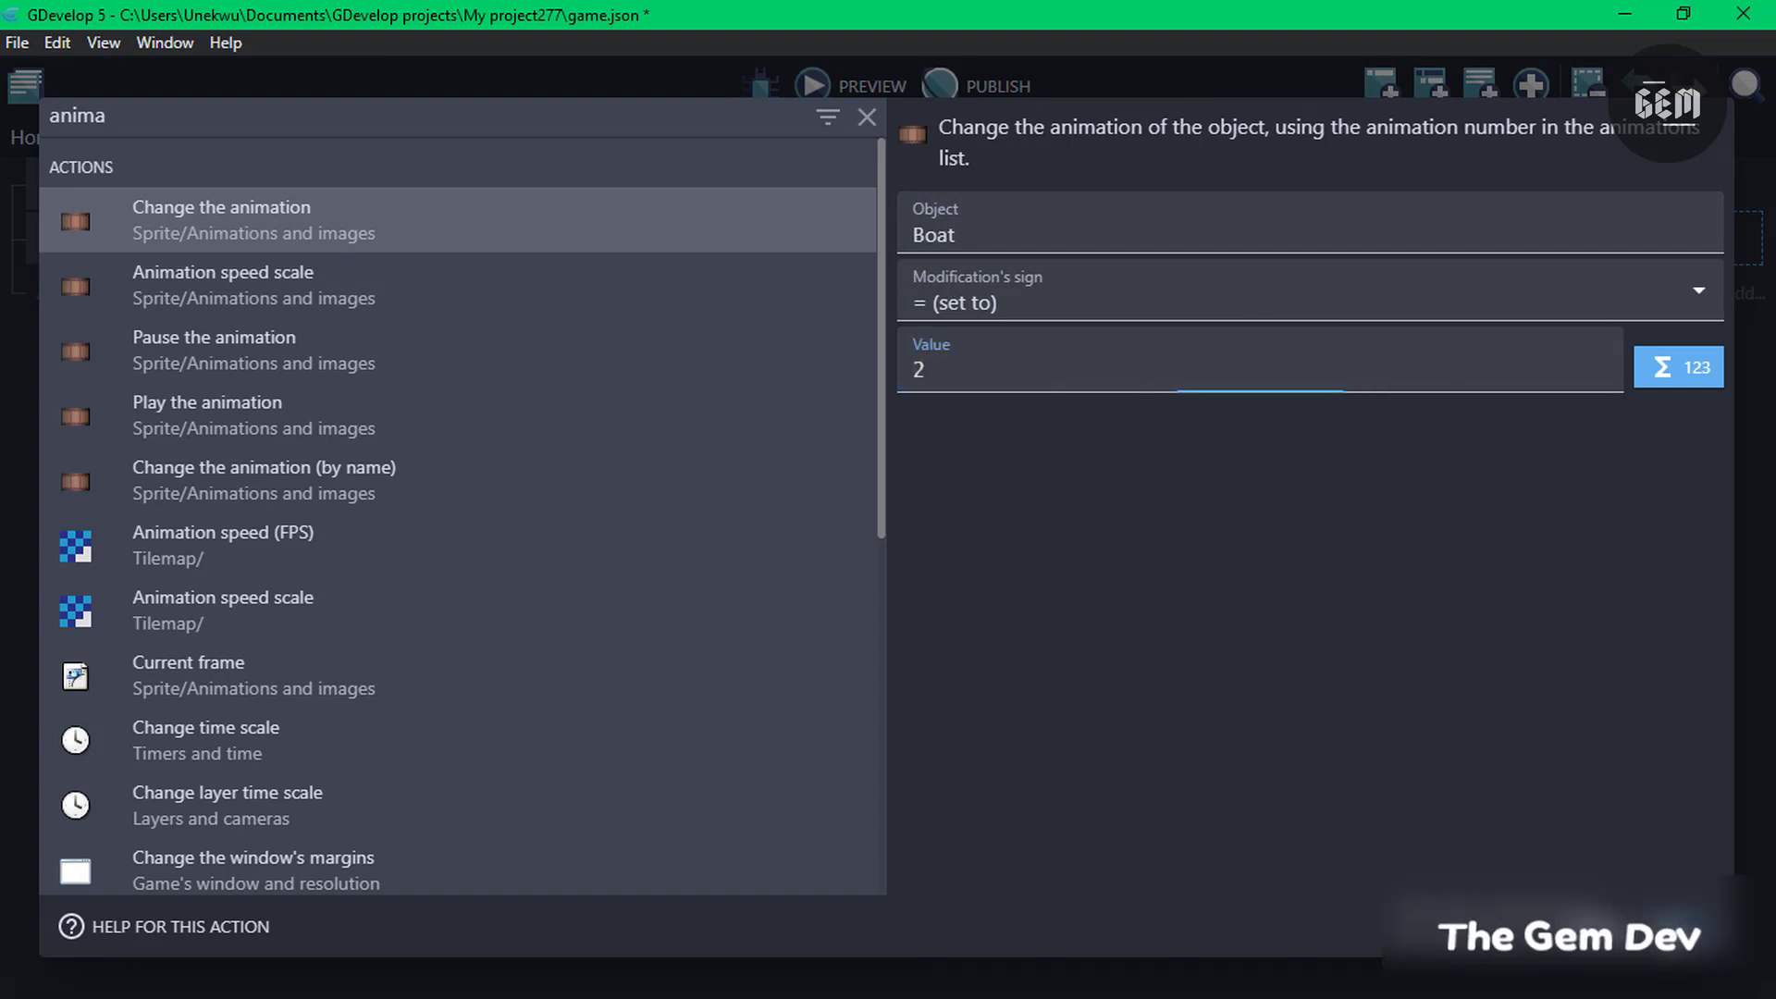
{"action": "key", "text": "Return"}
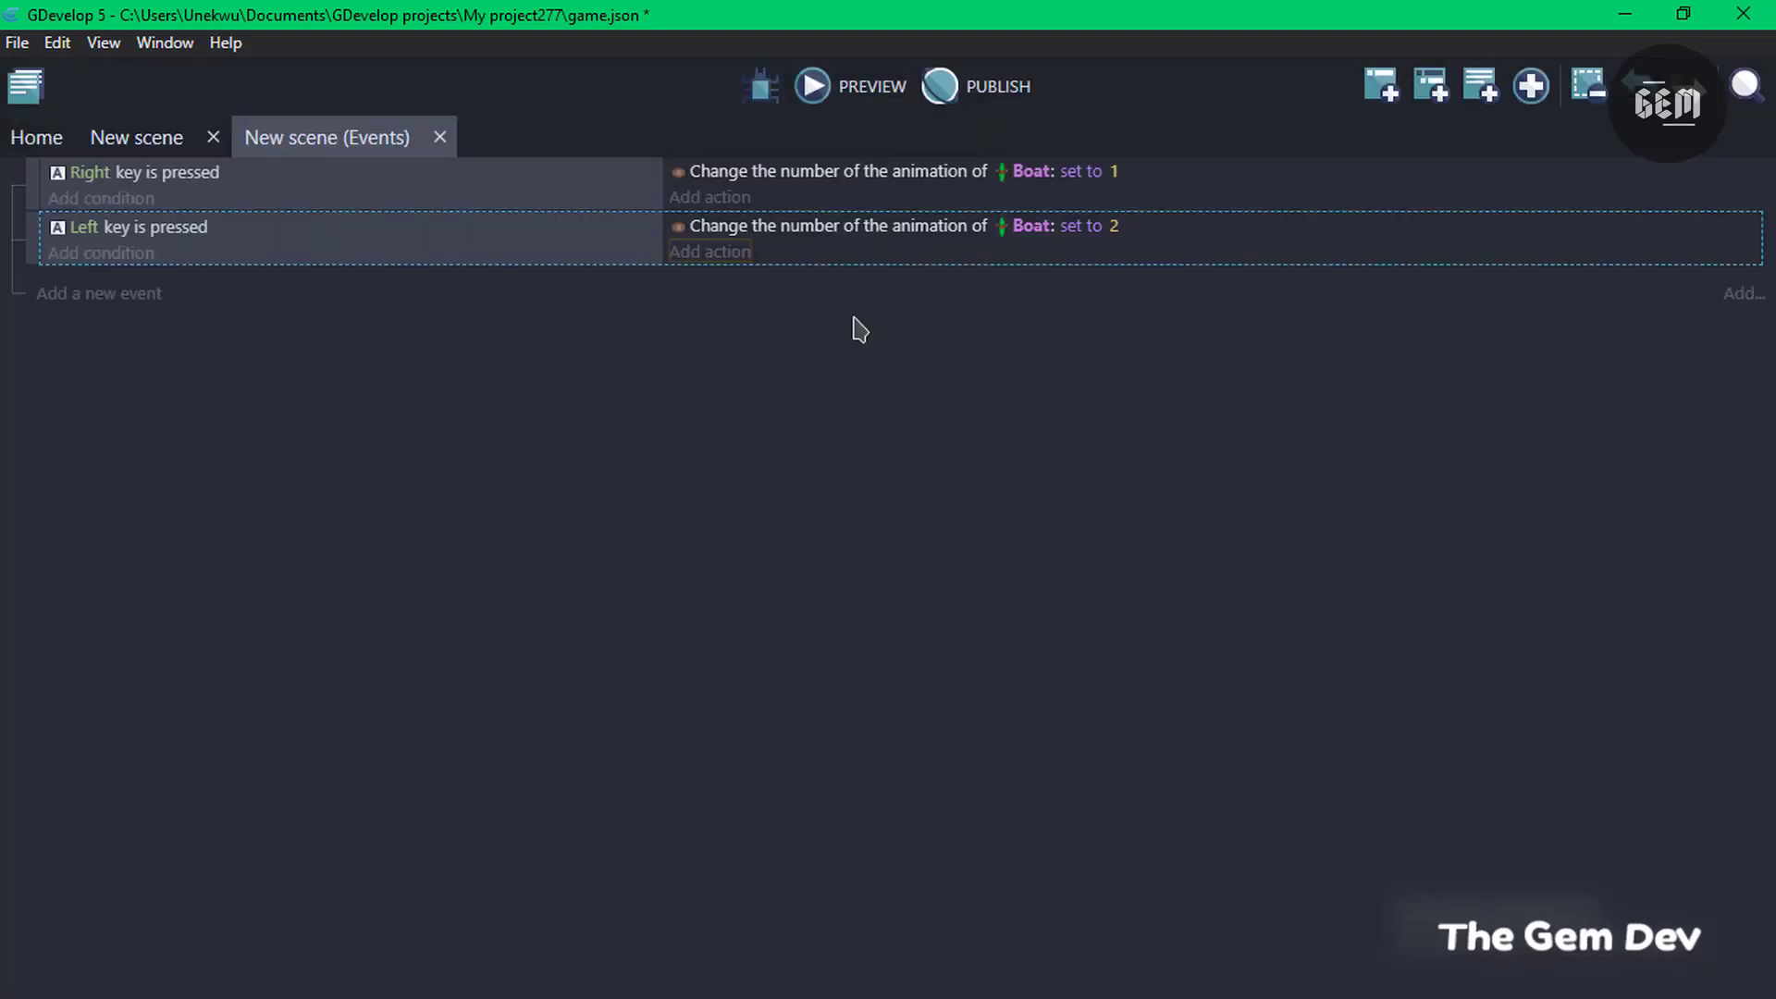
{"action": "left_click", "coordinate": [868, 110]}
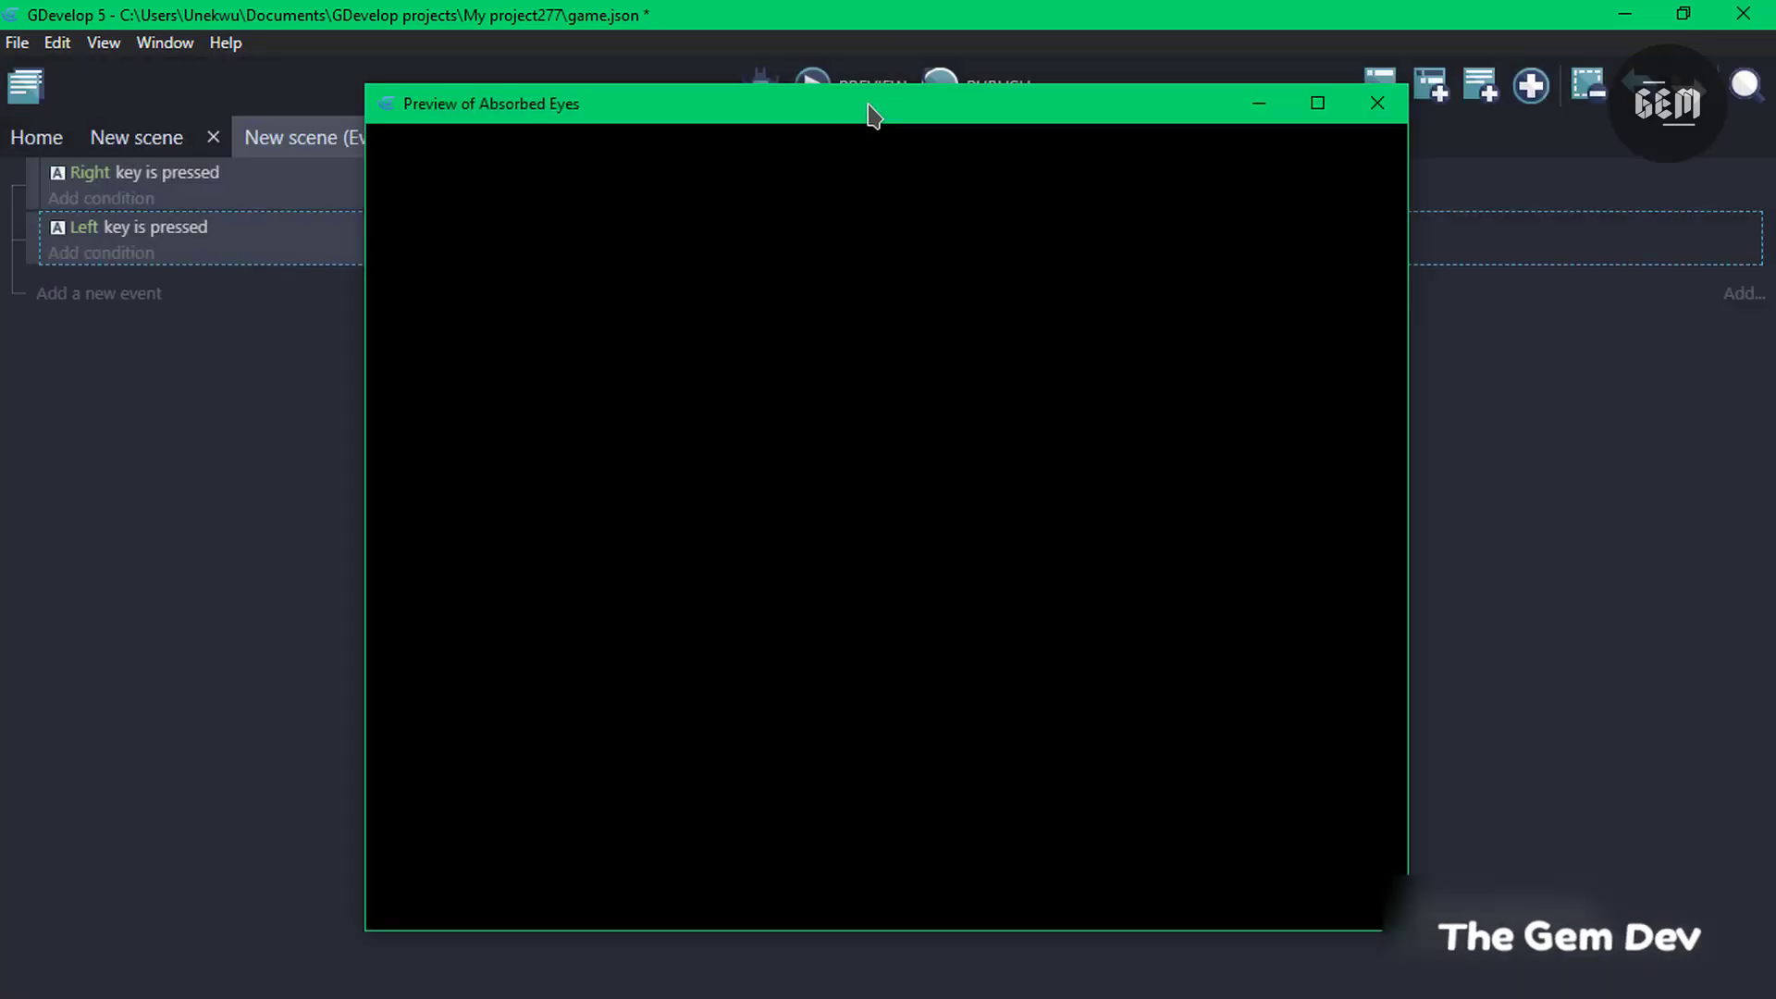
{"action": "key", "text": "Right"}
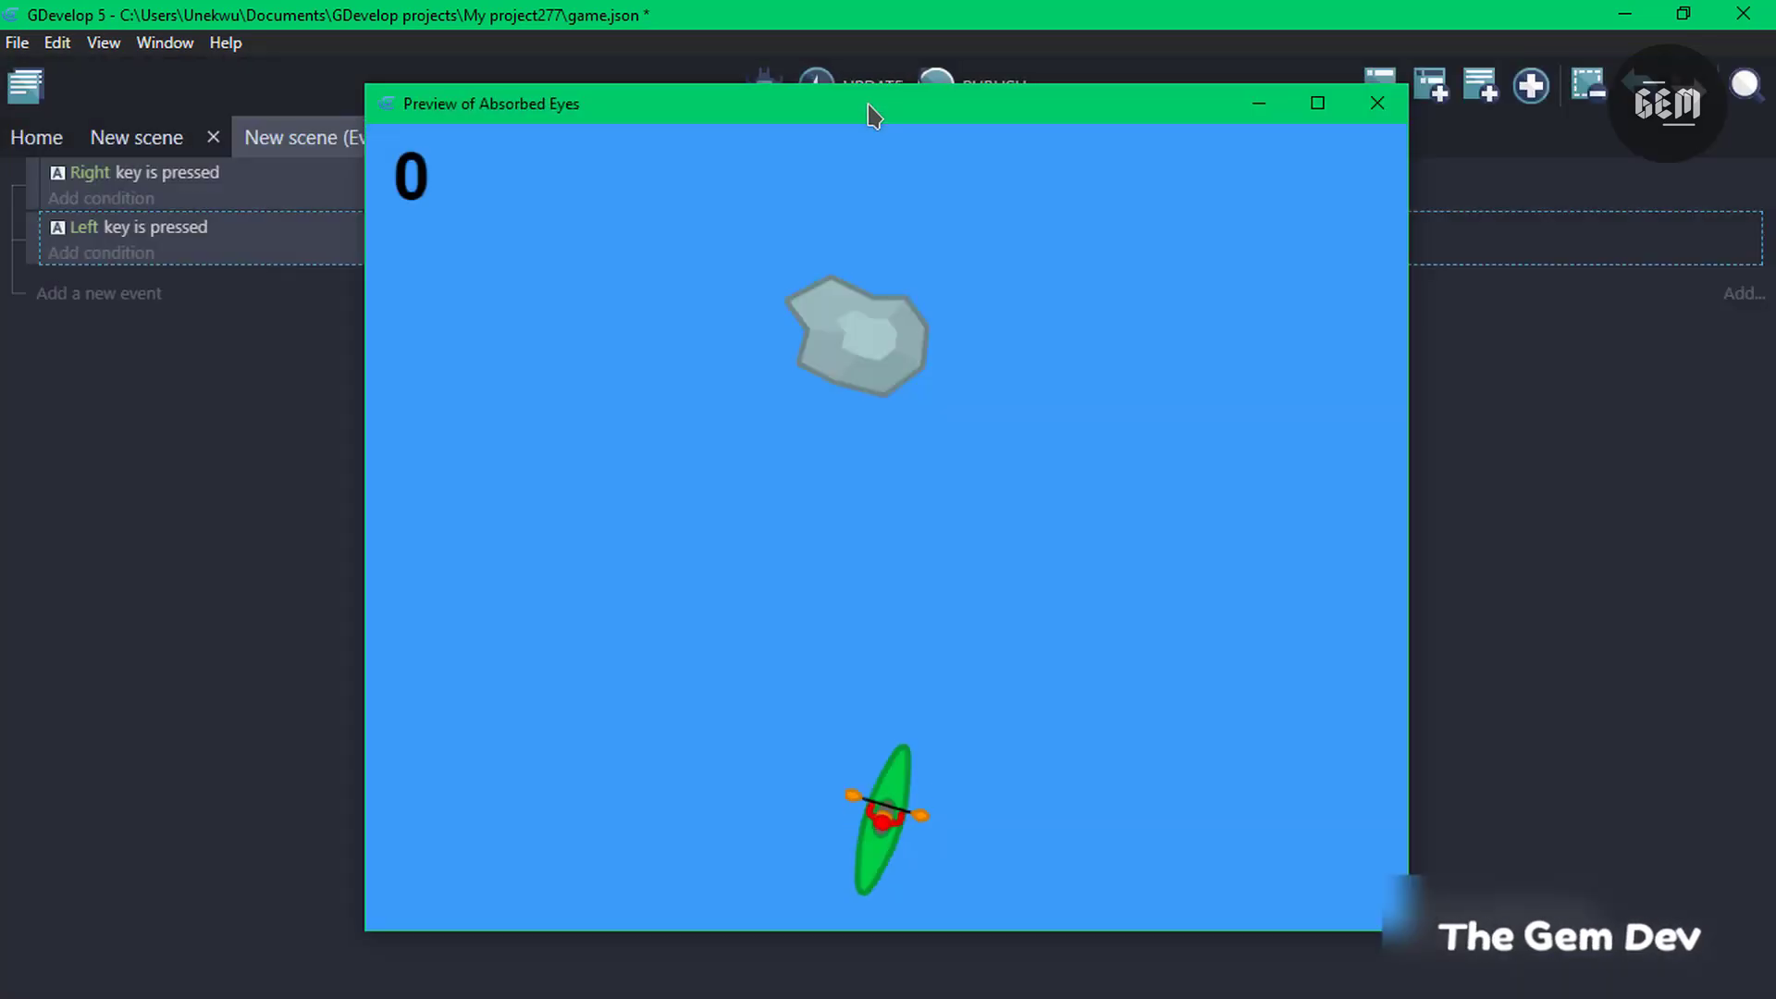
{"action": "key", "text": "Left"}
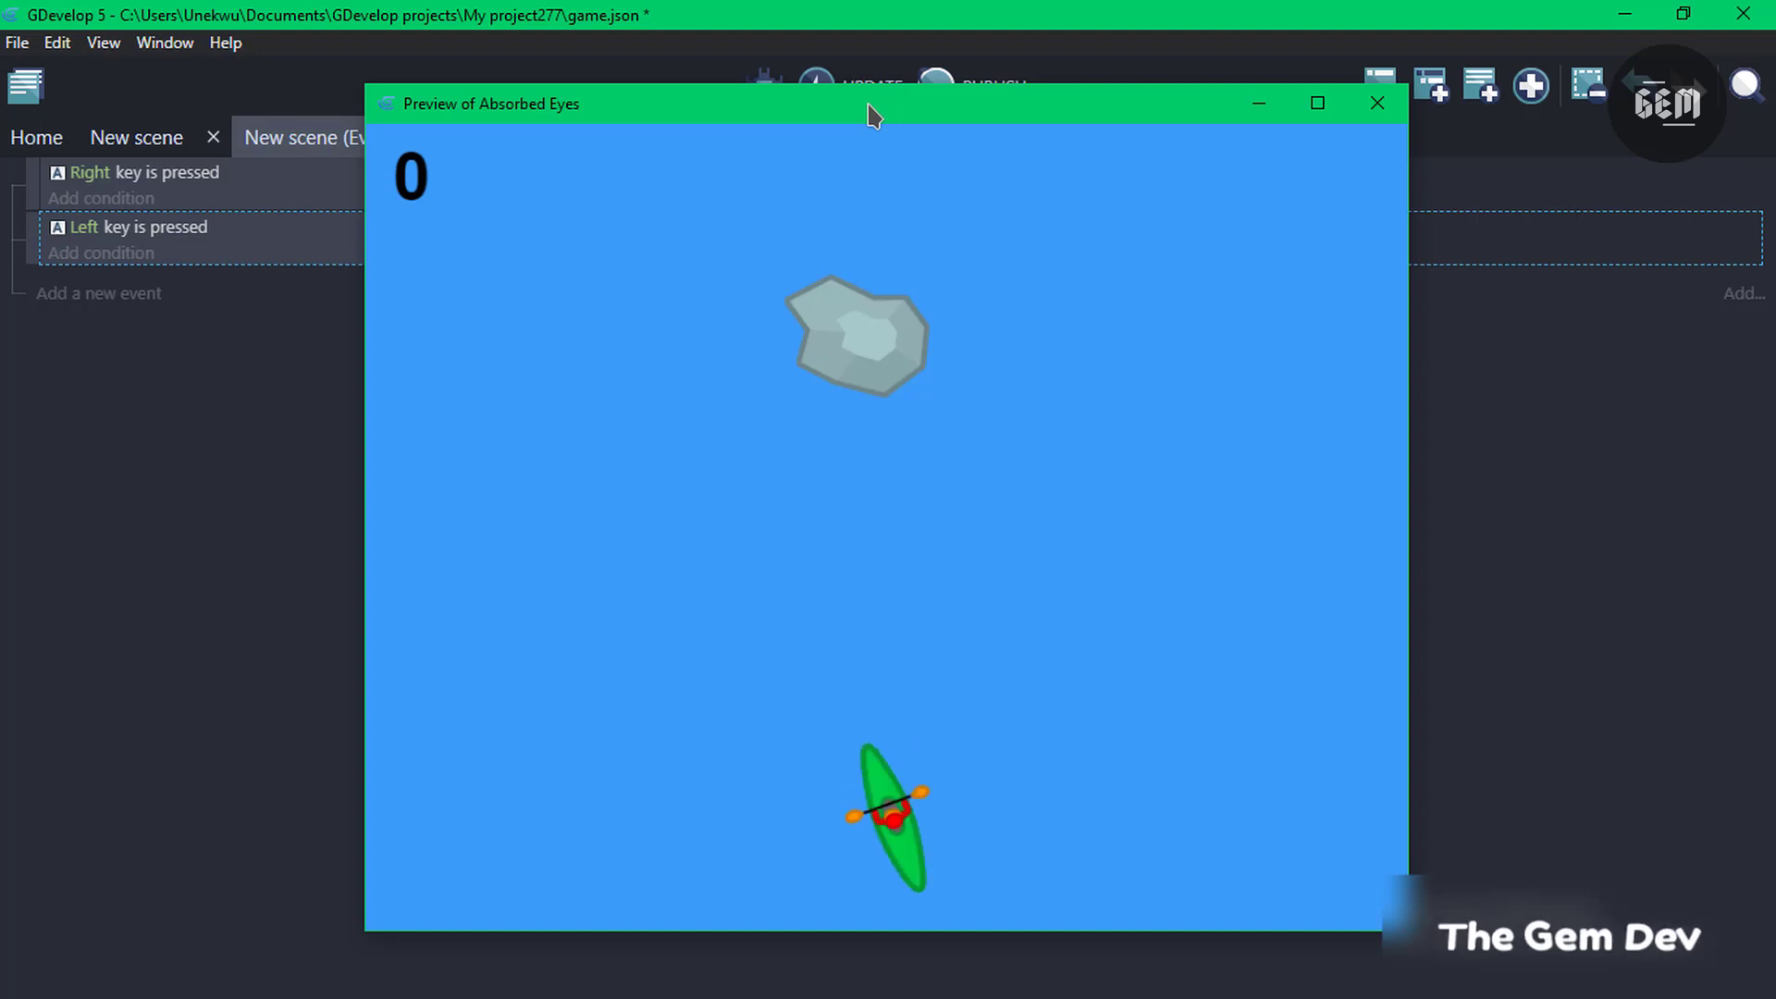
Add an instant Boat force of 200 p/s on X and 0 on Y to the Right-key event.
{"action": "left_click", "coordinate": [1377, 103]}
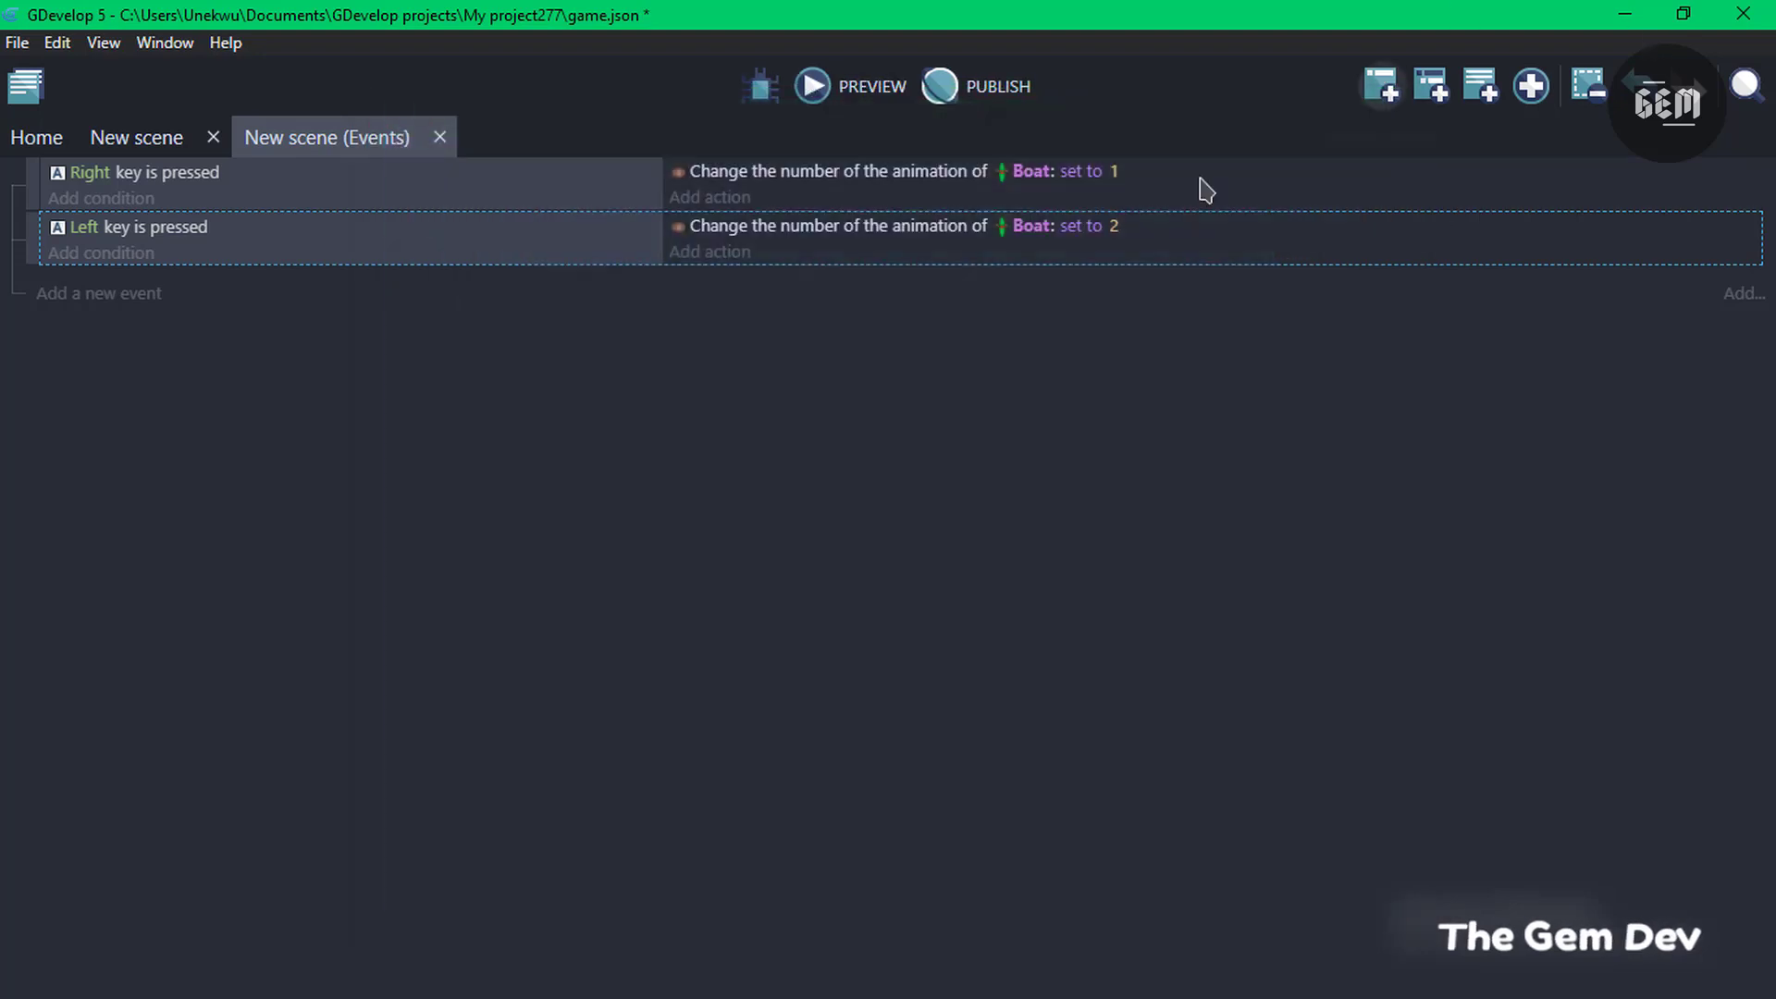
{"action": "left_click", "coordinate": [706, 197]}
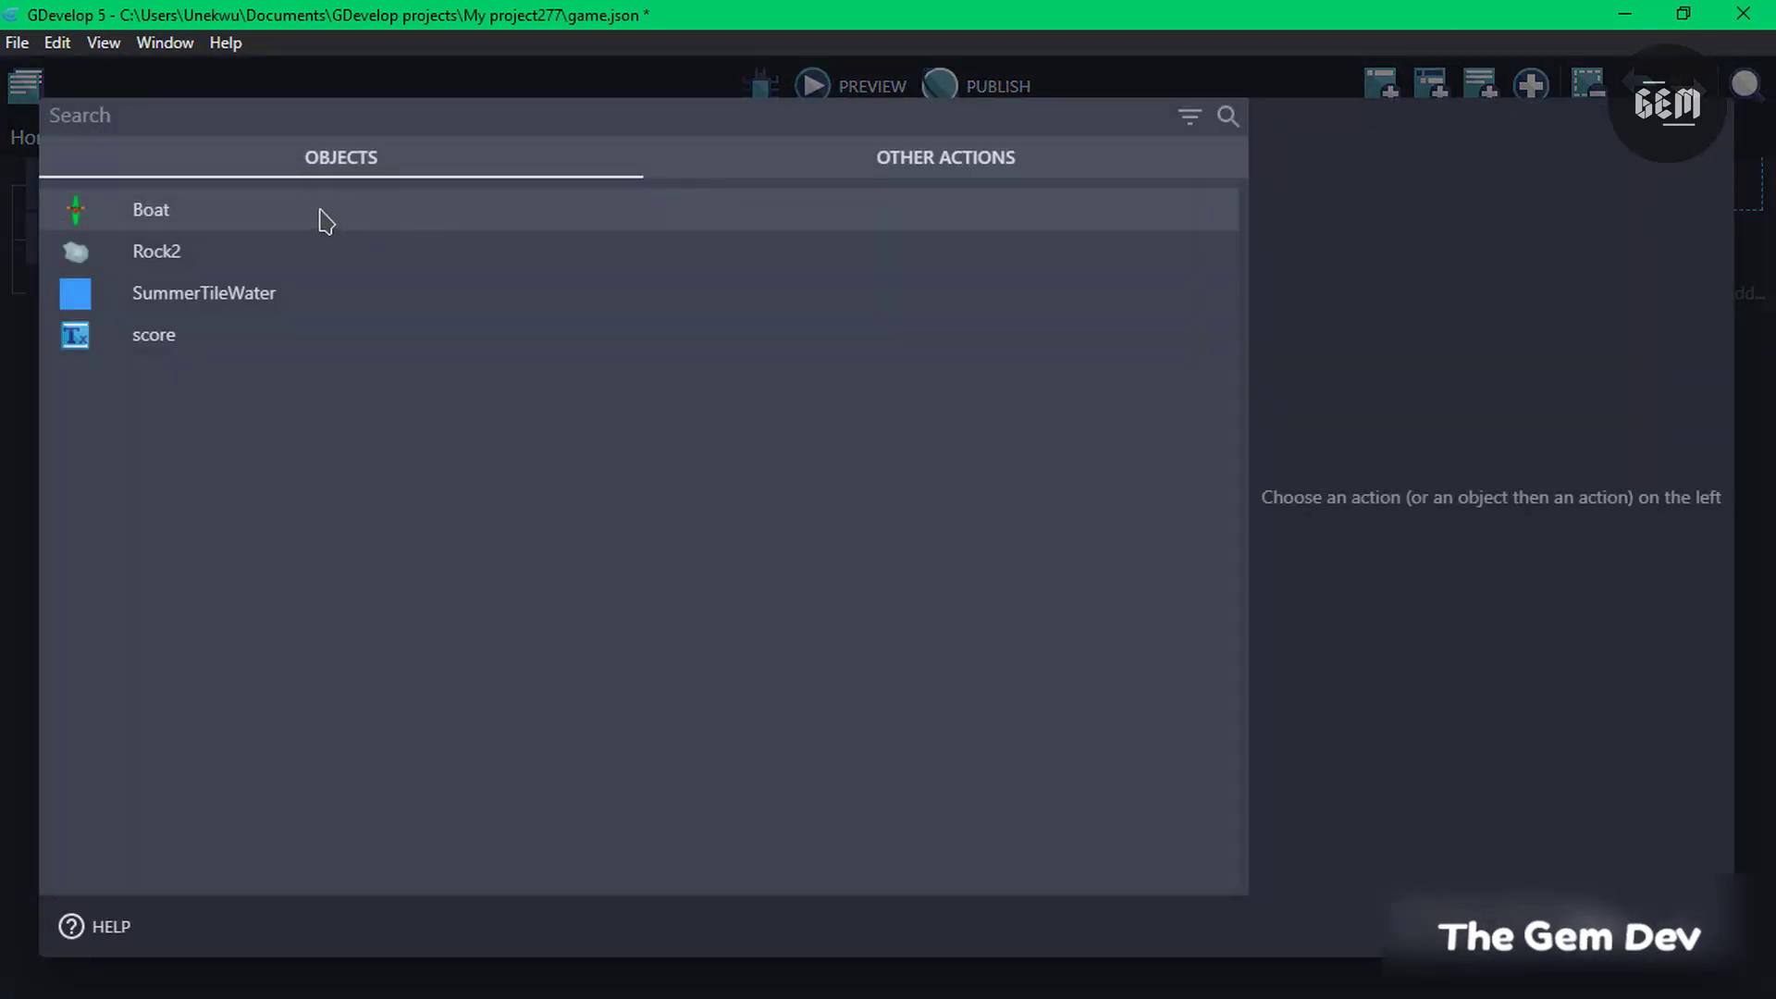
{"action": "left_click", "coordinate": [315, 218]}
{"action": "type", "text": "forve"}
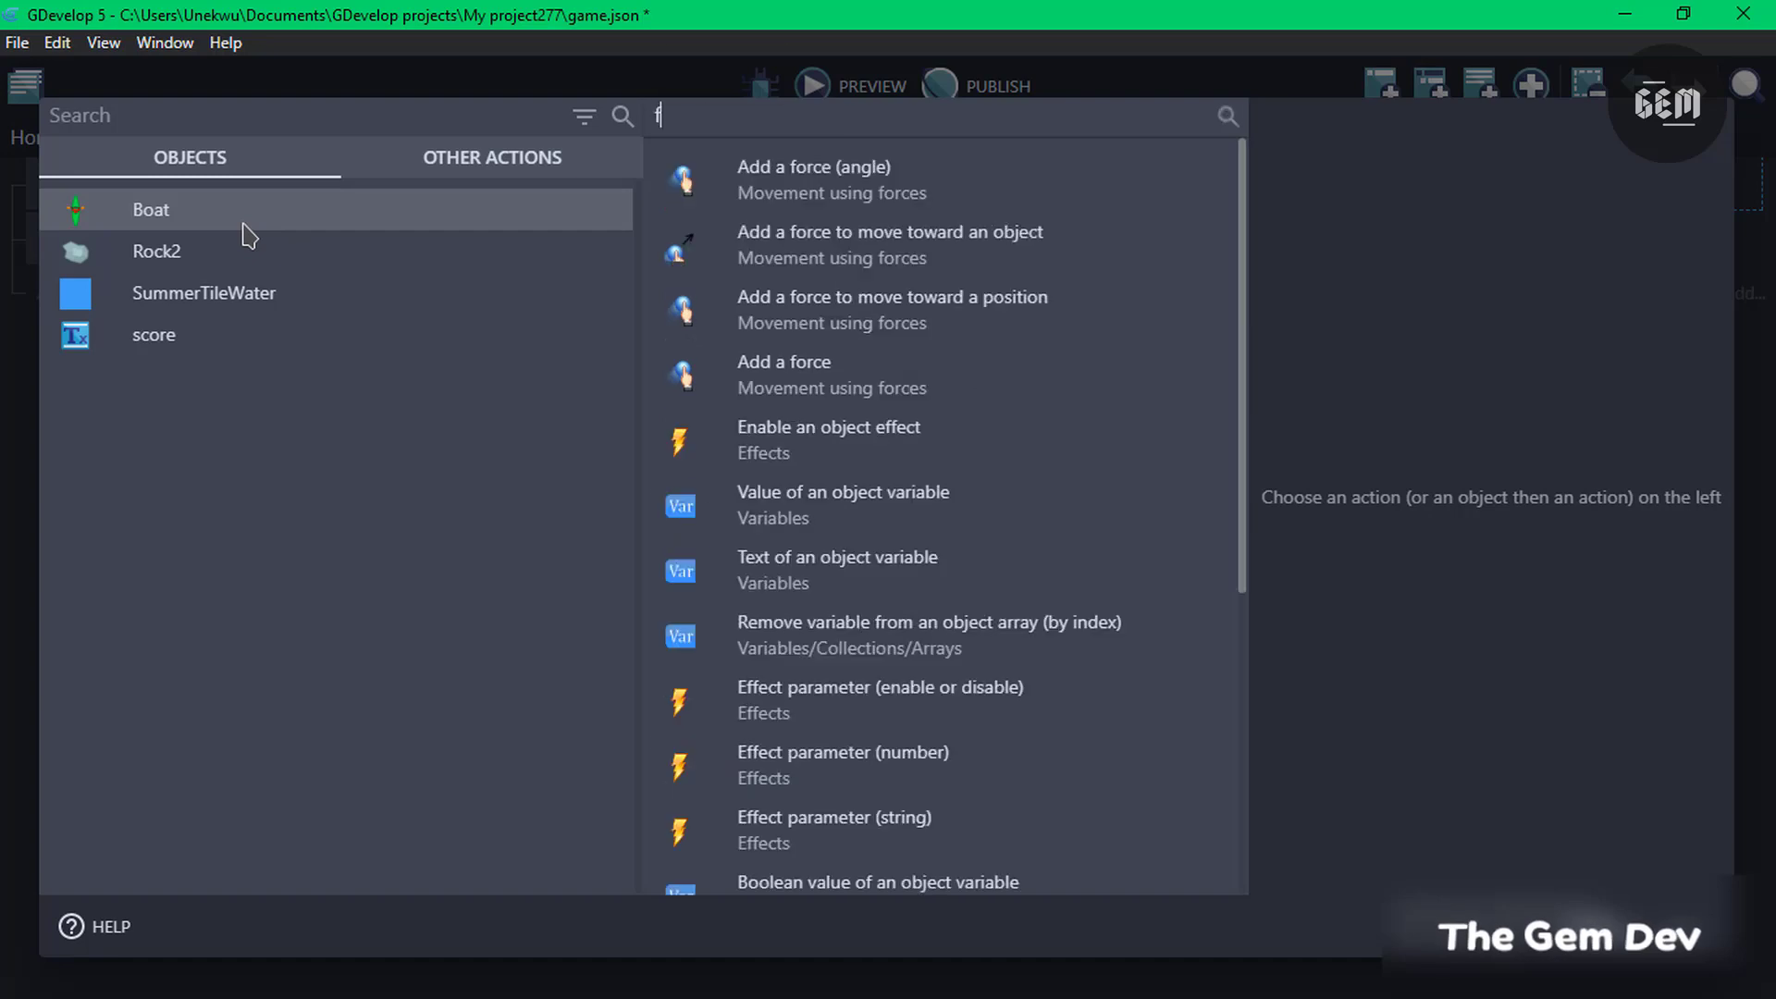
{"action": "key", "text": "BackSpace"}
{"action": "type", "text": "ce"}
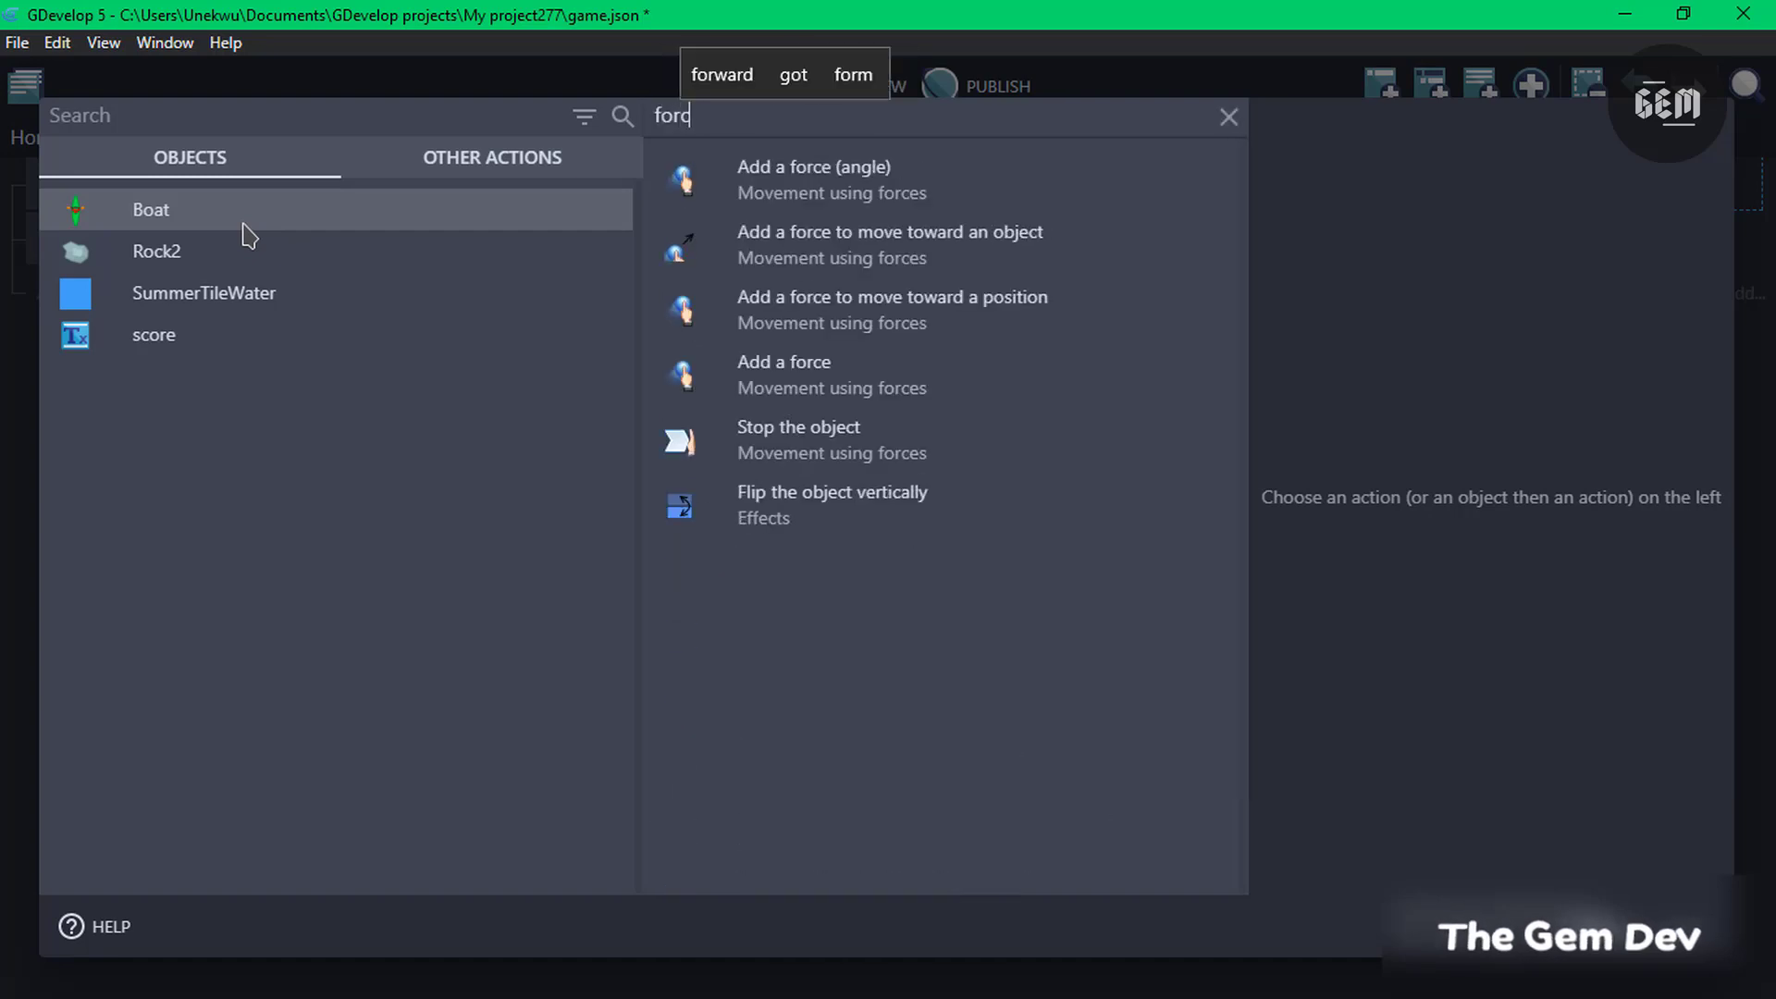
{"action": "left_click", "coordinate": [870, 390]}
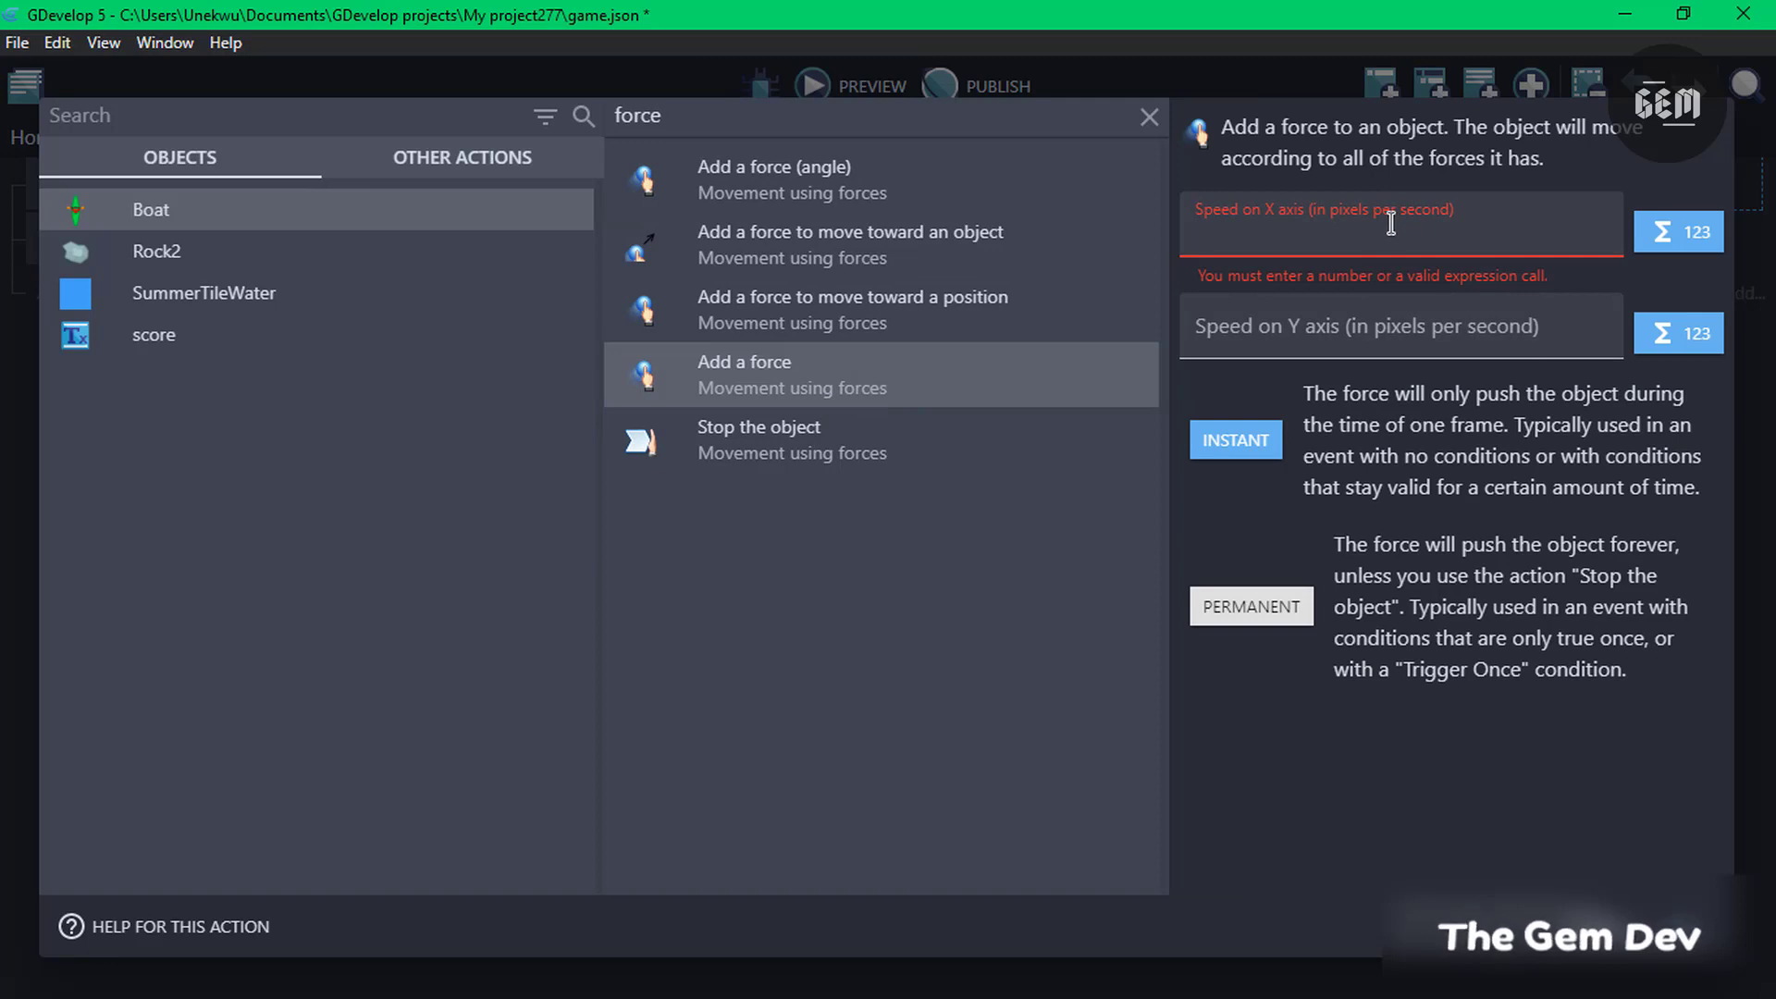
{"action": "type", "text": "200"}
{"action": "left_click", "coordinate": [1324, 294]}
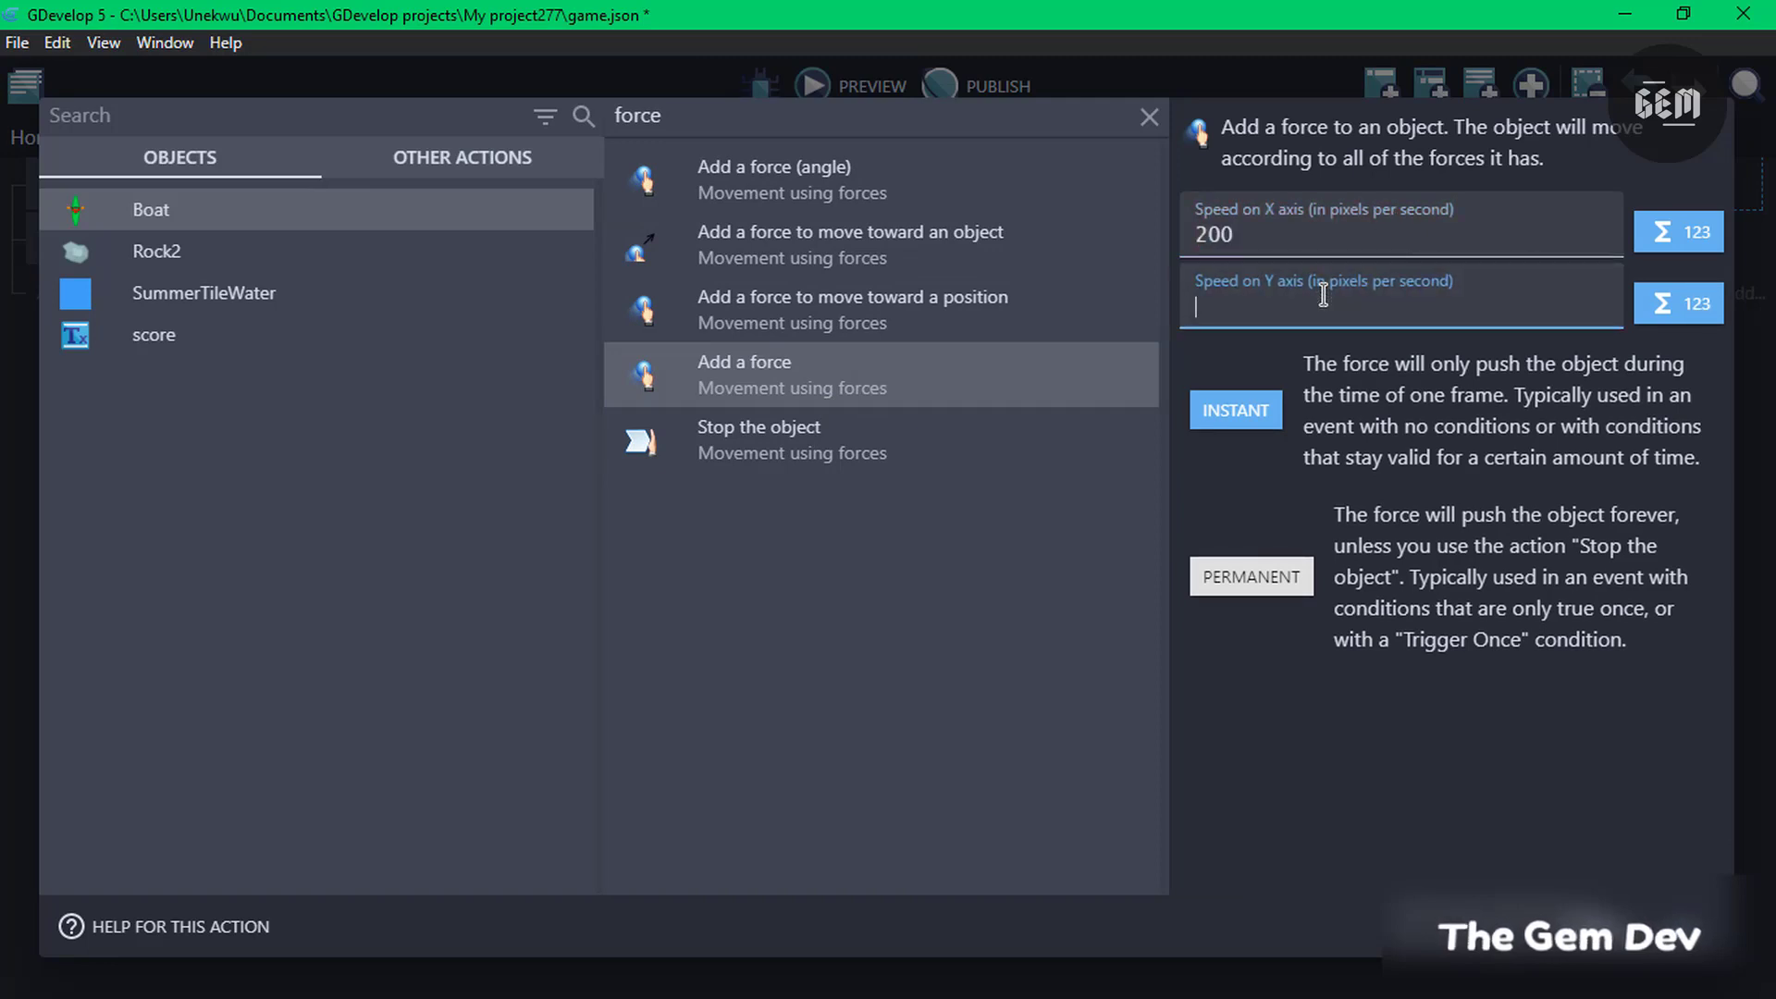
{"action": "type", "text": "0"}
{"action": "left_click", "coordinate": [1665, 926]}
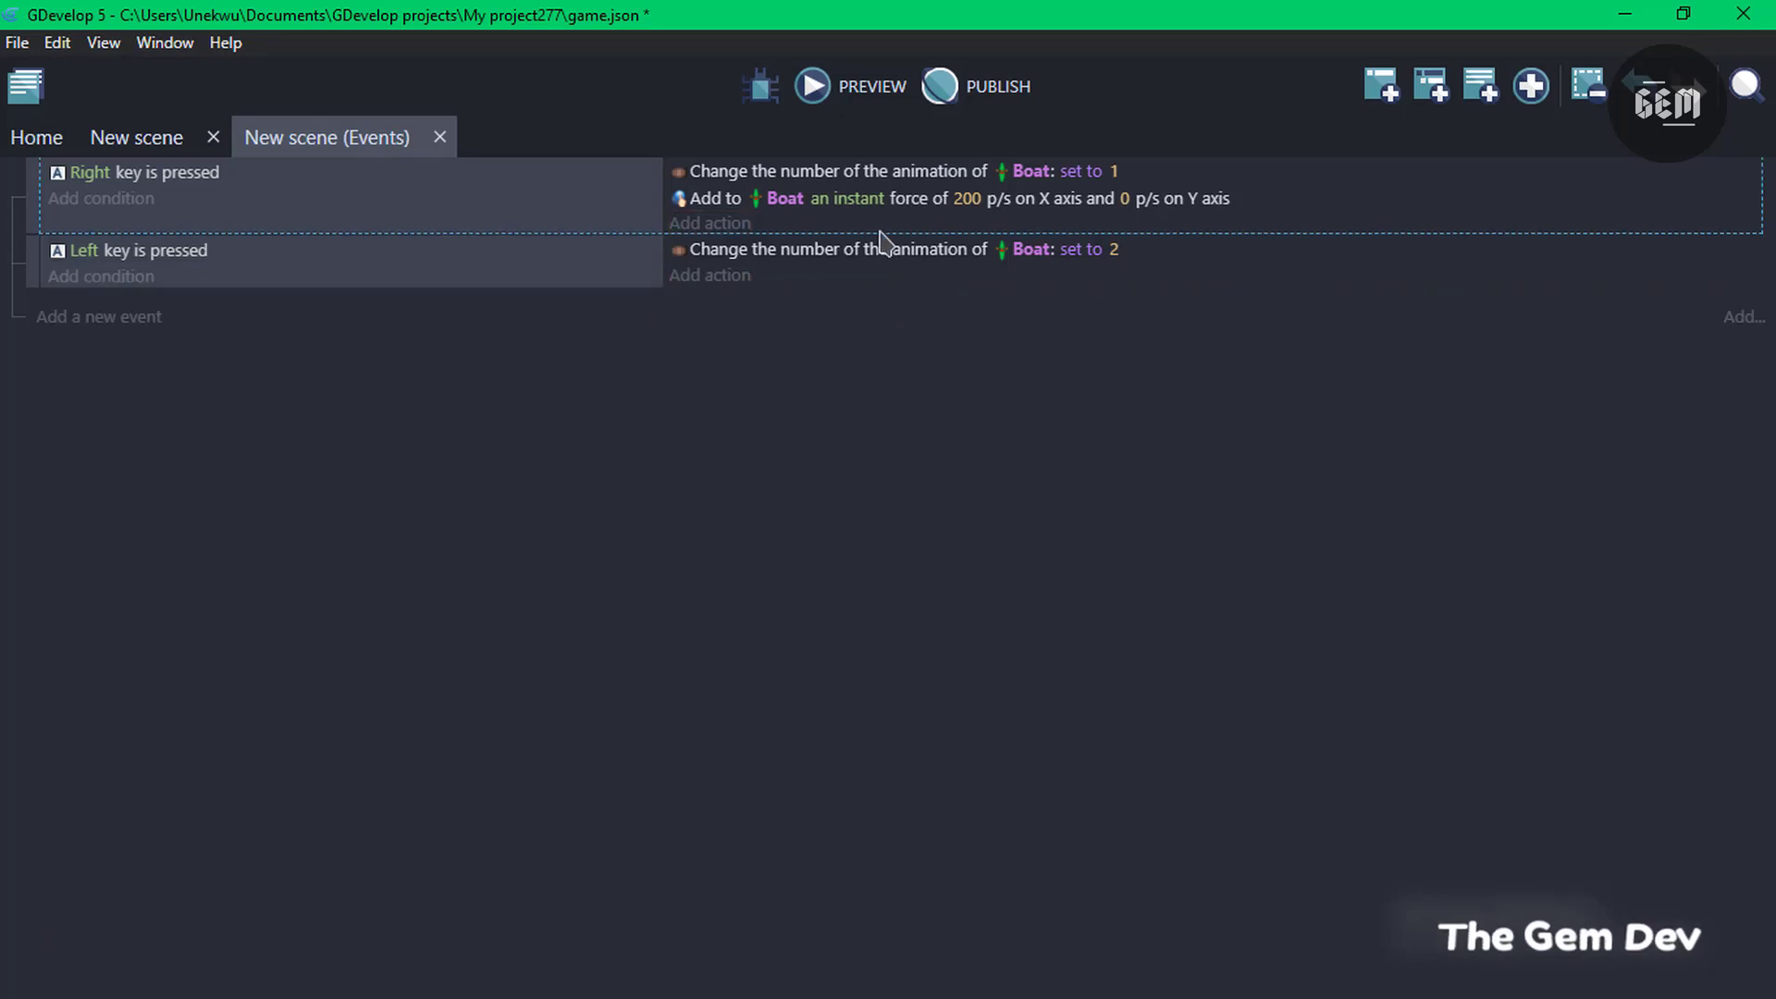
Add a Boat Add a force action to the Left-key event with -200 p/s on X and 0 on Y.
{"action": "left_click", "coordinate": [709, 276]}
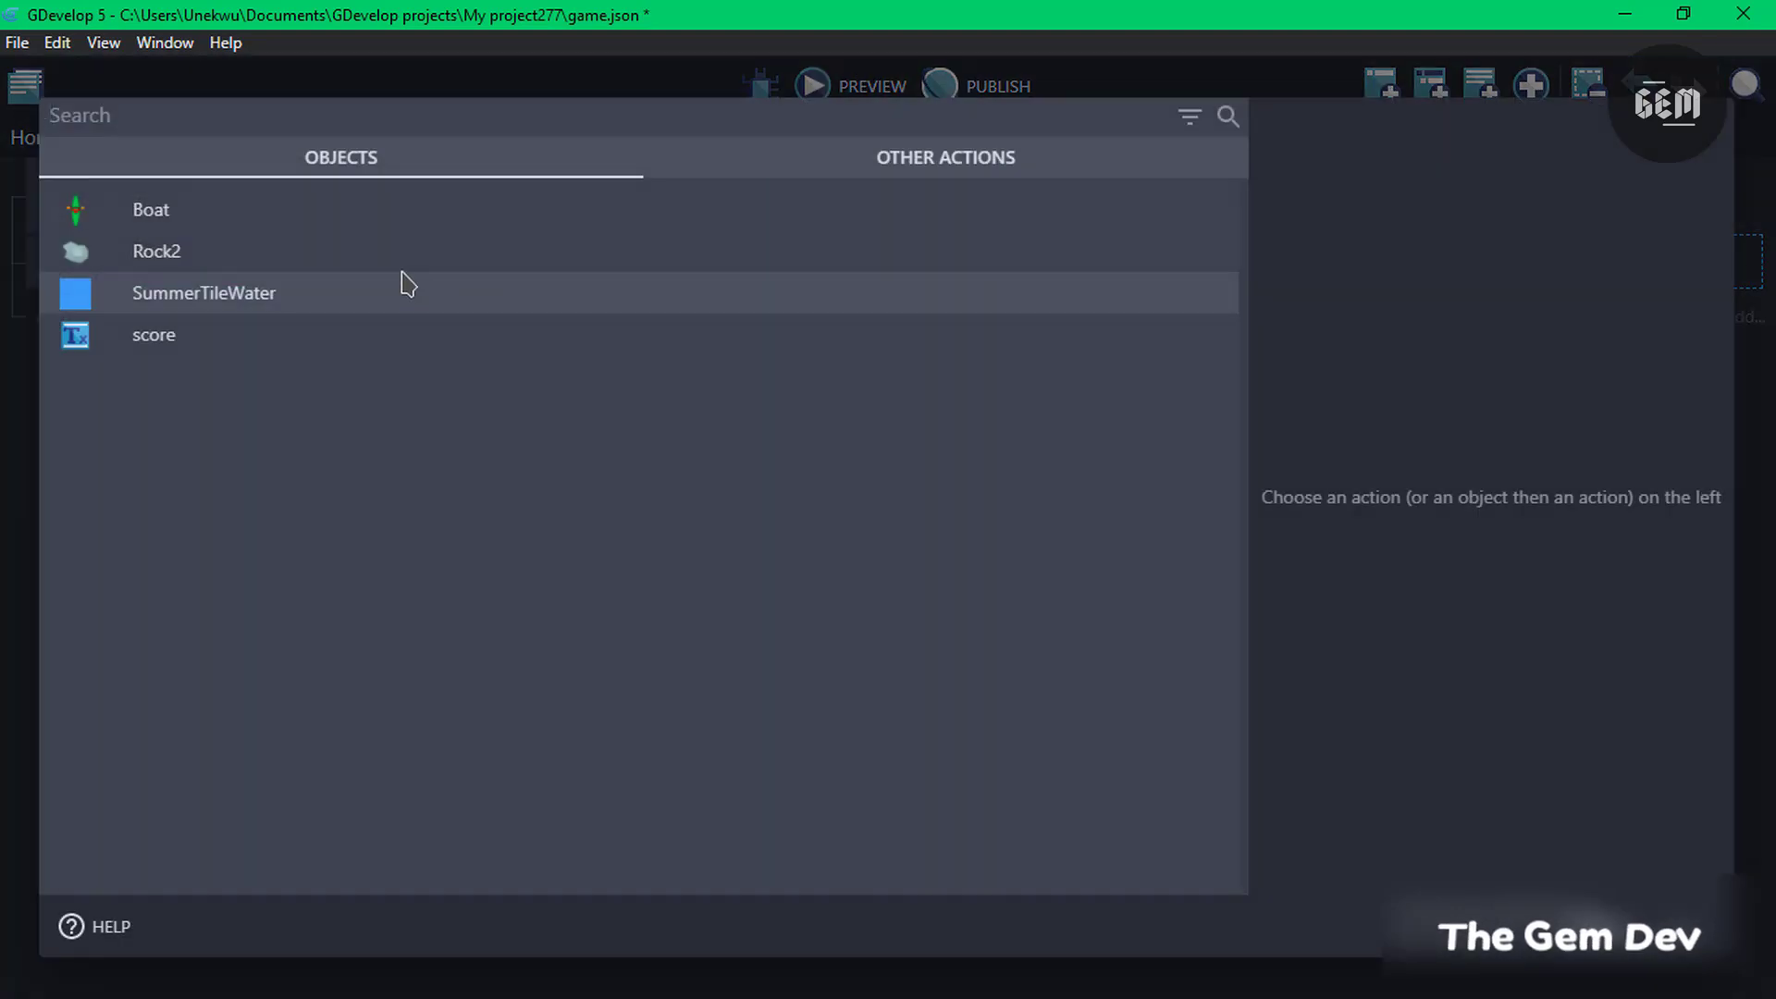
{"action": "type", "text": "force"}
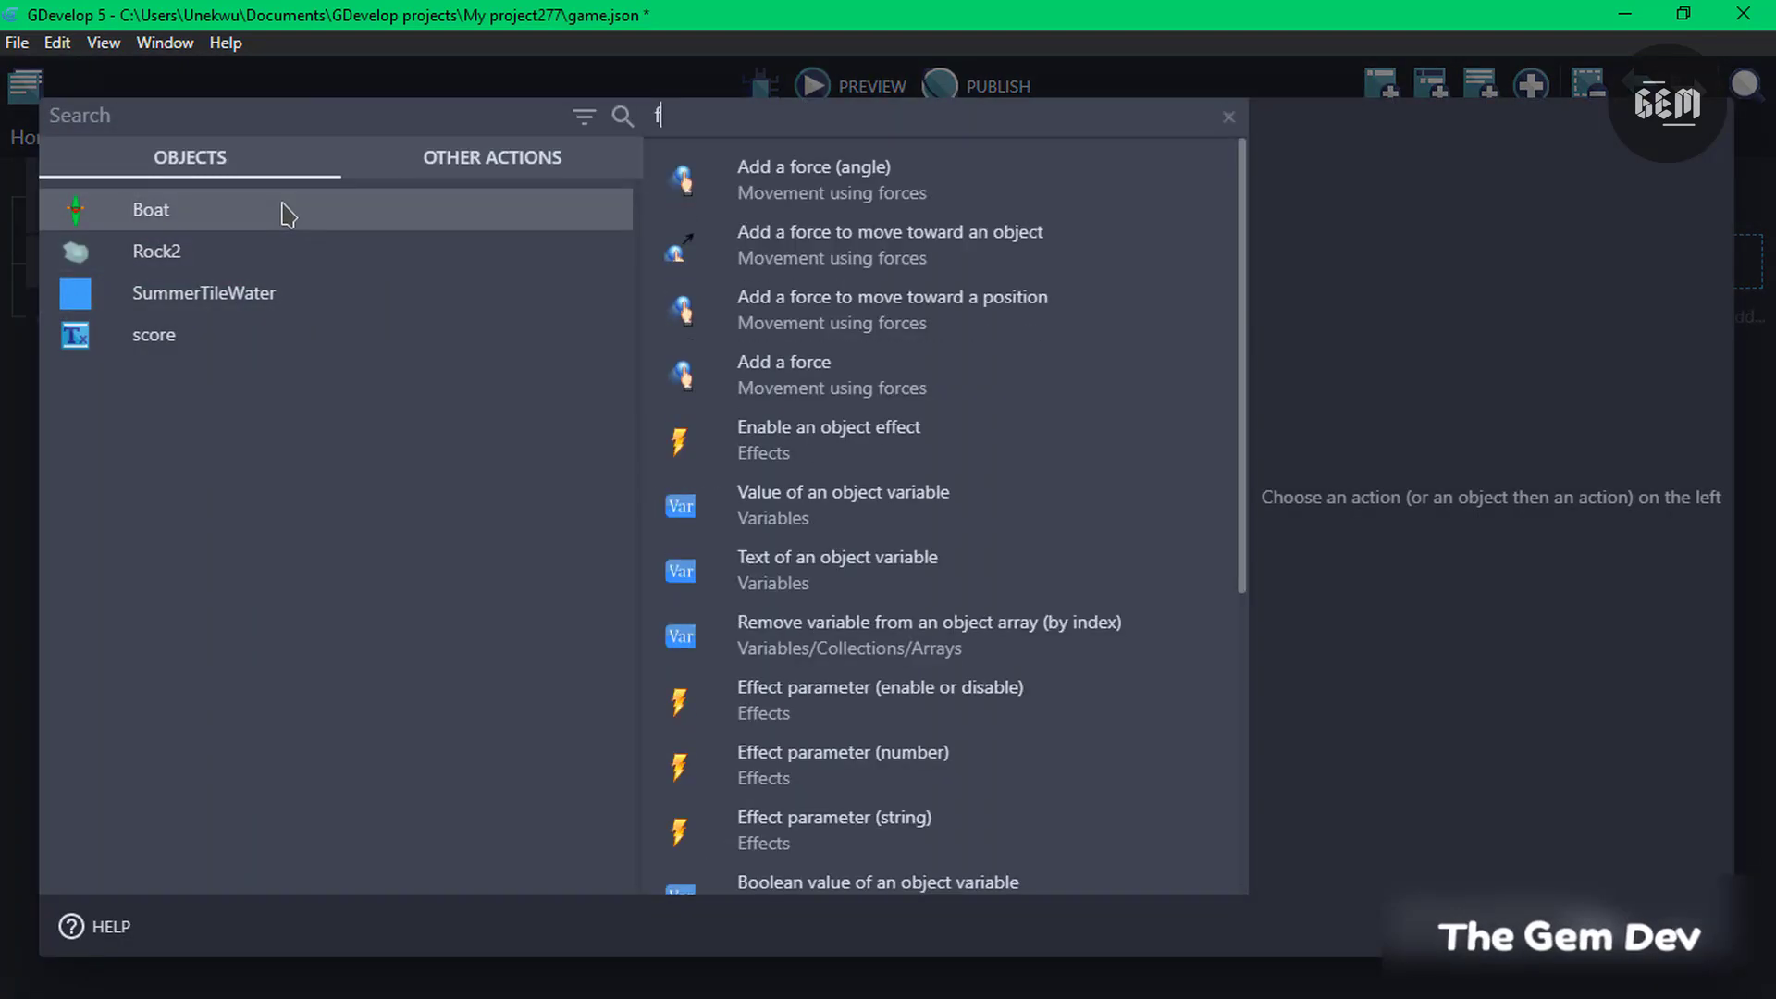
{"action": "left_click", "coordinate": [740, 370]}
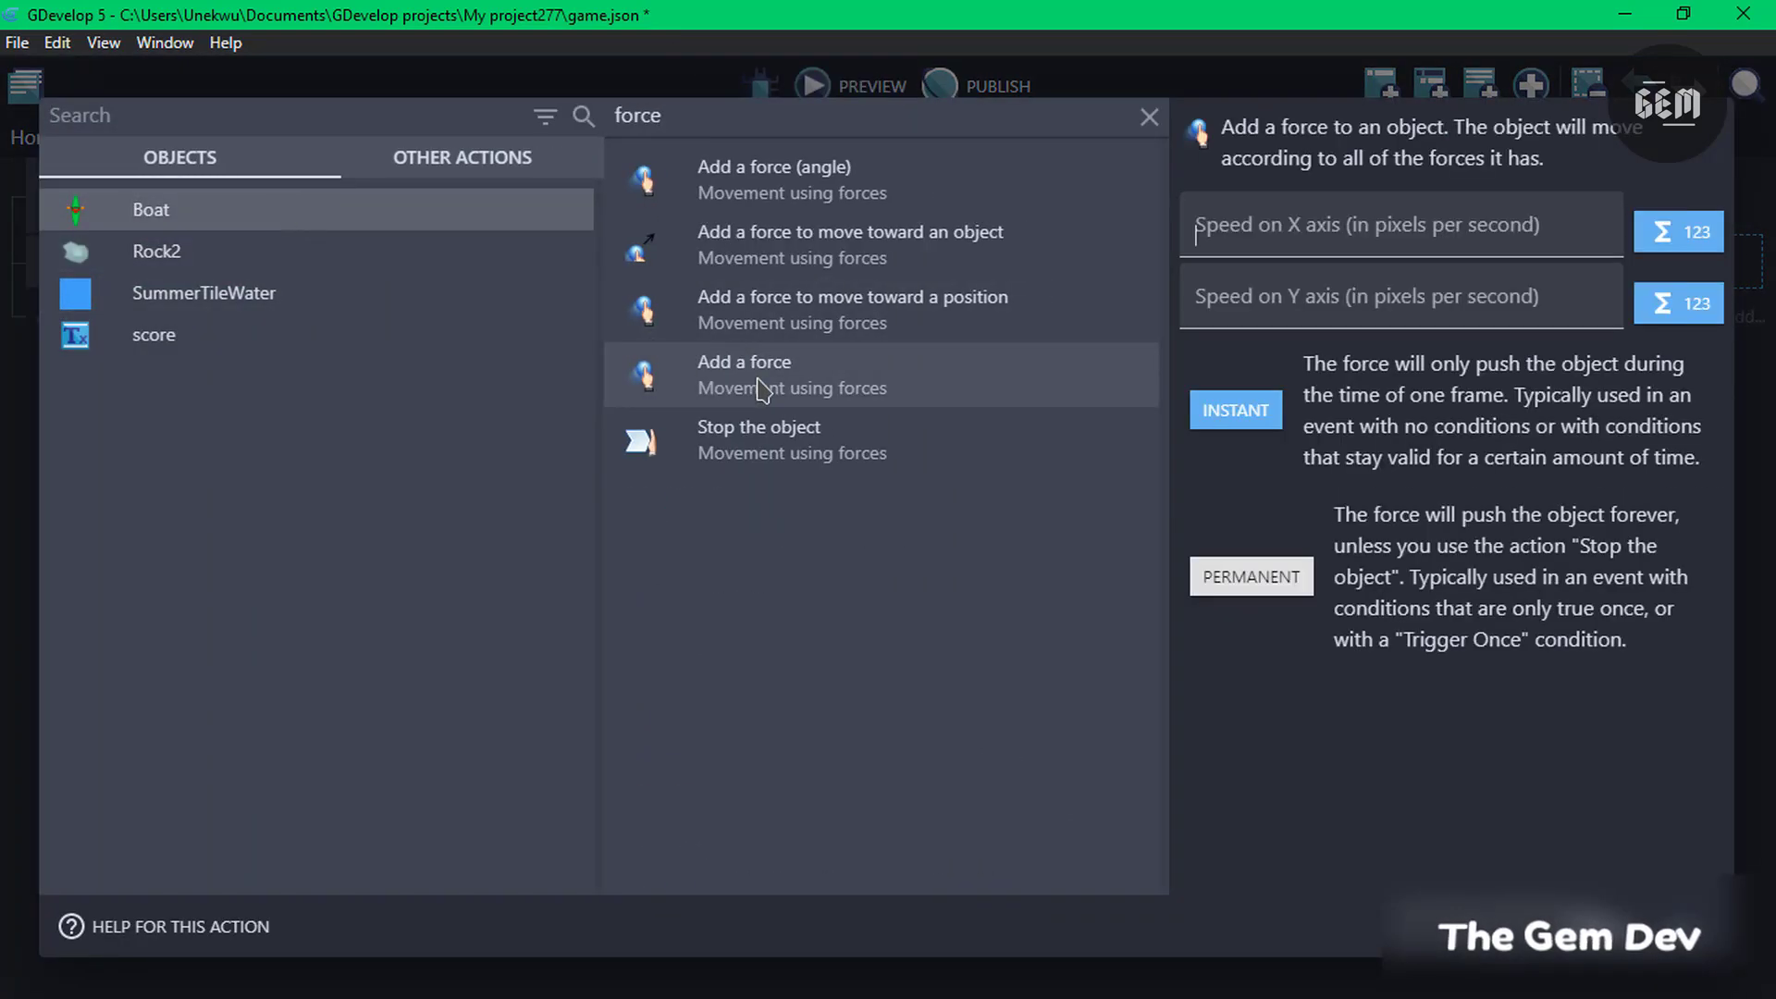
{"action": "left_click", "coordinate": [1354, 231]}
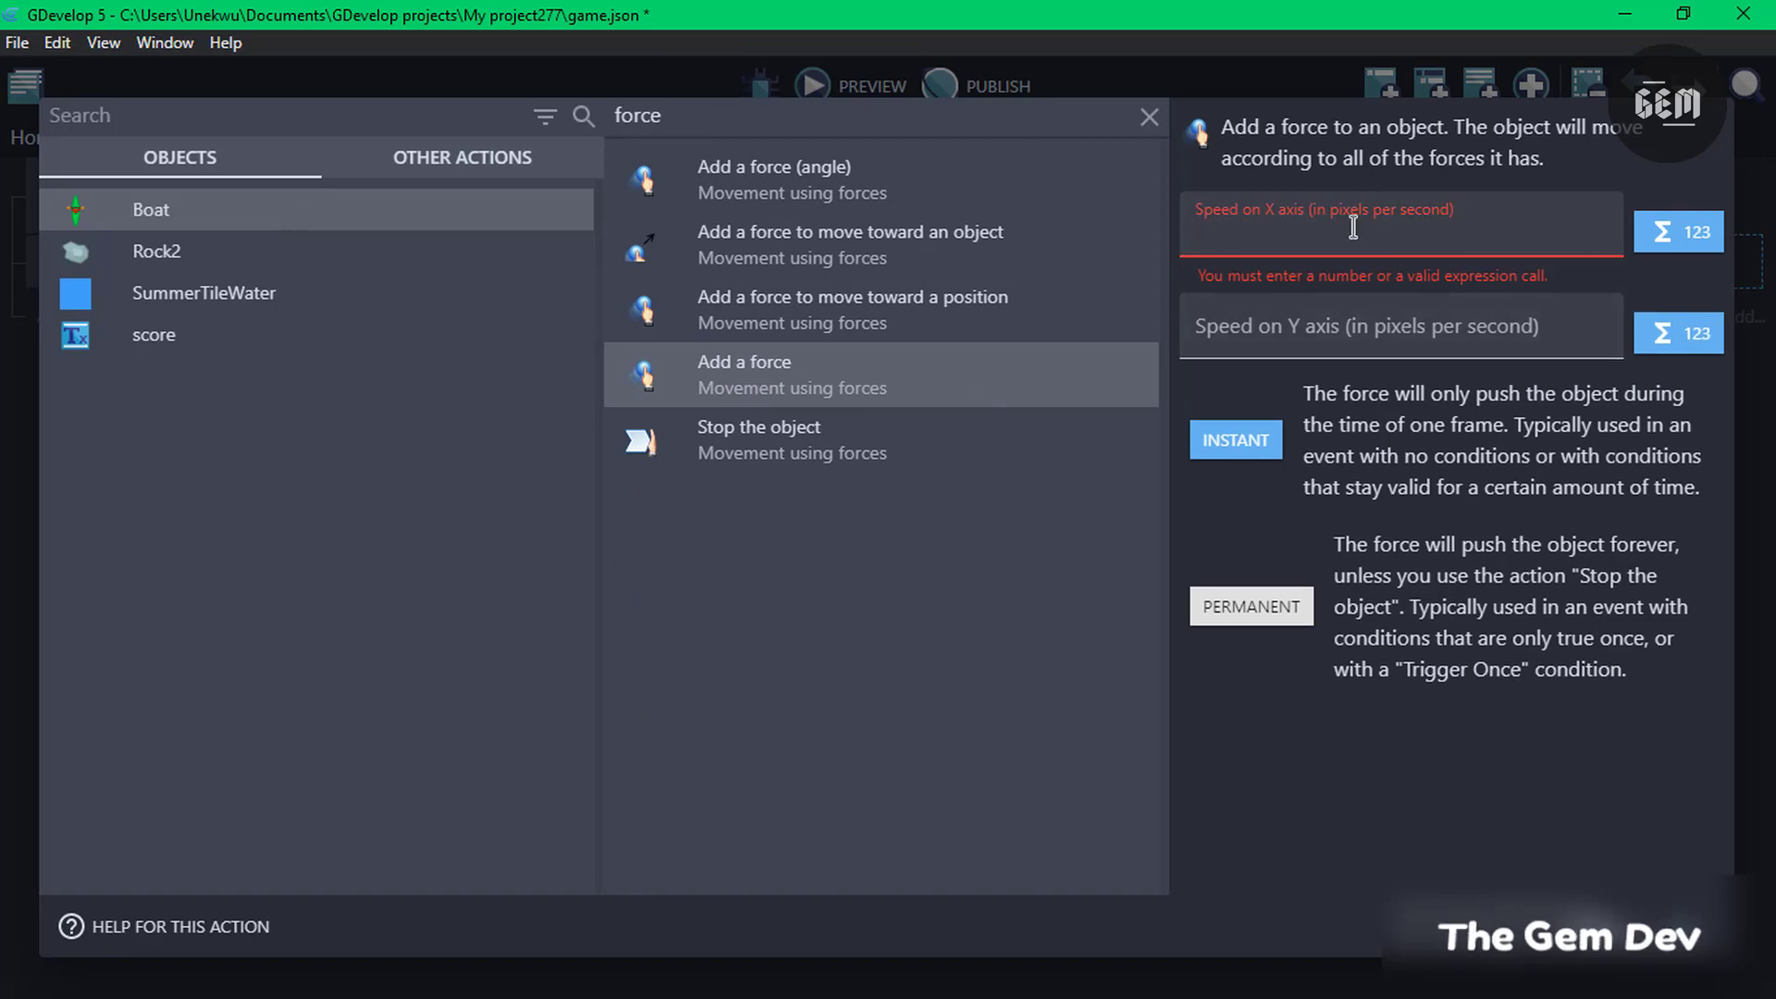
{"action": "type", "text": "-200"}
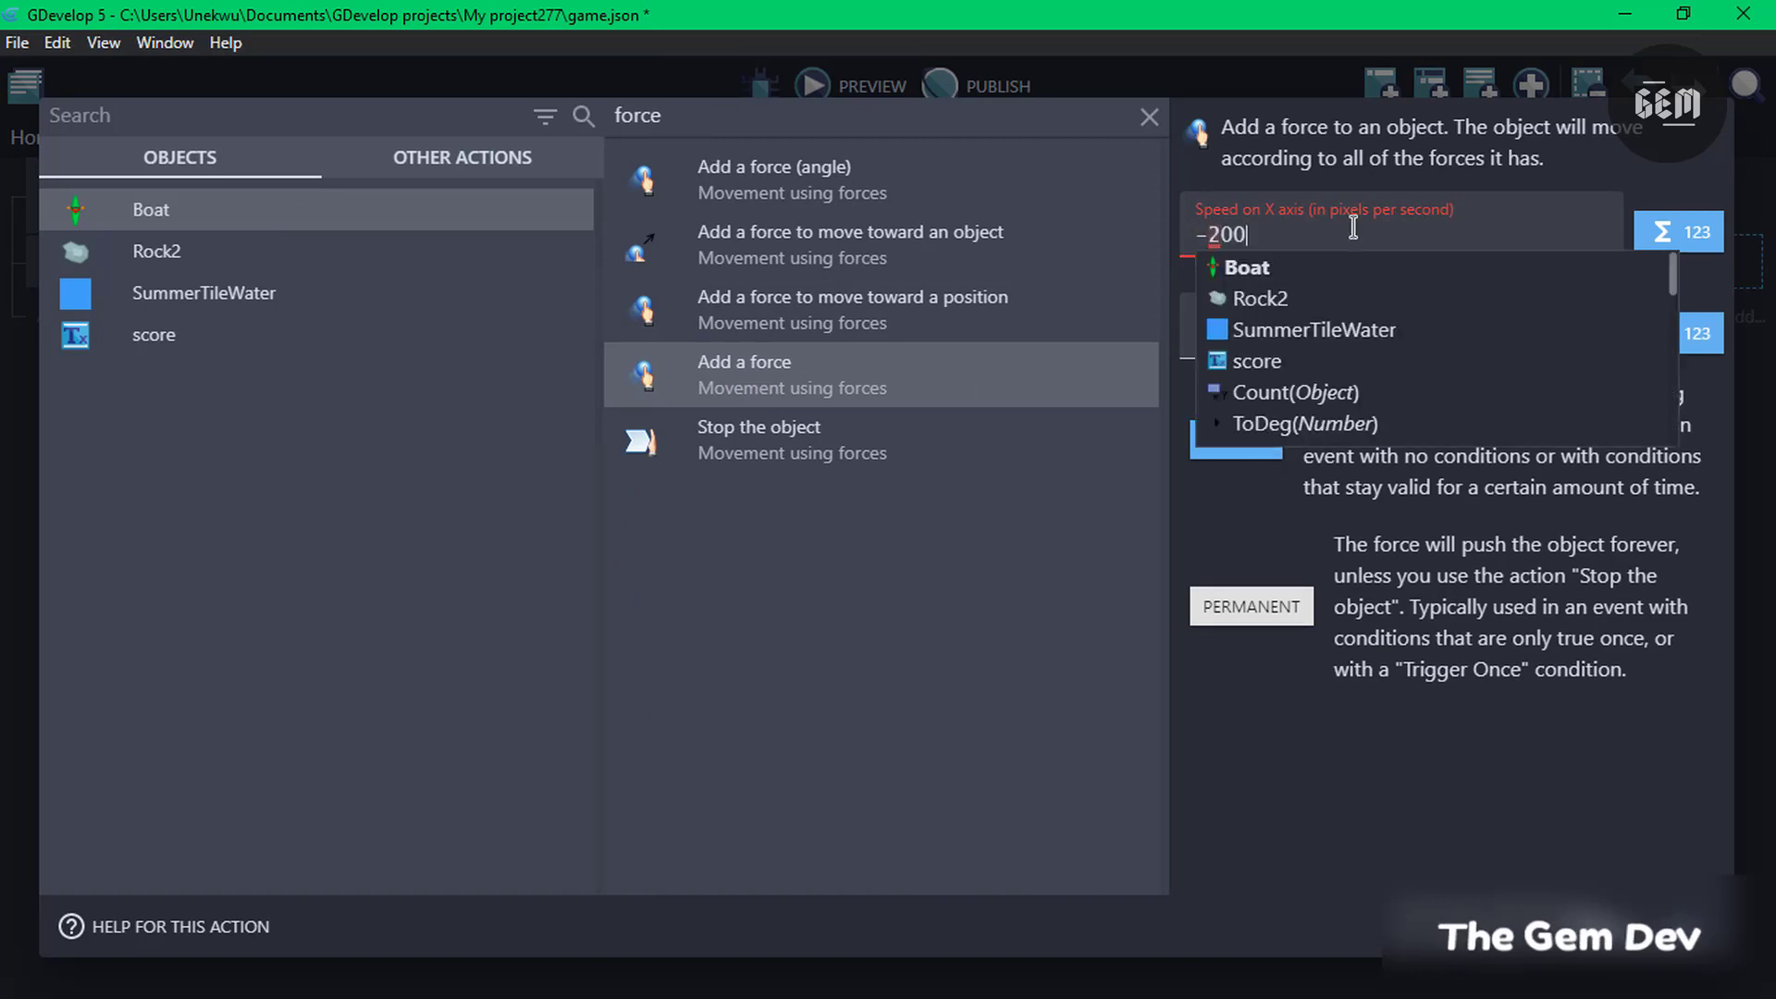
{"action": "left_click", "coordinate": [1334, 310]}
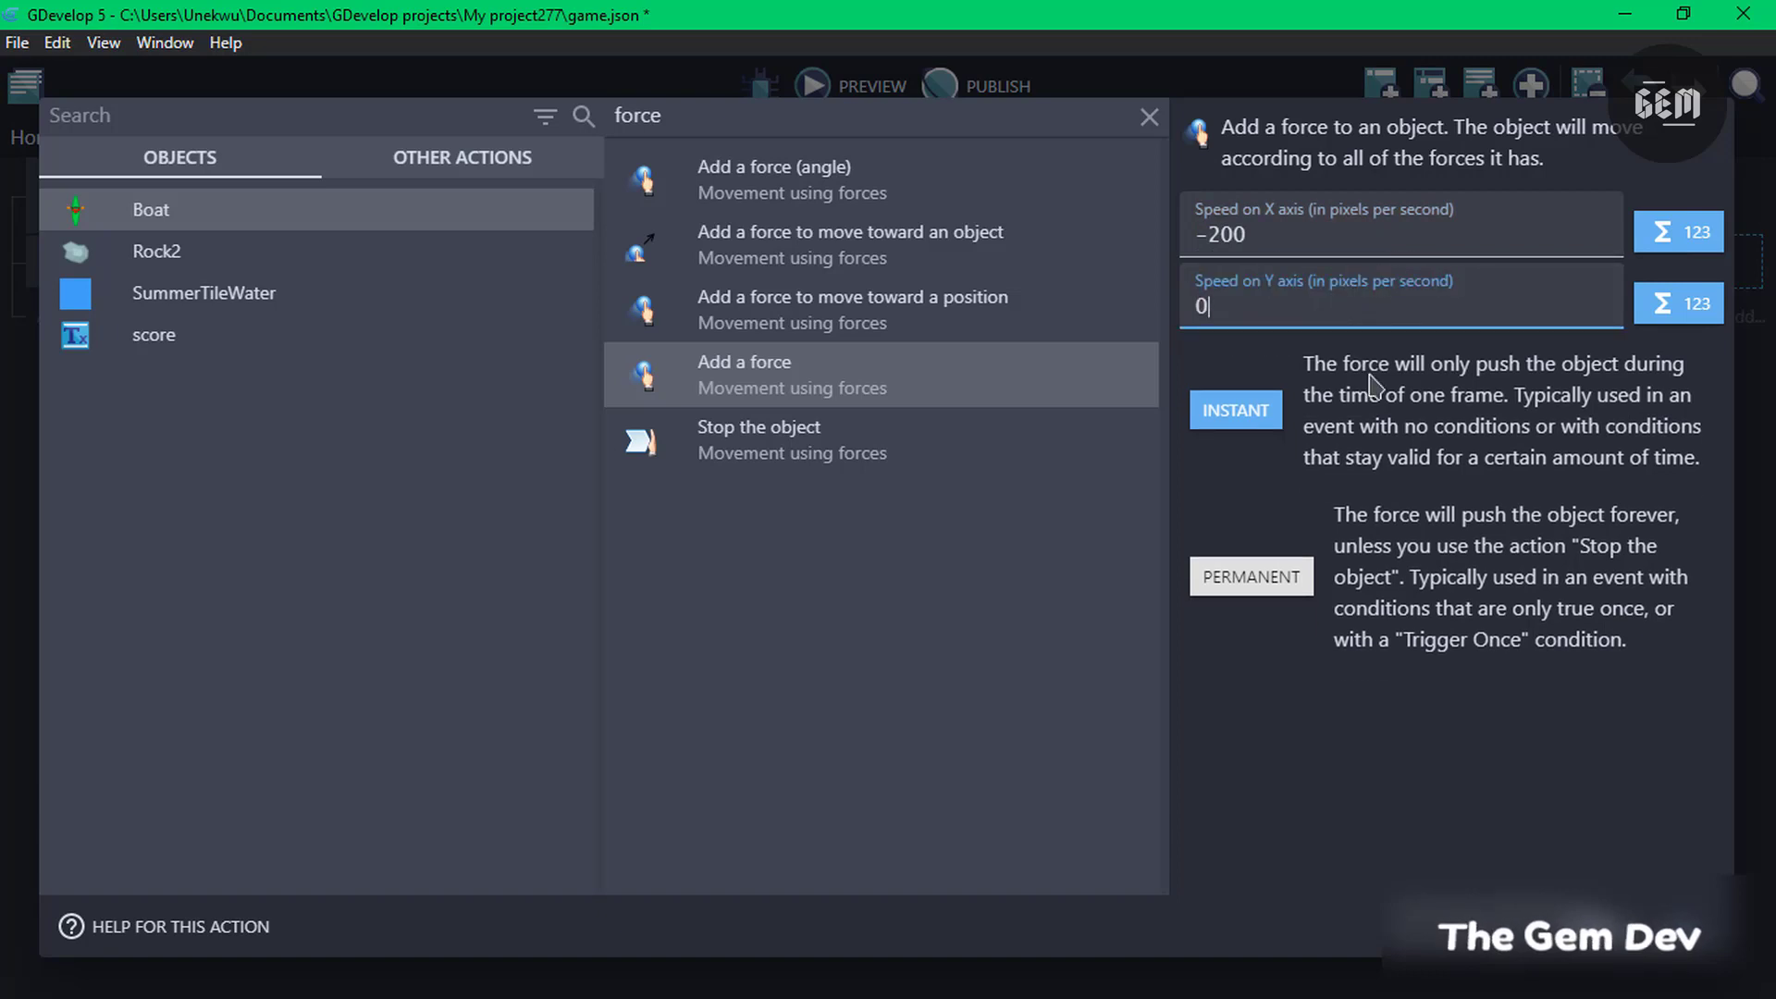
{"action": "key", "text": "Return"}
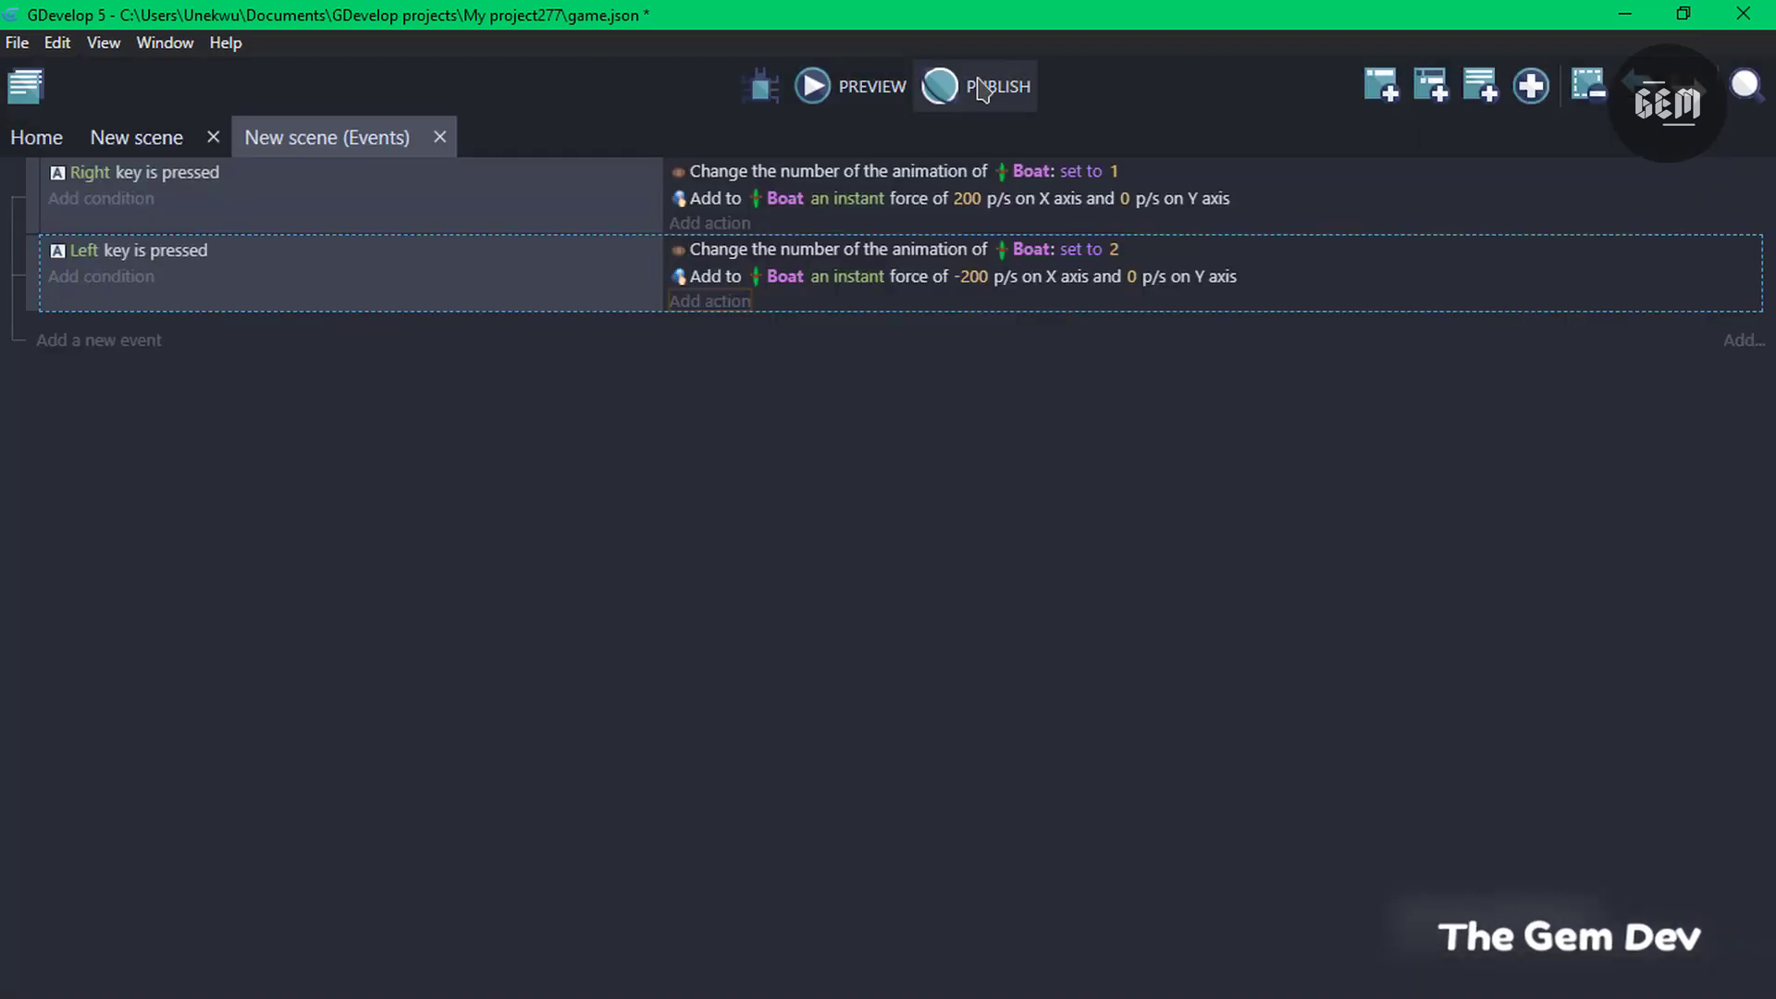
{"action": "left_click", "coordinate": [844, 108]}
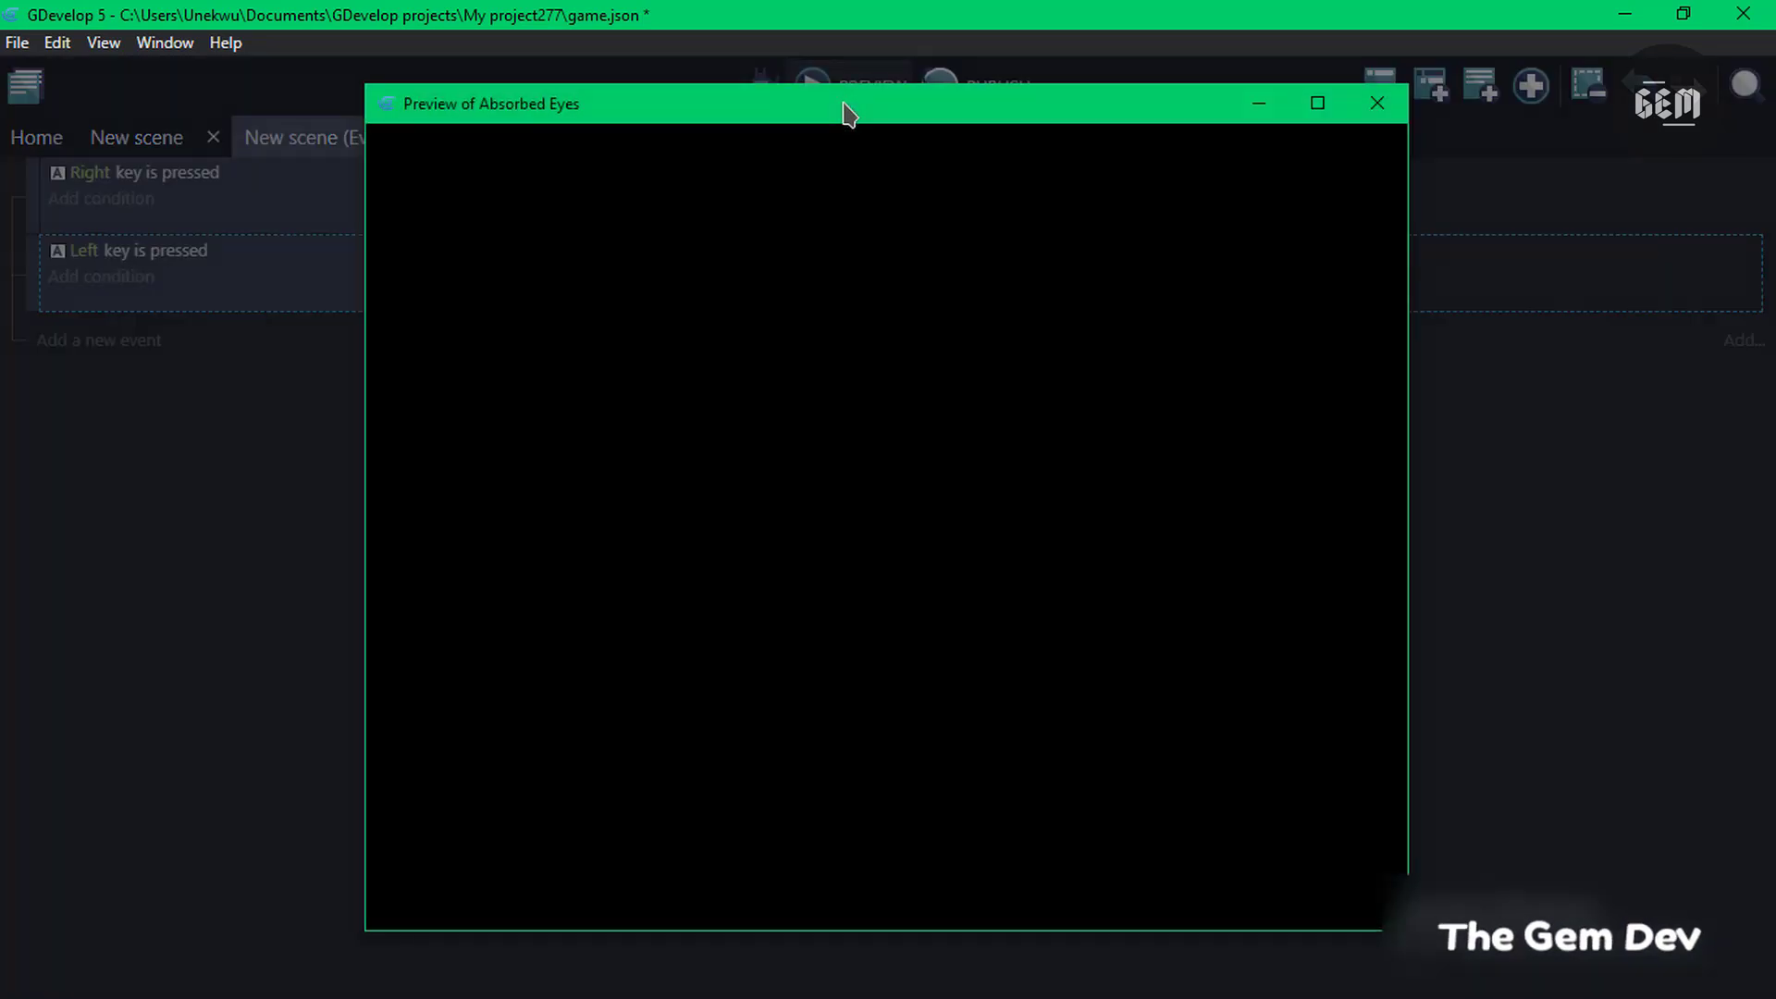
{"action": "key", "text": "Right"}
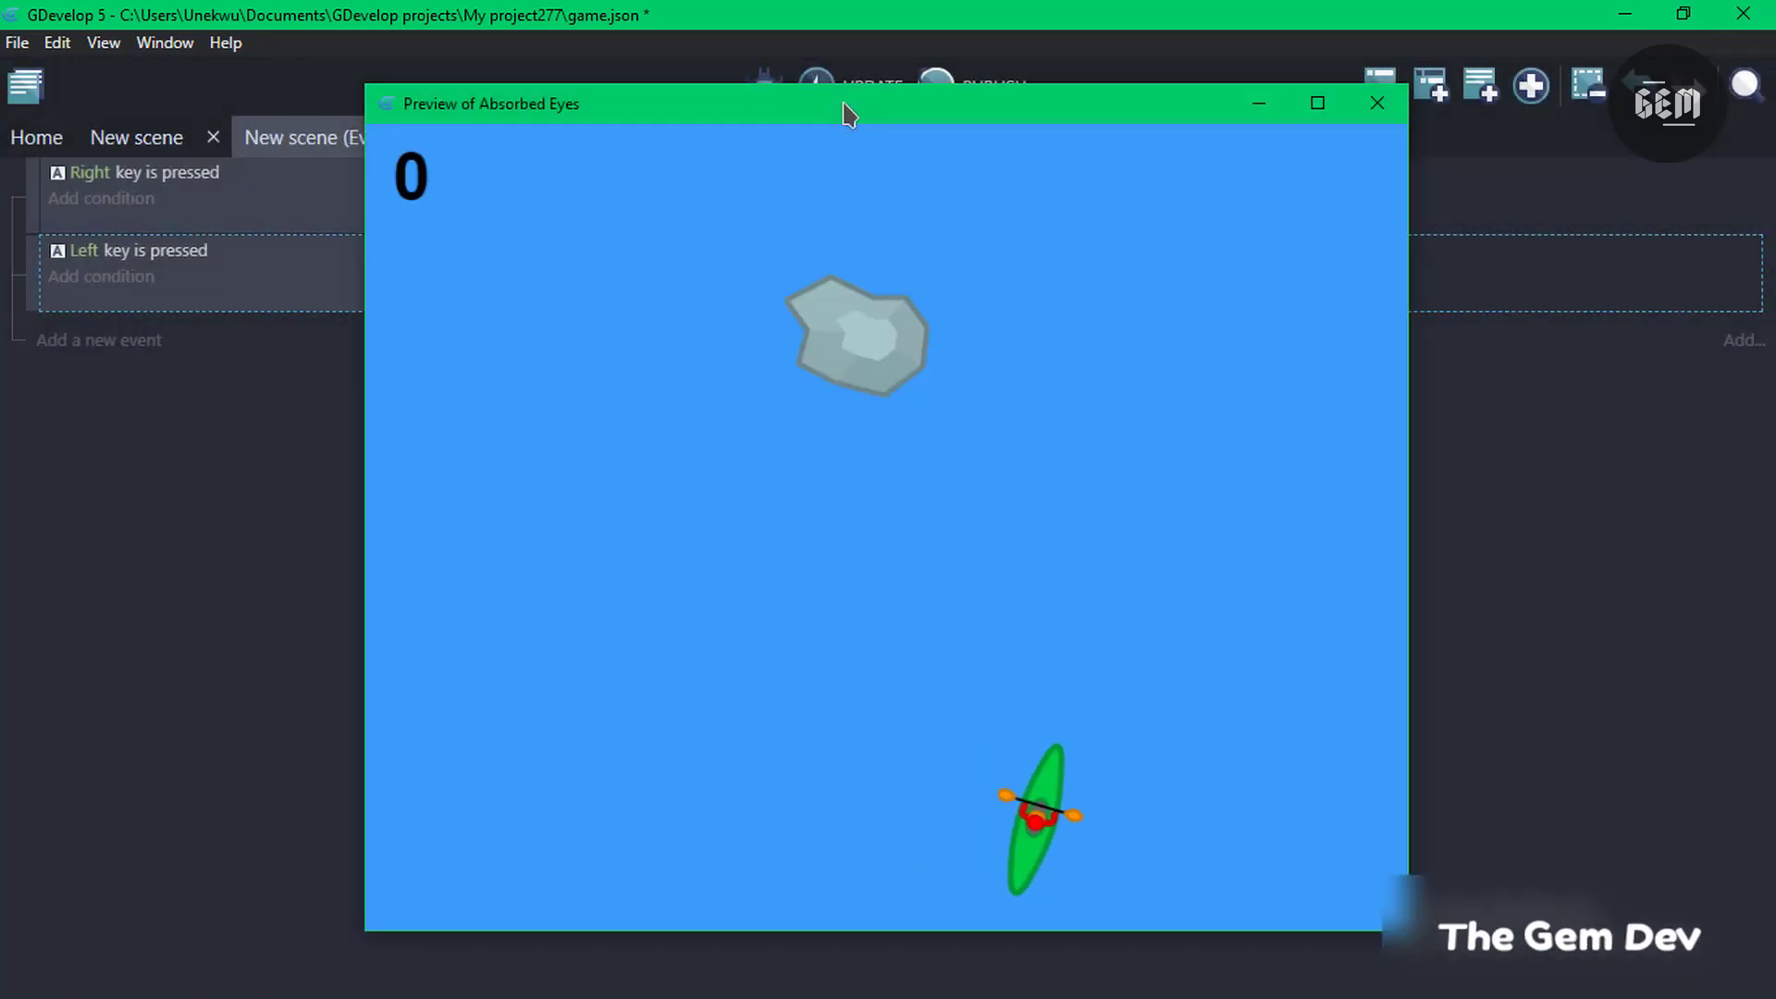
{"action": "key", "text": "Left"}
{"action": "key", "text": "Right"}
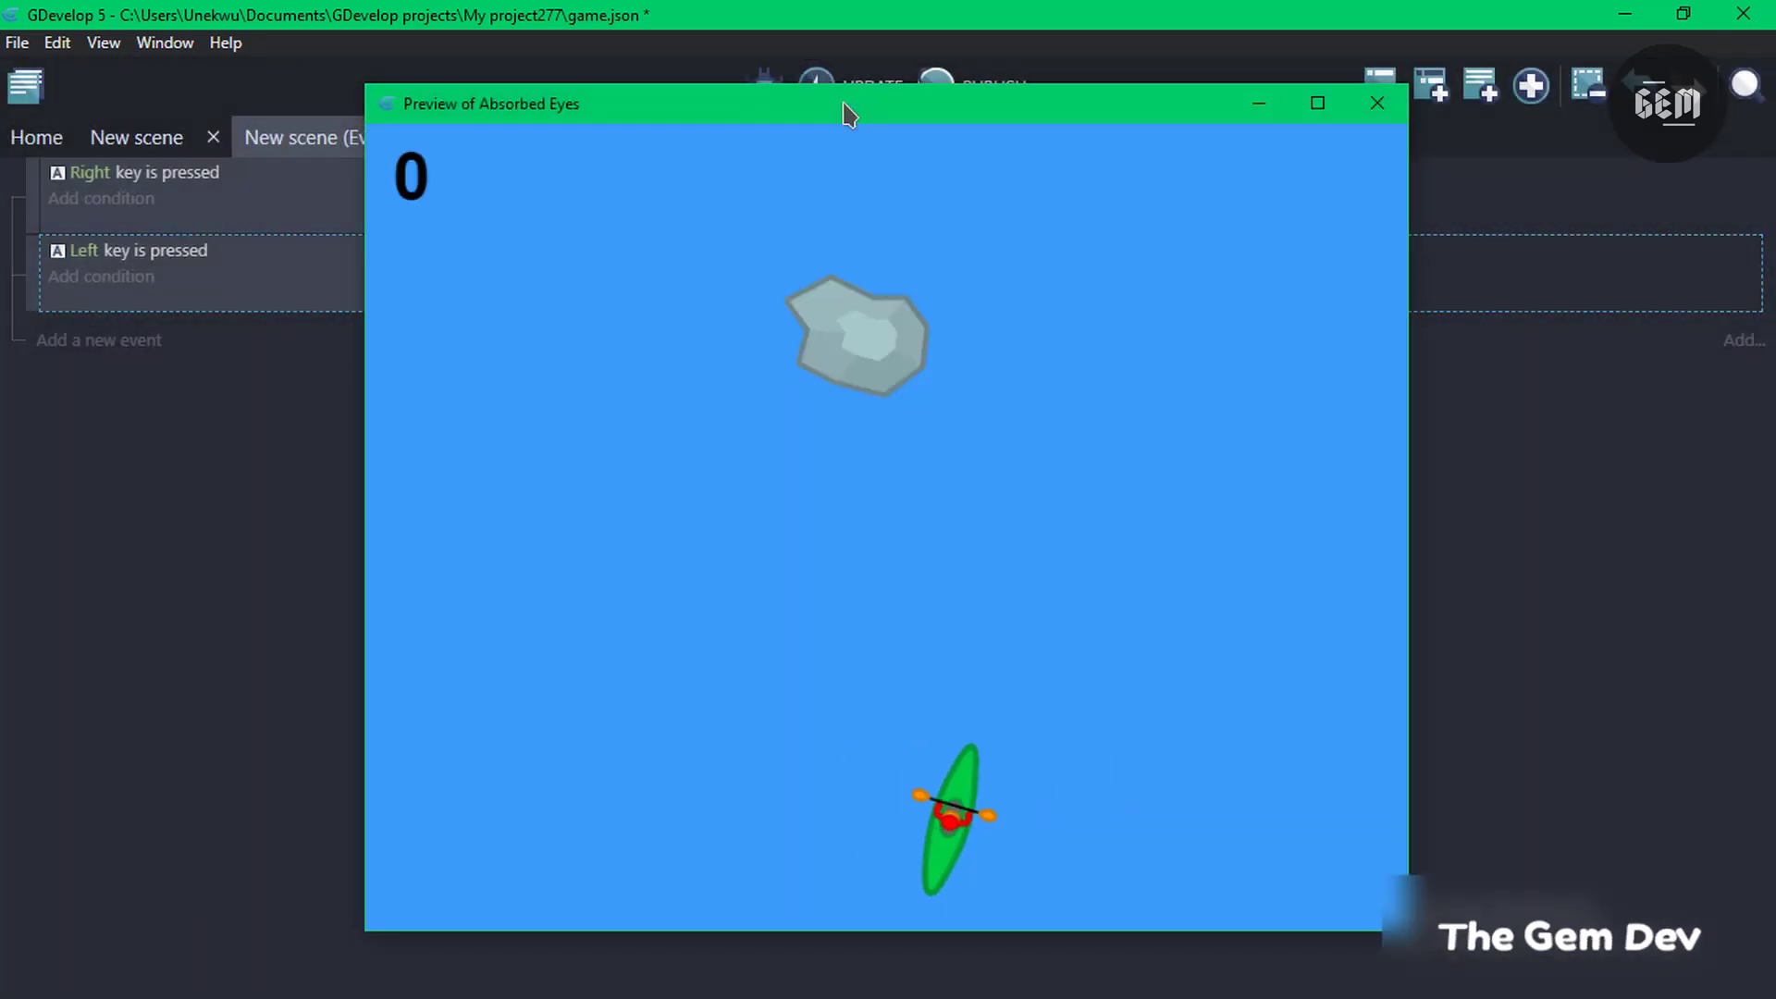
{"action": "key", "text": "Left"}
{"action": "key", "text": "Right"}
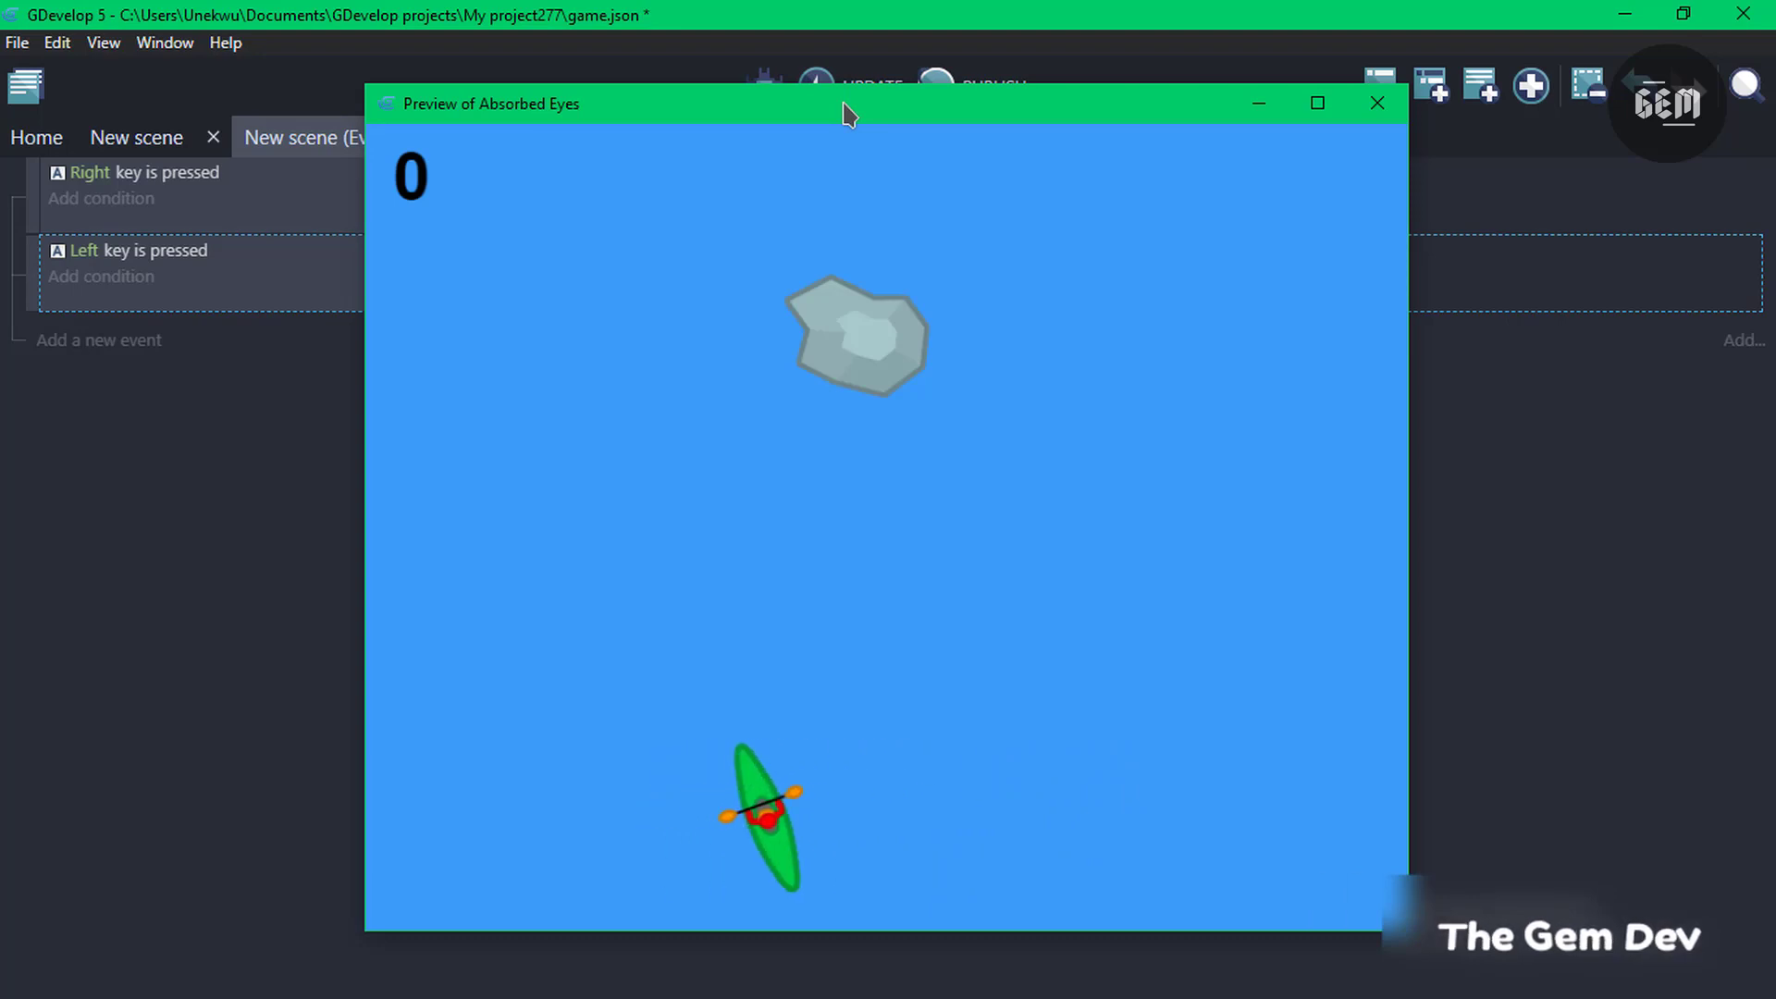
{"action": "key", "text": "Right"}
{"action": "key", "text": "Left"}
{"action": "key", "text": "Left"}
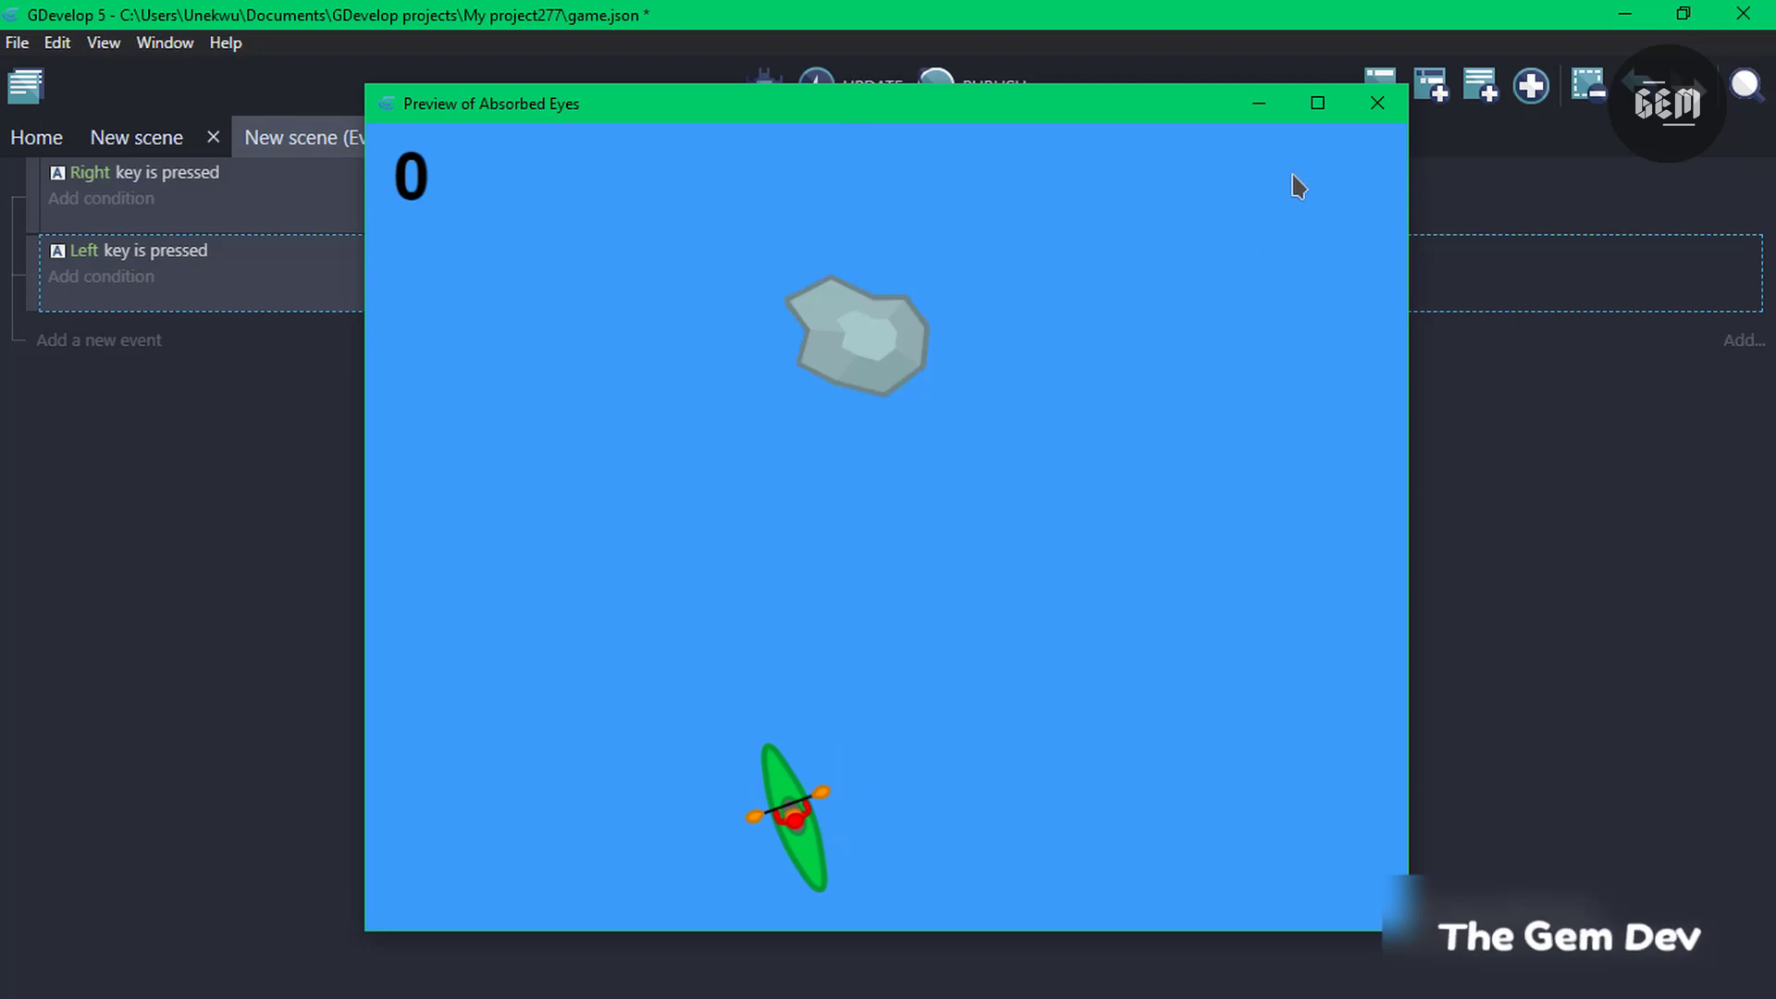
{"action": "left_click", "coordinate": [1377, 102]}
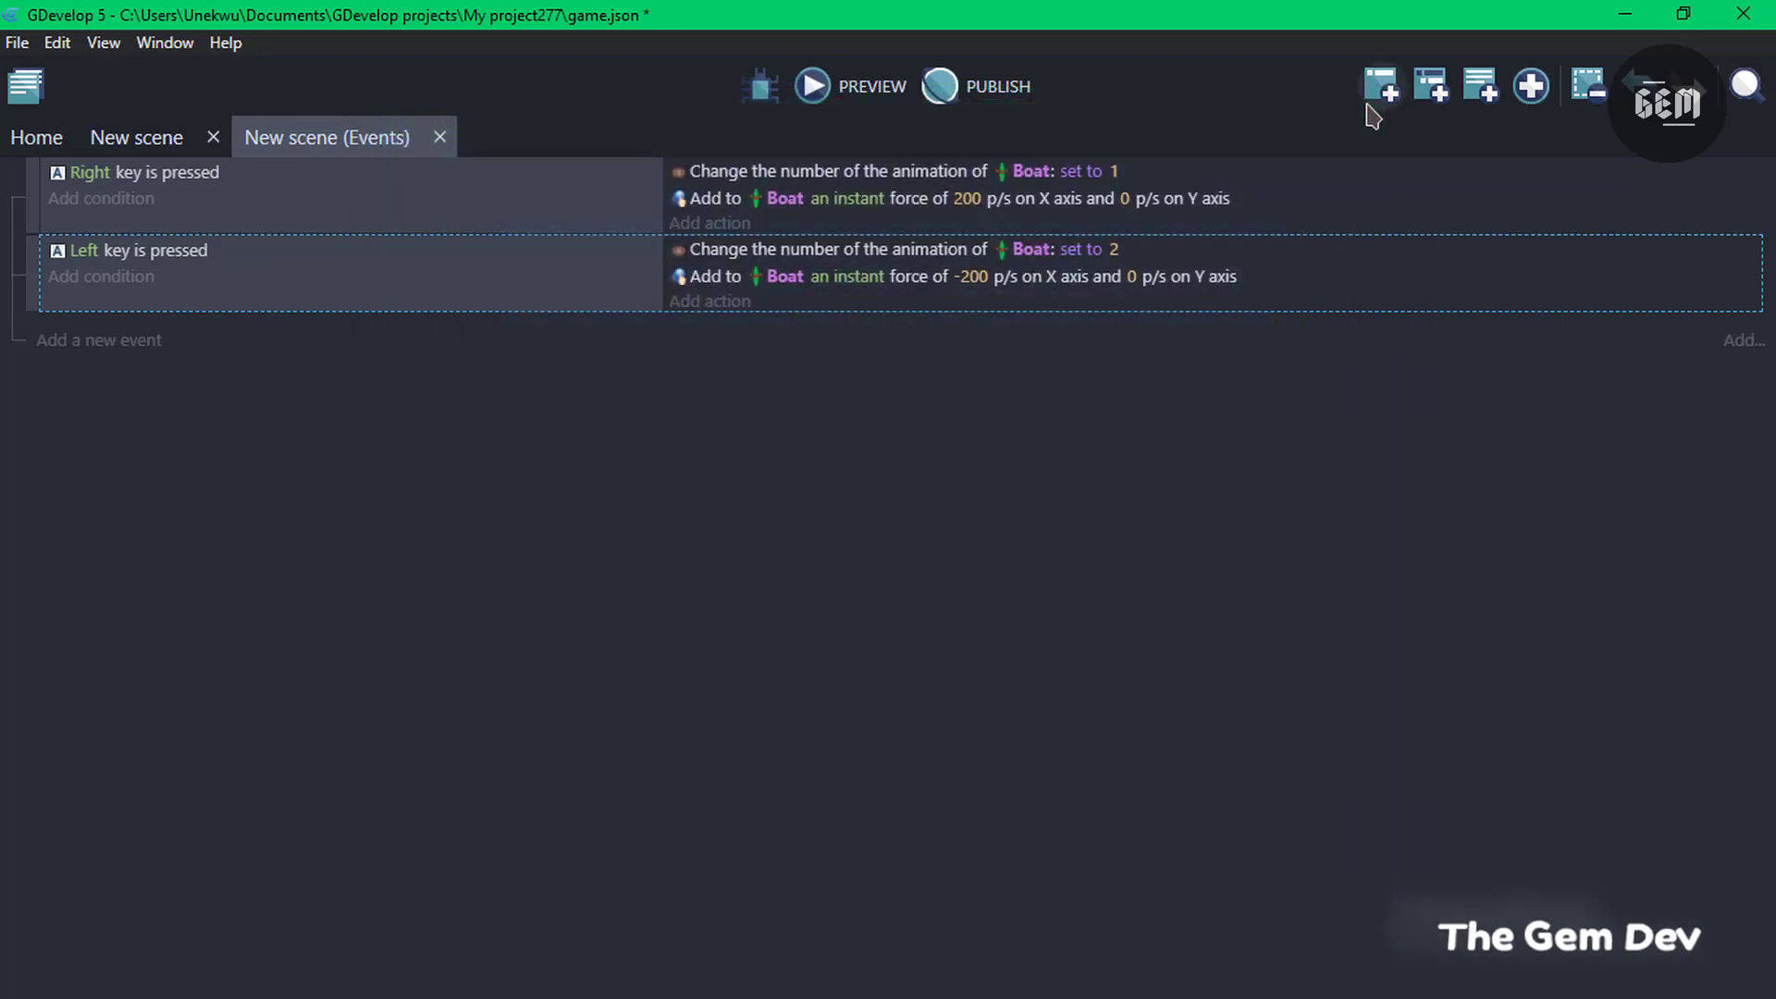
Add a third event holding copies of the Left and Right key pressed conditions.
{"action": "left_click", "coordinate": [148, 344]}
{"action": "left_click", "coordinate": [170, 262]}
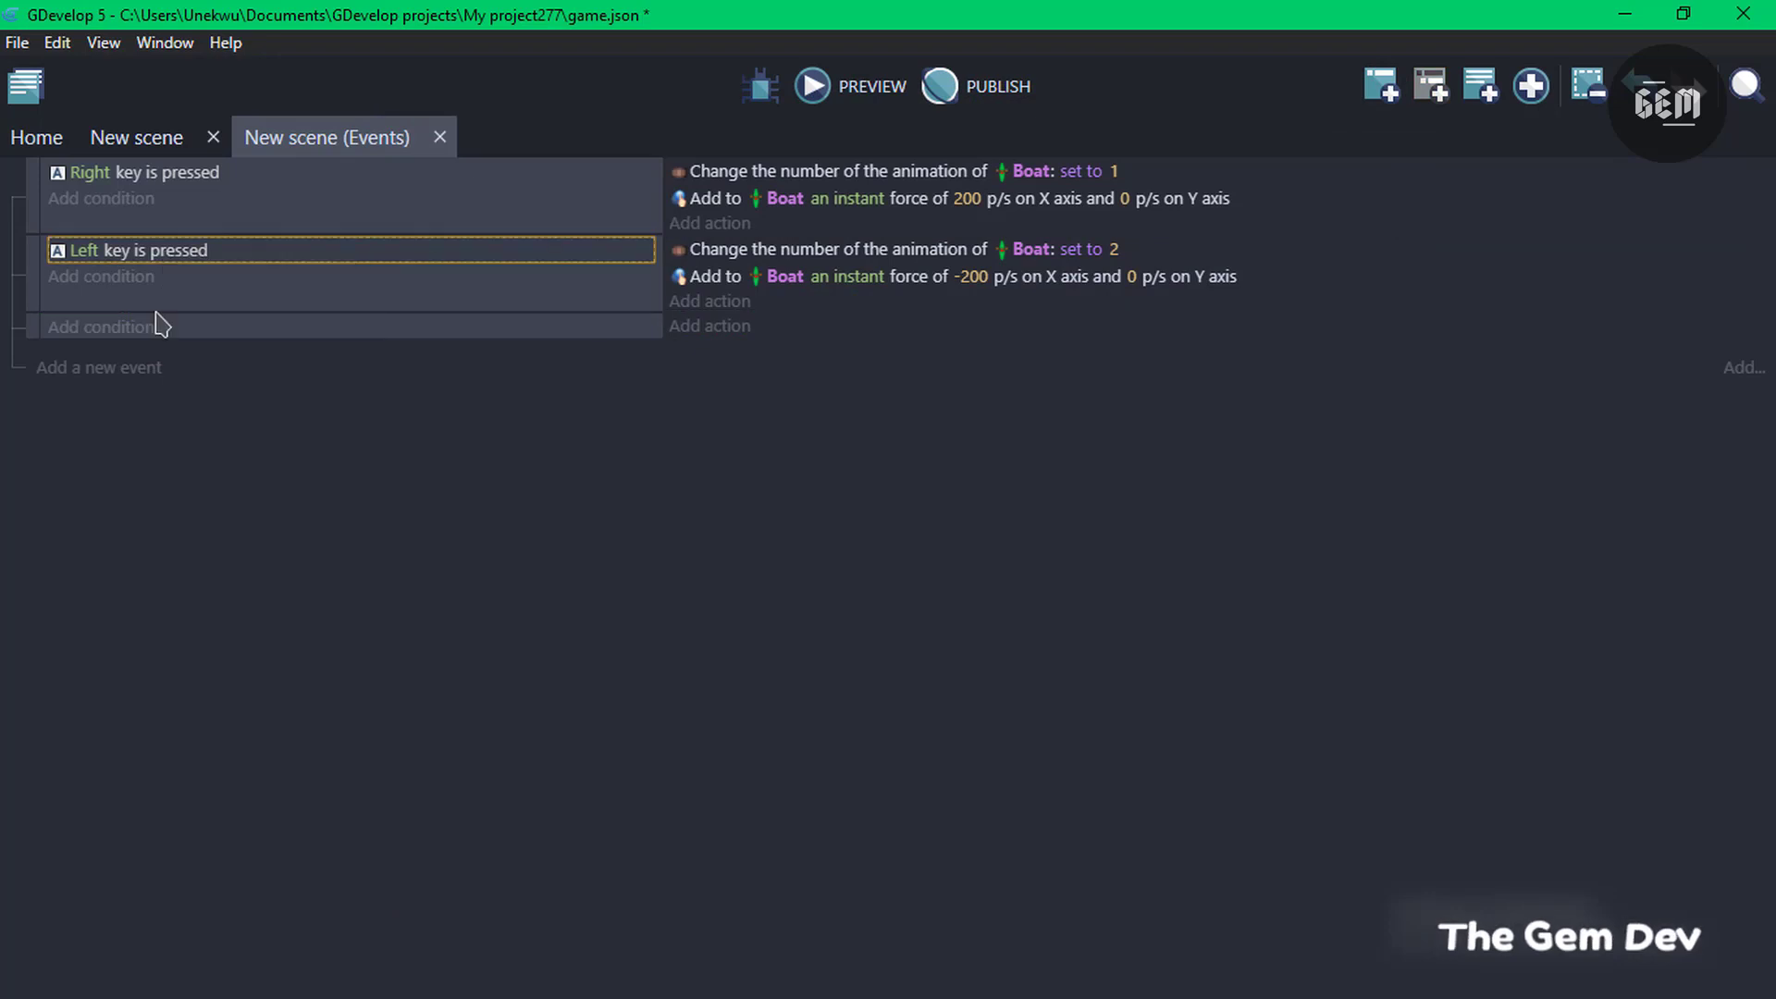
{"action": "left_click", "coordinate": [189, 330]}
{"action": "left_click", "coordinate": [163, 183]}
{"action": "right_click", "coordinate": [165, 193]}
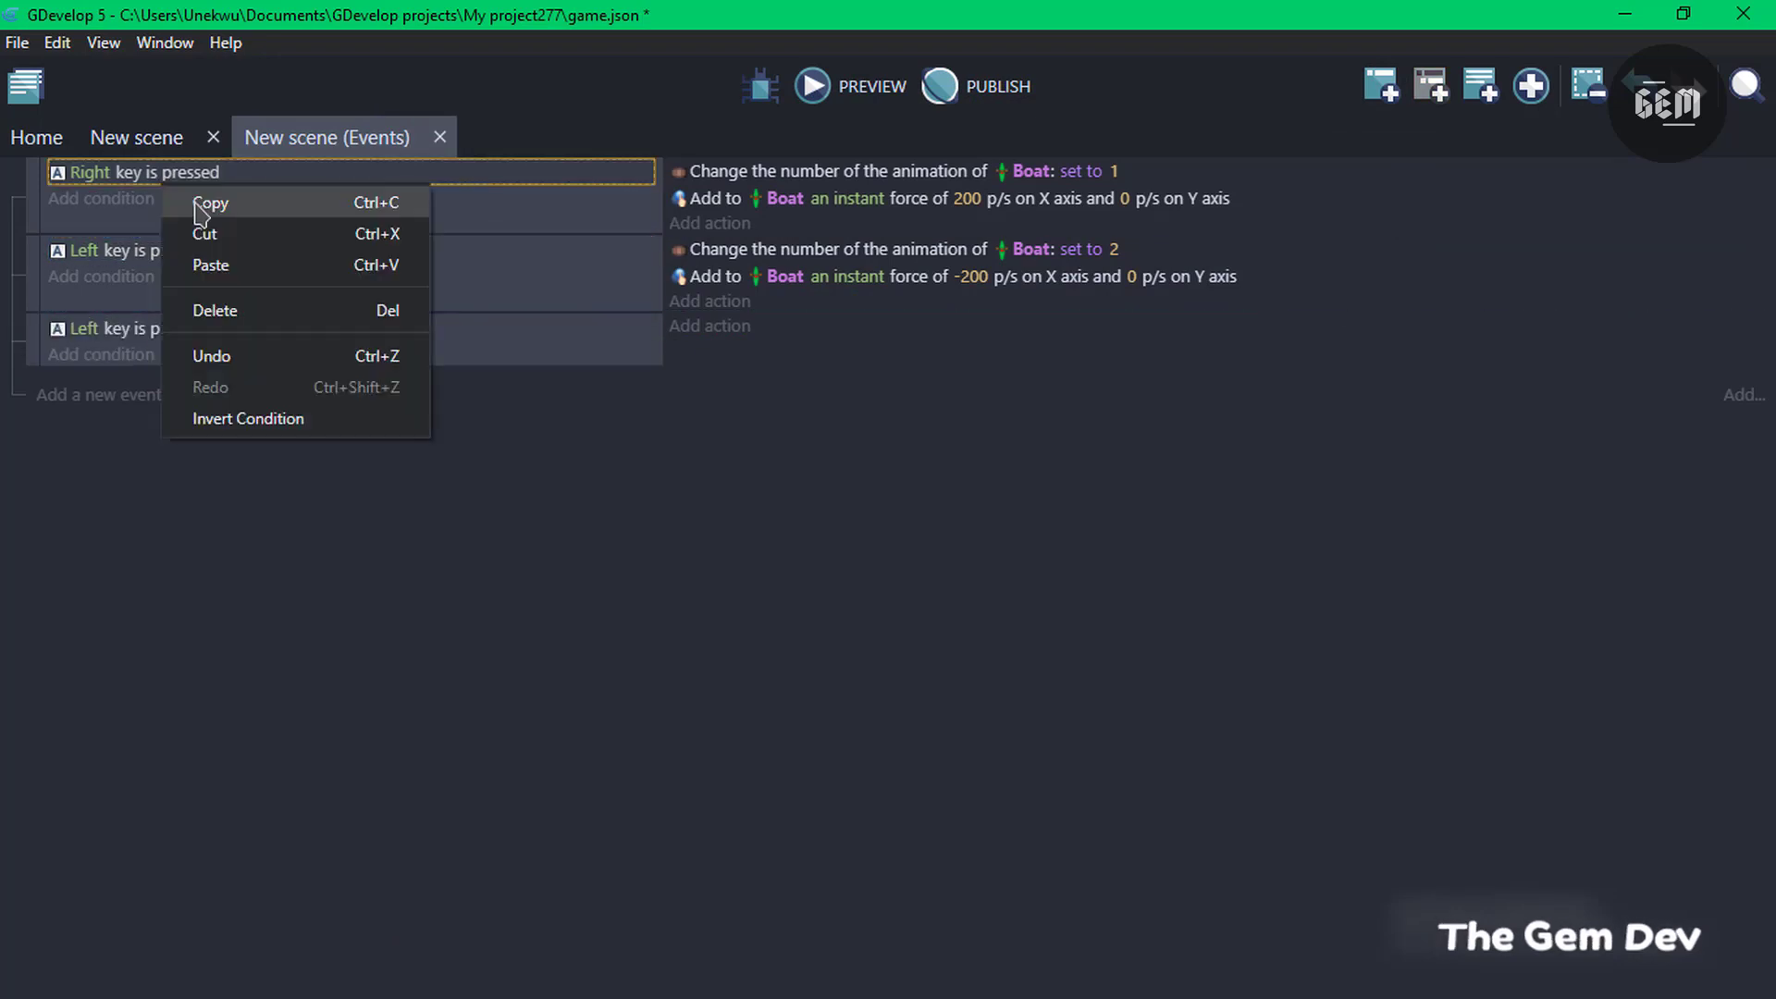
{"action": "left_click", "coordinate": [199, 202]}
{"action": "left_click", "coordinate": [129, 351]}
{"action": "key", "text": "ctrl+v"}
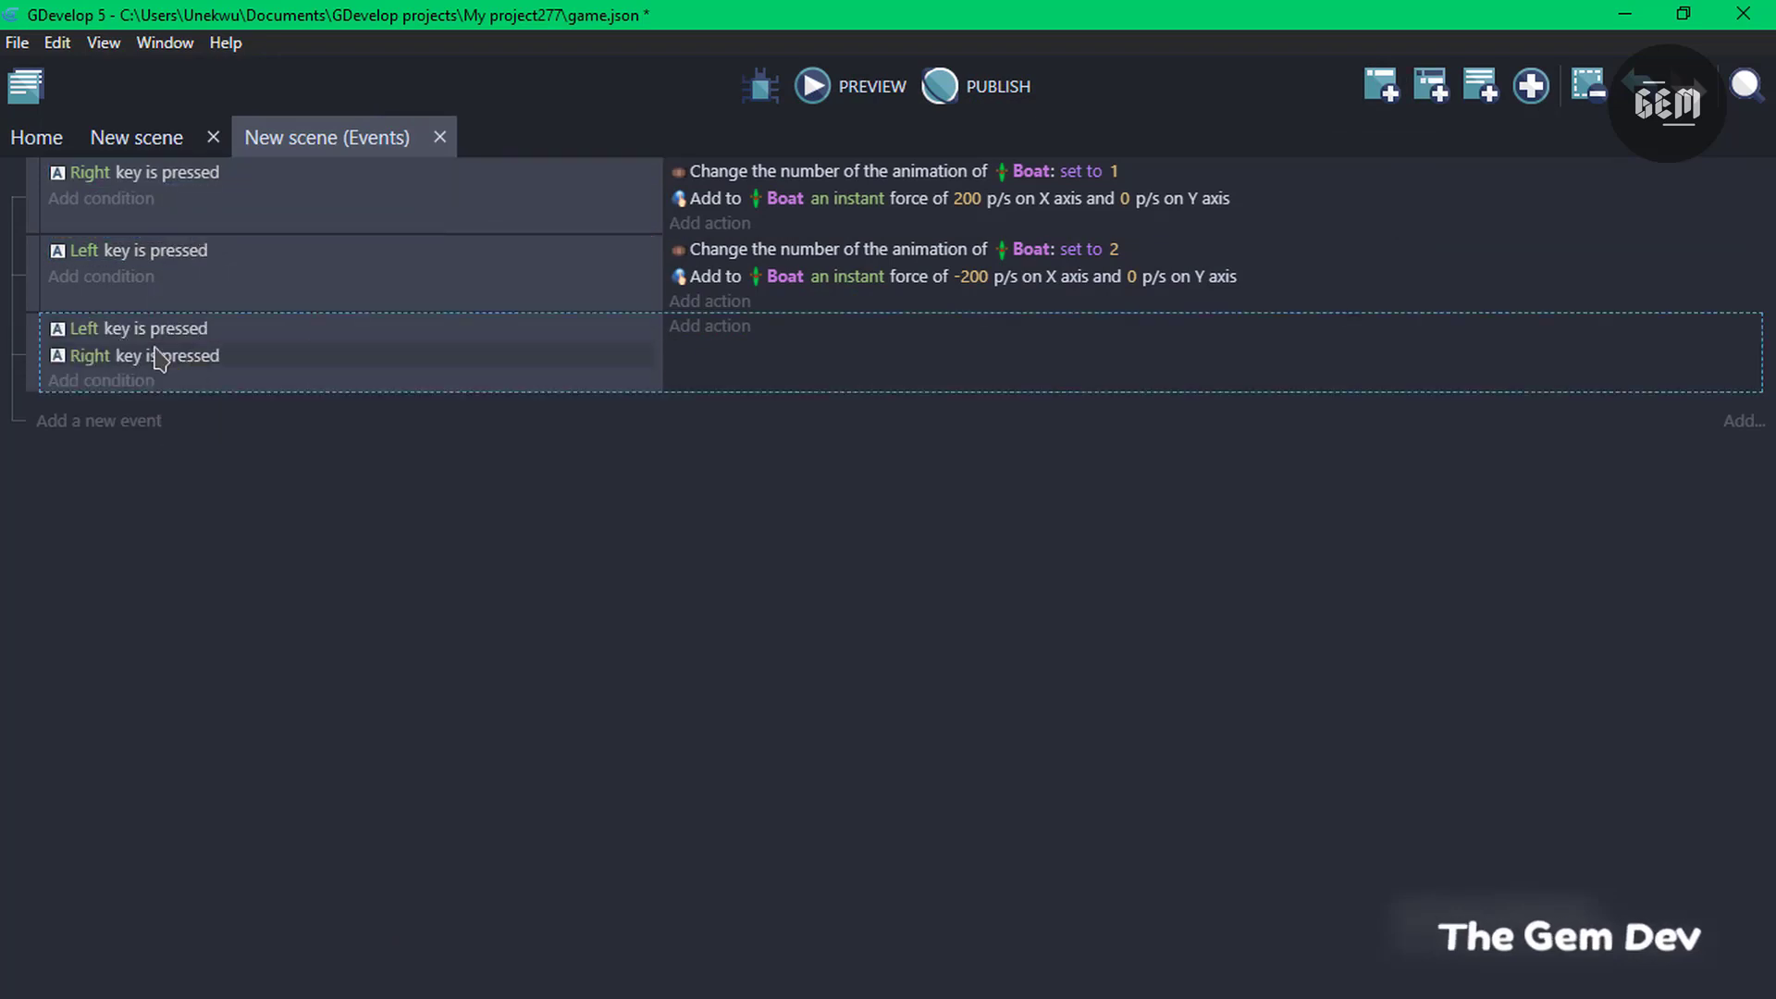
Invert both copied key conditions so the event fires when neither key is pressed.
{"action": "left_click", "coordinate": [159, 328]}
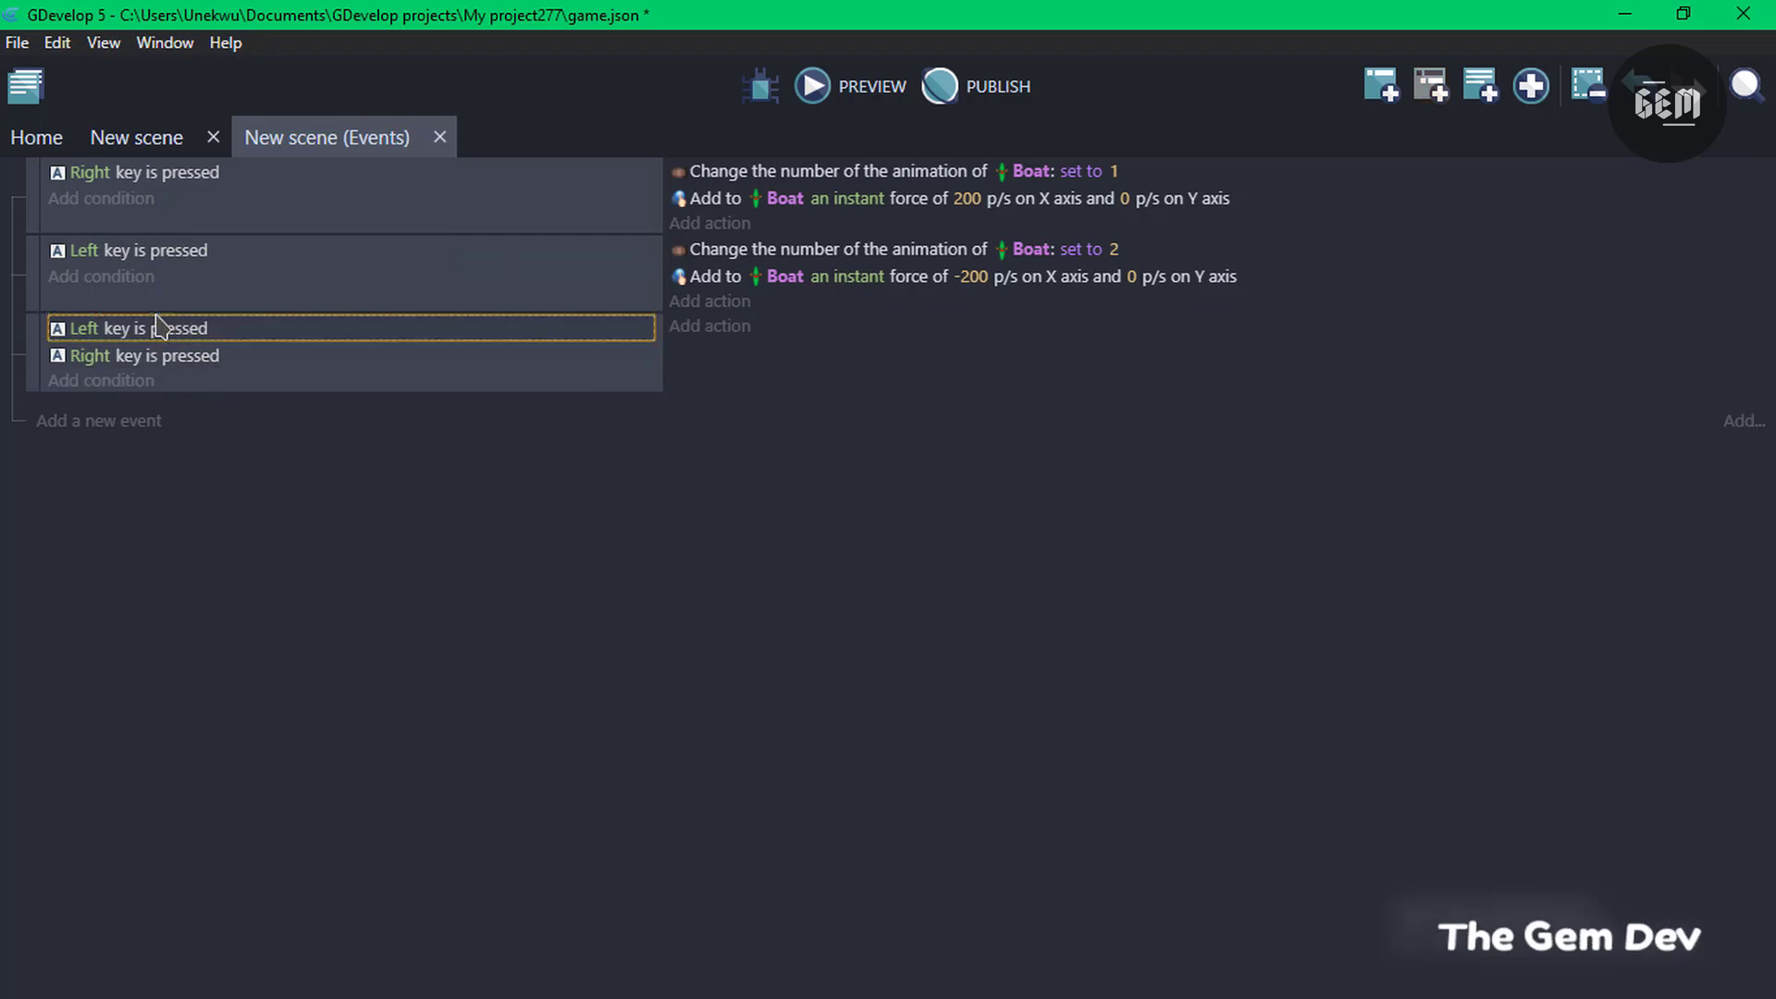
{"action": "right_click", "coordinate": [159, 333]}
{"action": "left_click", "coordinate": [250, 561]}
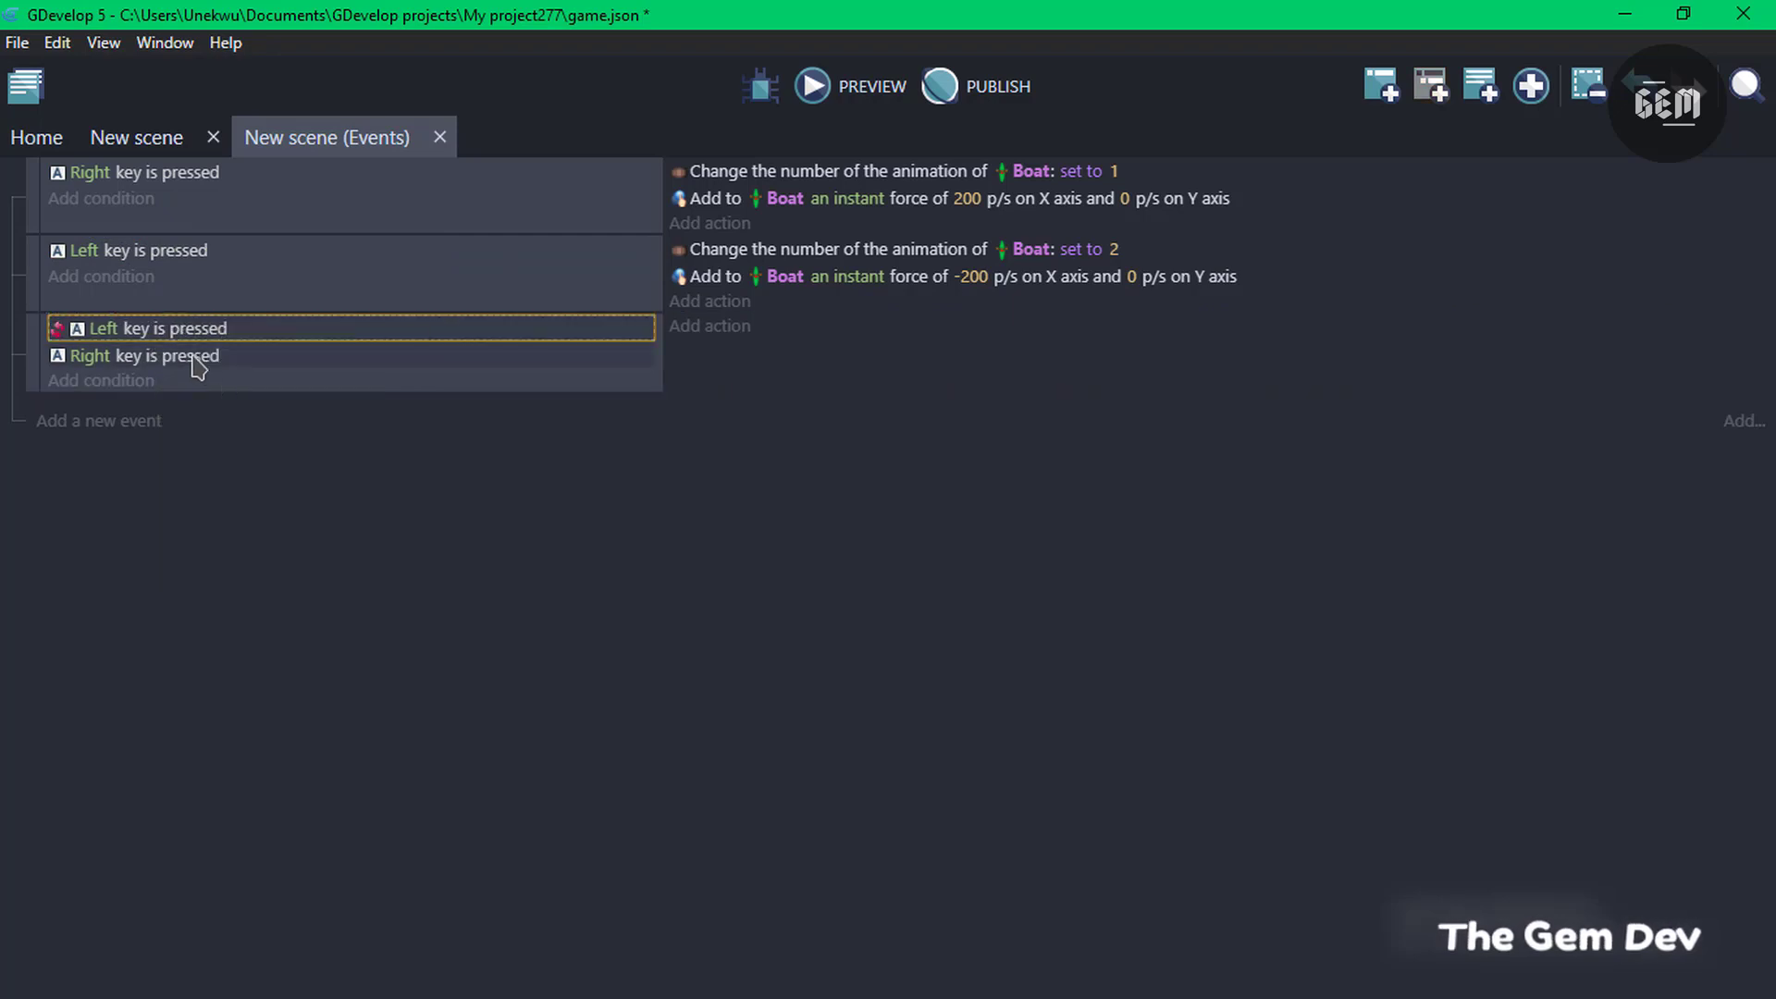
{"action": "left_click", "coordinate": [196, 361]}
{"action": "right_click", "coordinate": [197, 361]}
{"action": "left_click", "coordinate": [416, 587]}
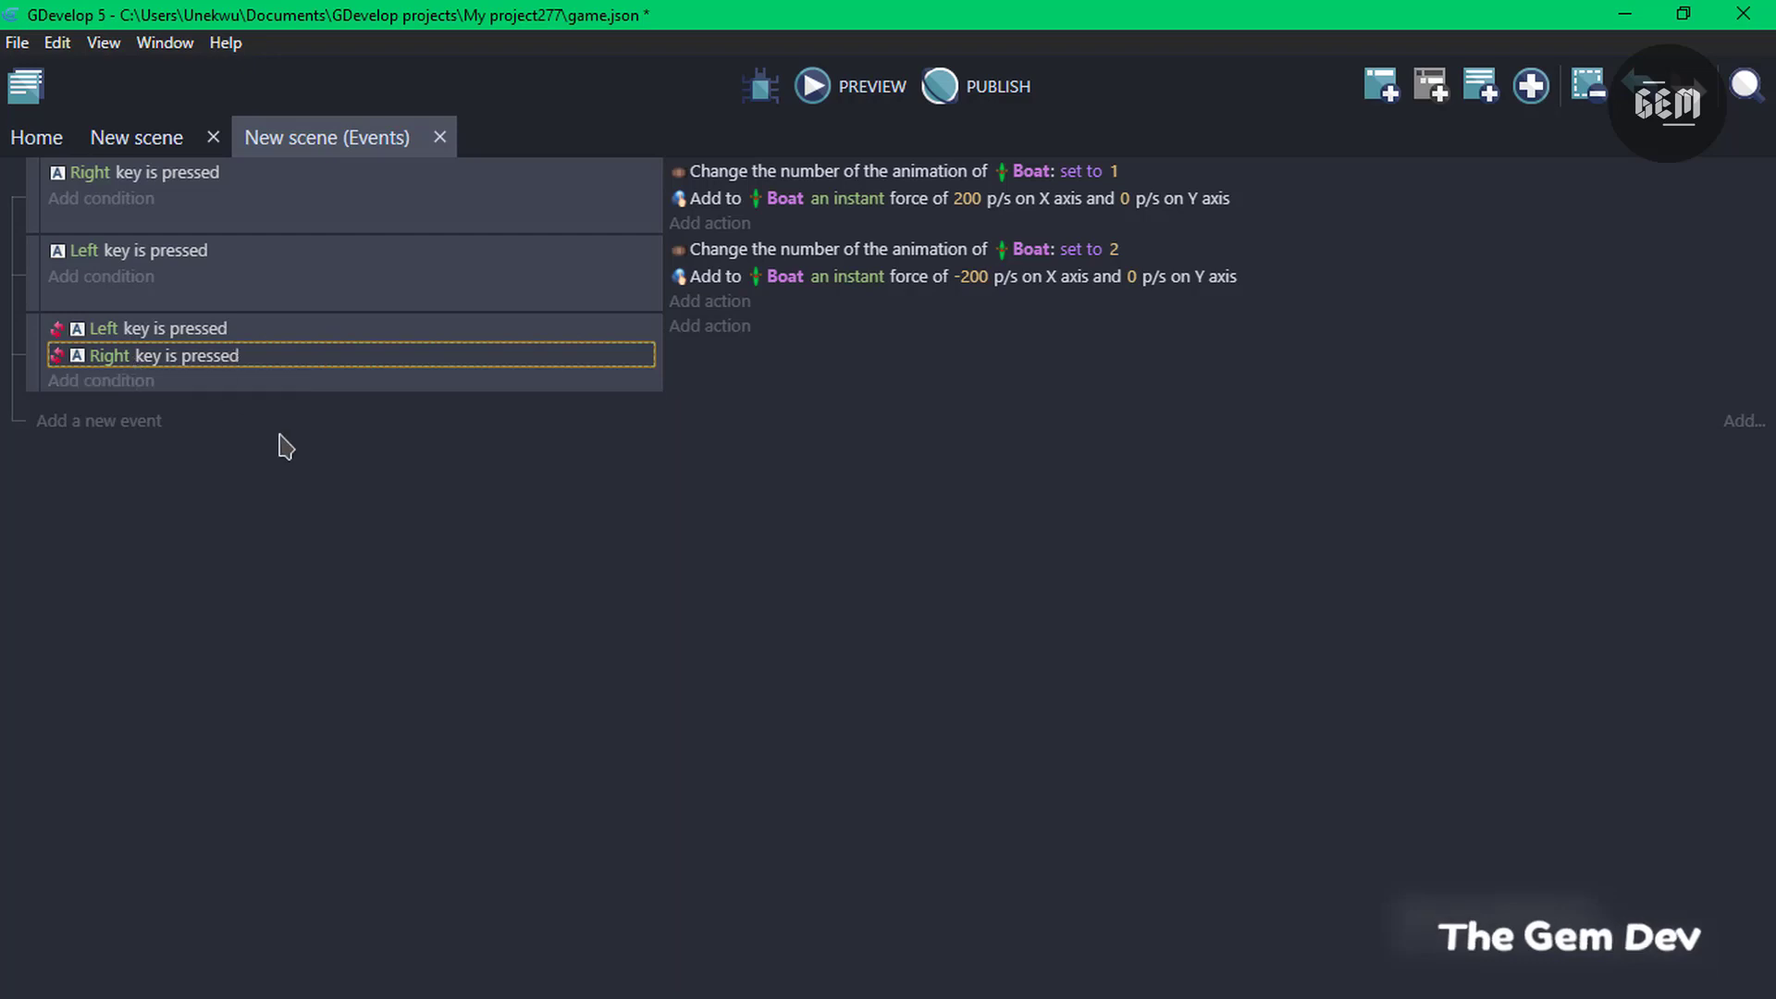
Add a Boat Change the animation action setting the animation number to 0.
{"action": "left_click", "coordinate": [738, 329]}
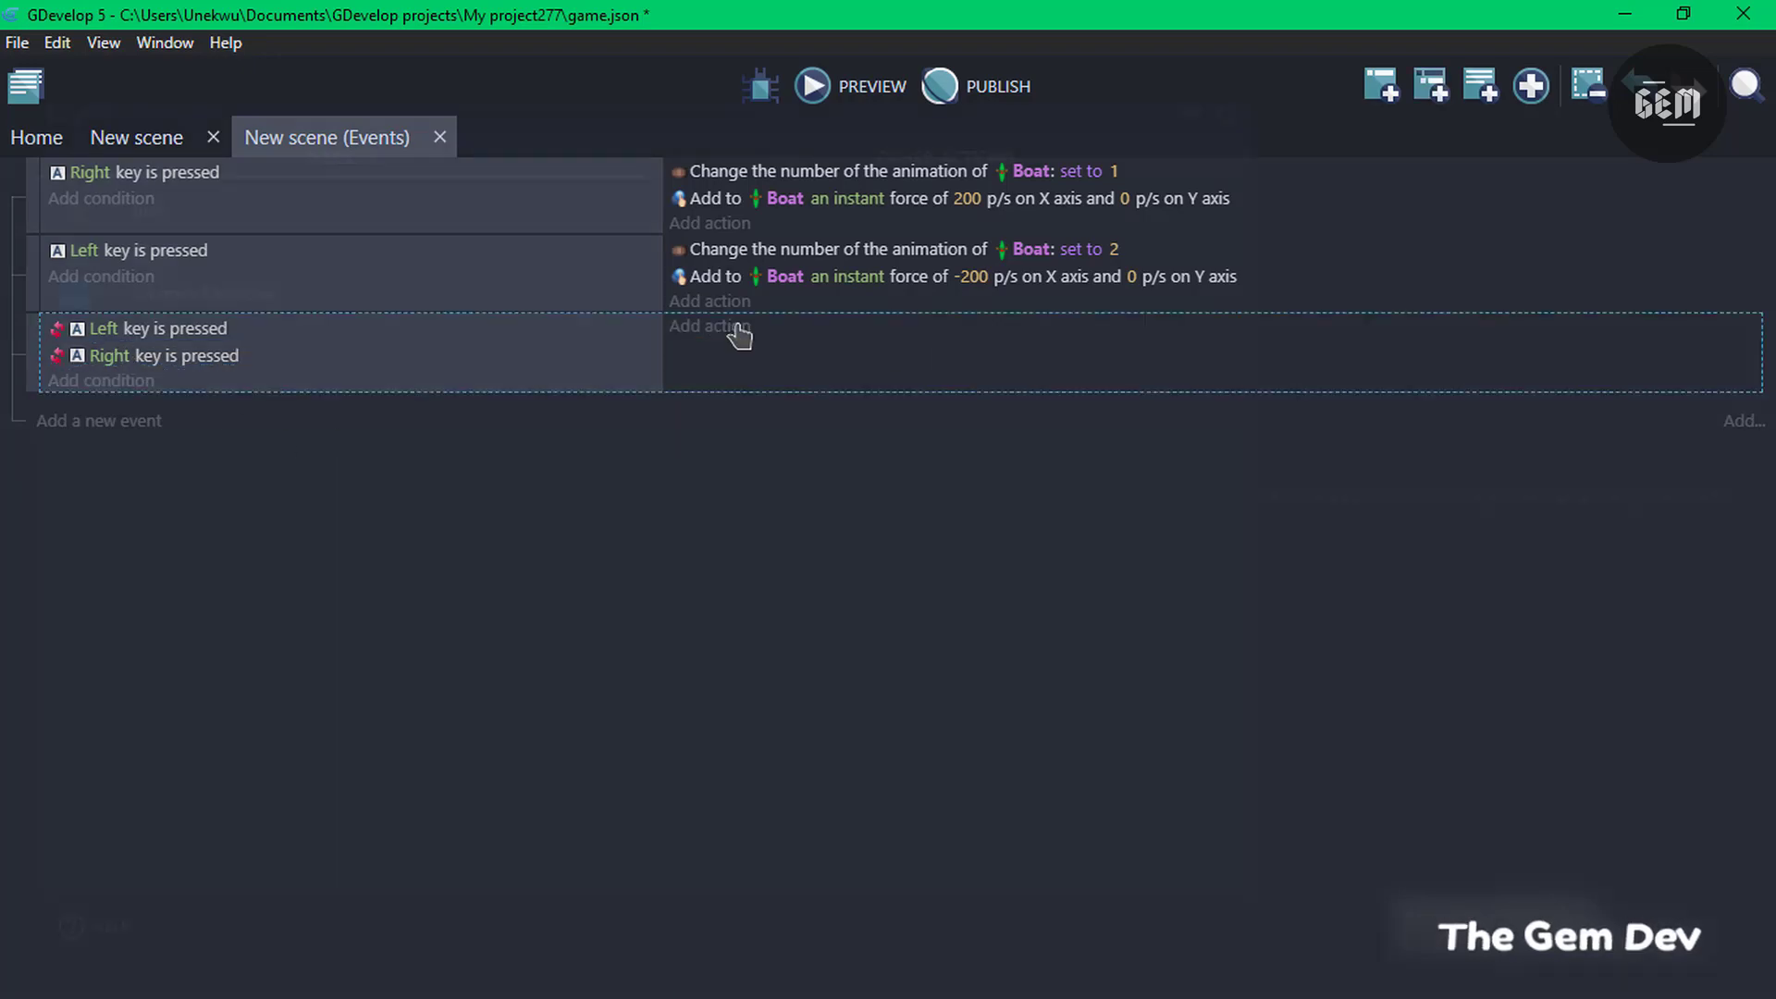
{"action": "left_click", "coordinate": [336, 211]}
{"action": "type", "text": "anima"}
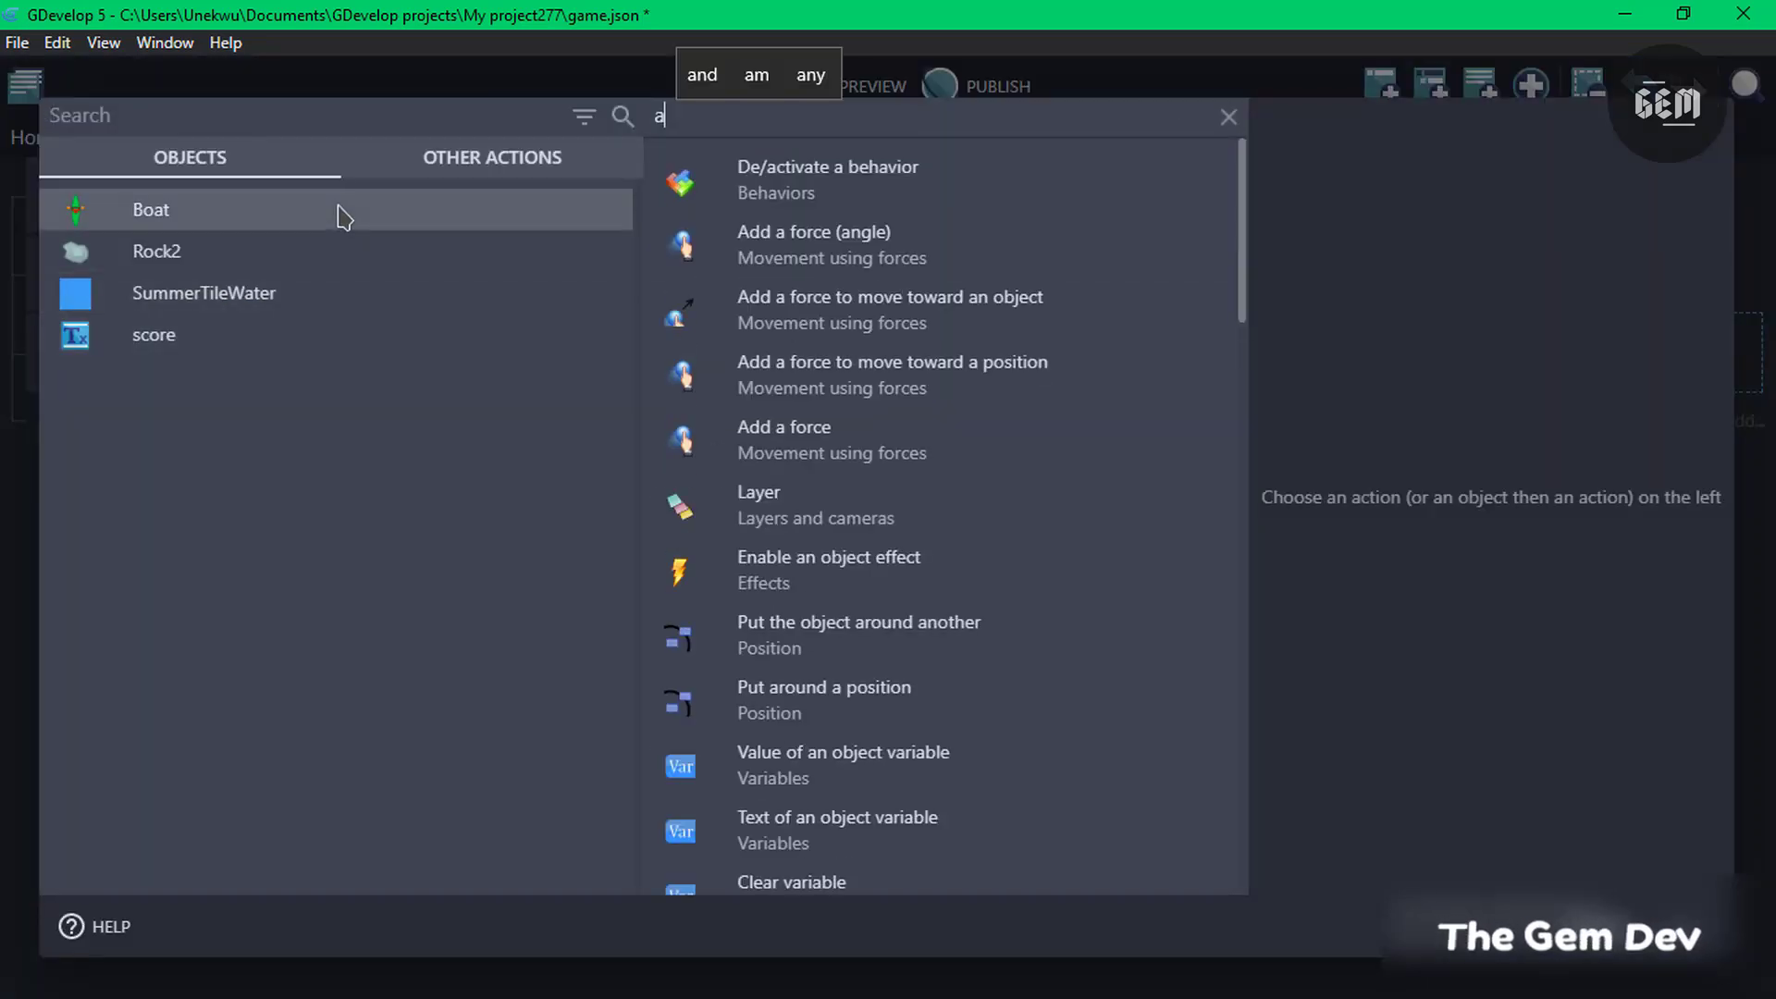
{"action": "left_click", "coordinate": [740, 172]}
{"action": "left_click", "coordinate": [1262, 243]}
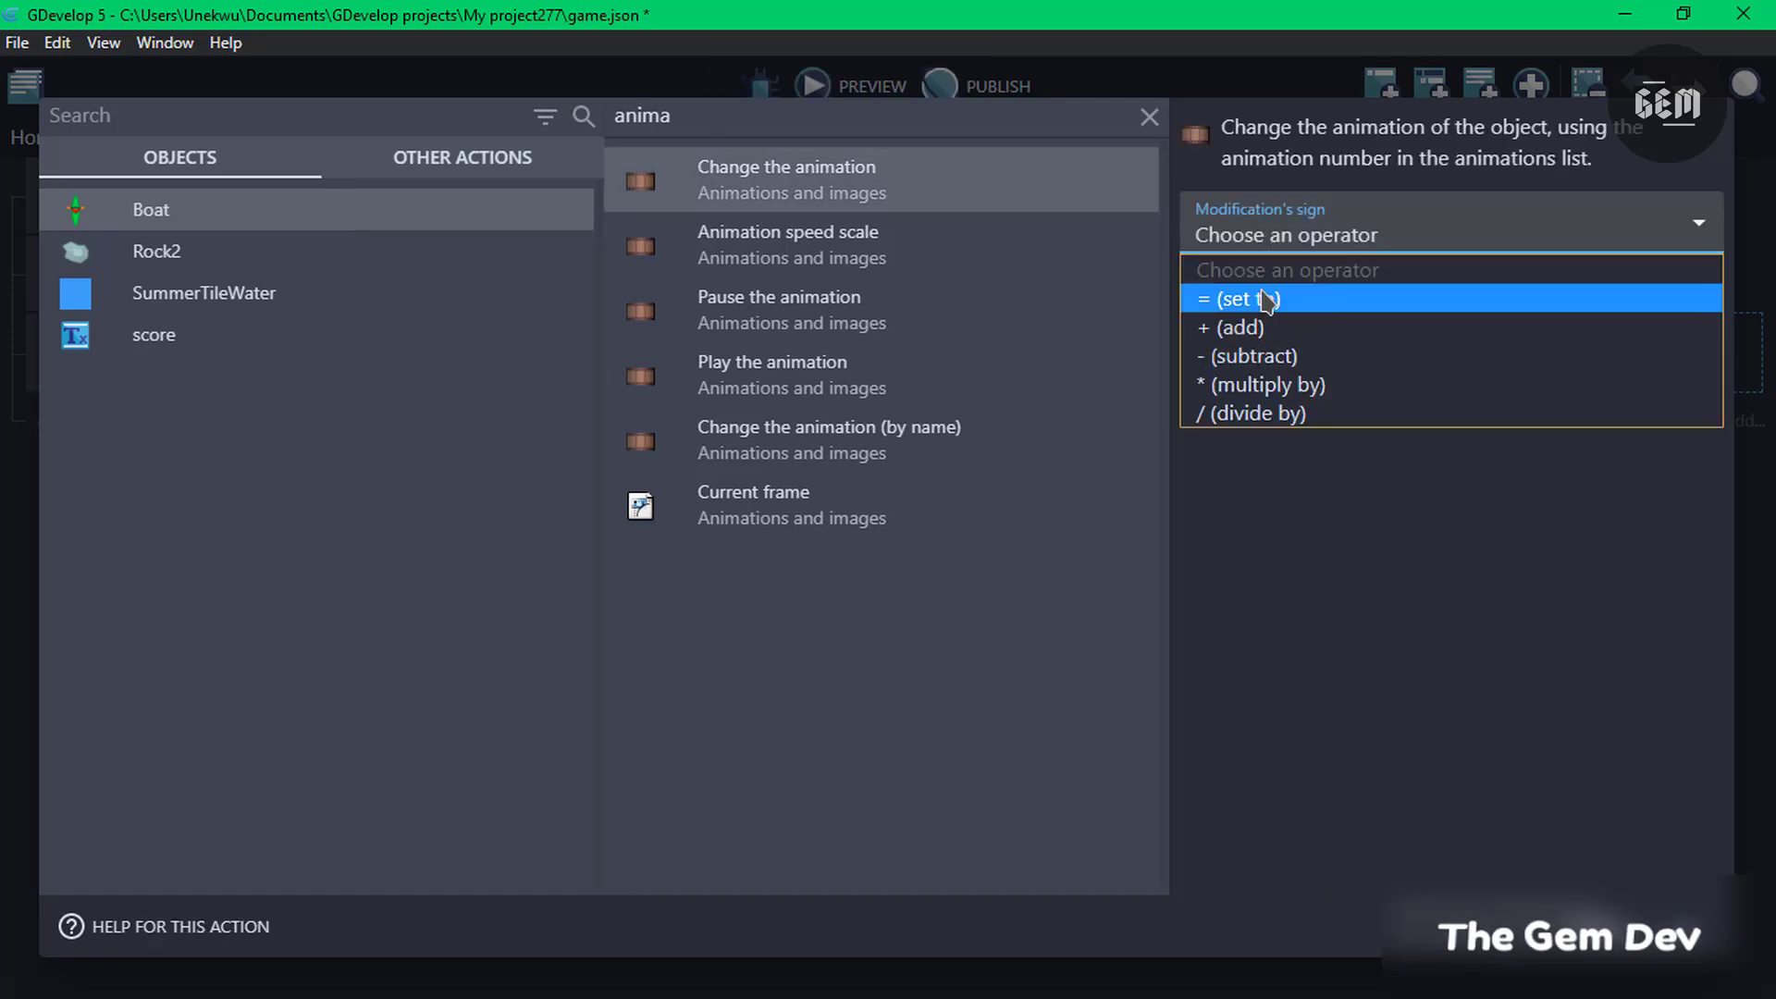
{"action": "left_click", "coordinate": [1314, 293]}
{"action": "left_click", "coordinate": [1317, 292]}
{"action": "type", "text": "0"}
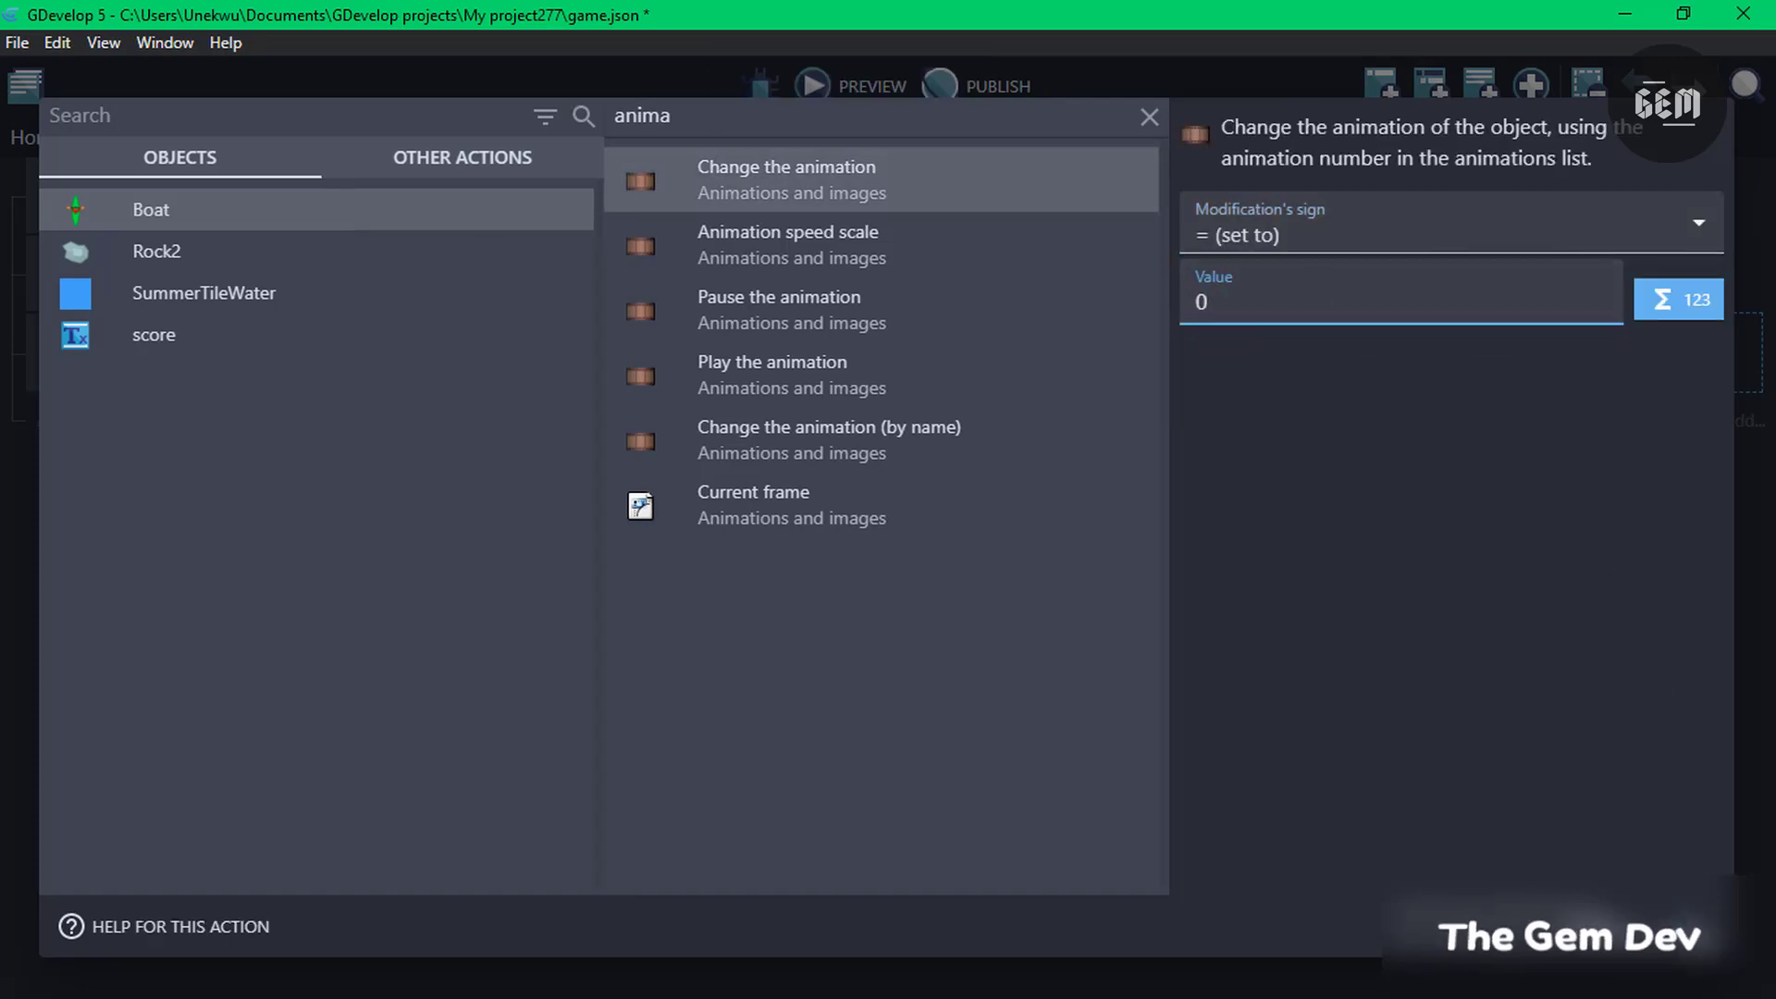
{"action": "left_click", "coordinate": [1691, 926]}
{"action": "left_click", "coordinate": [840, 93]}
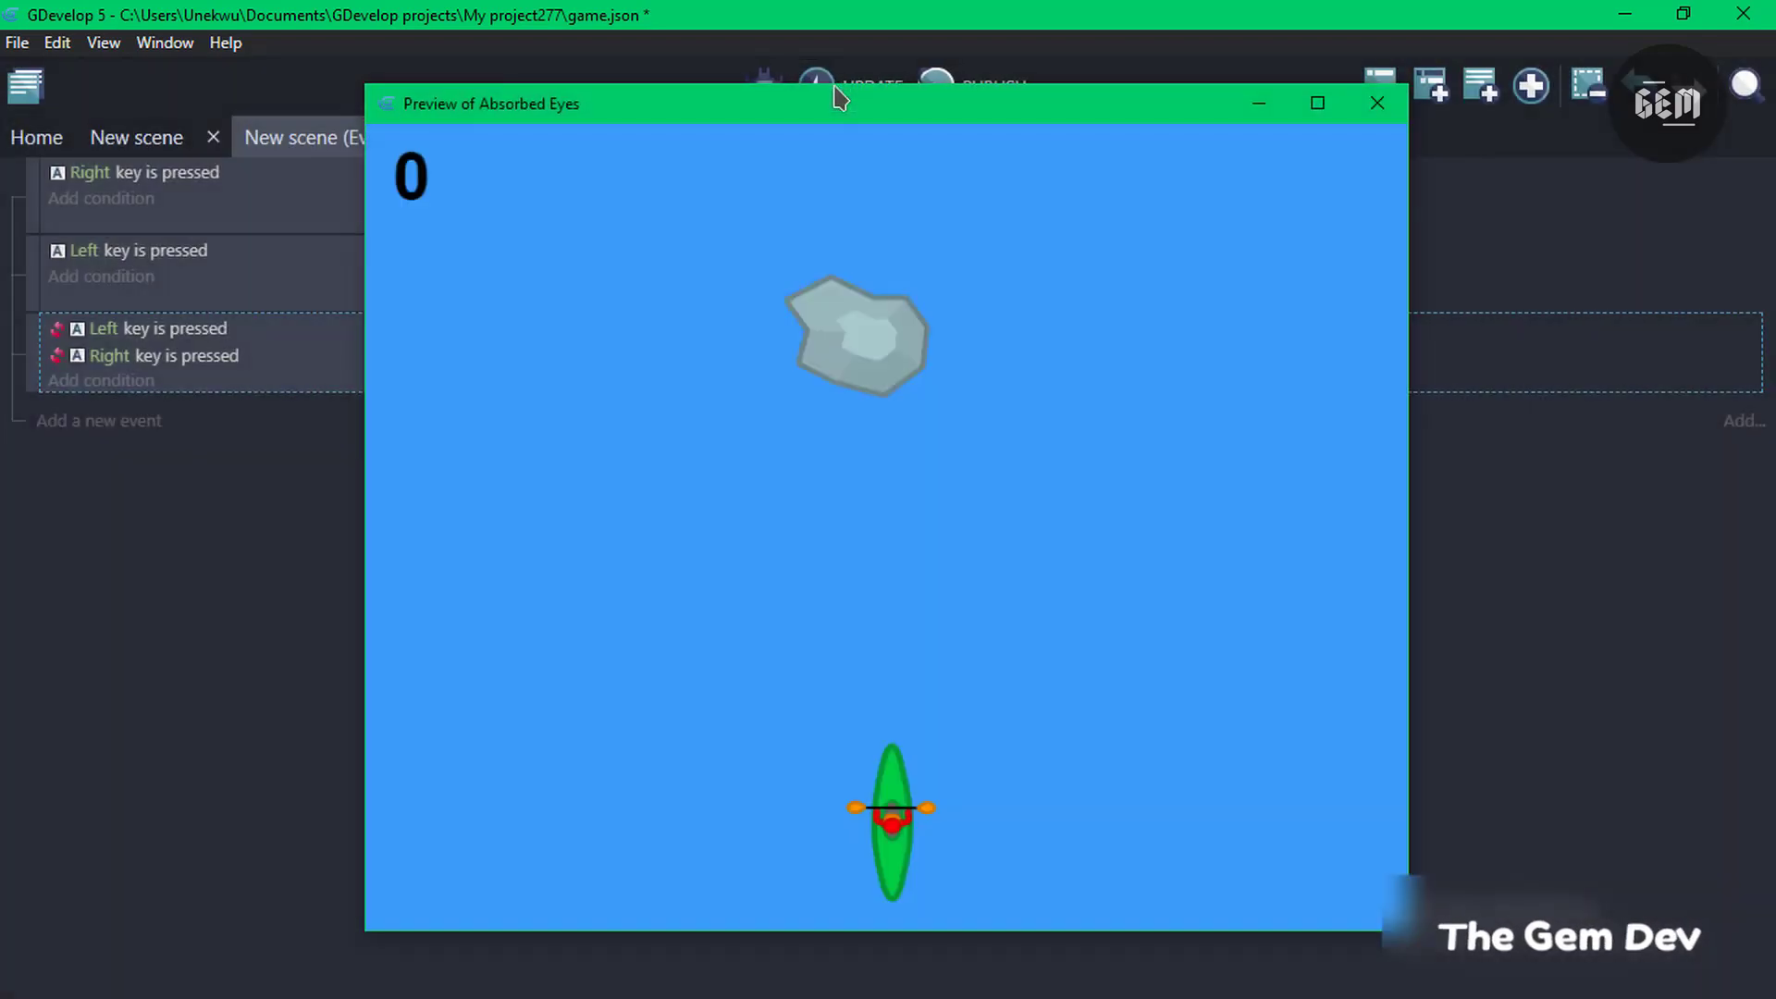
Test the boat's left and right steering and animations in the preview, then close it.
{"action": "key", "text": "Right"}
{"action": "key", "text": "Left"}
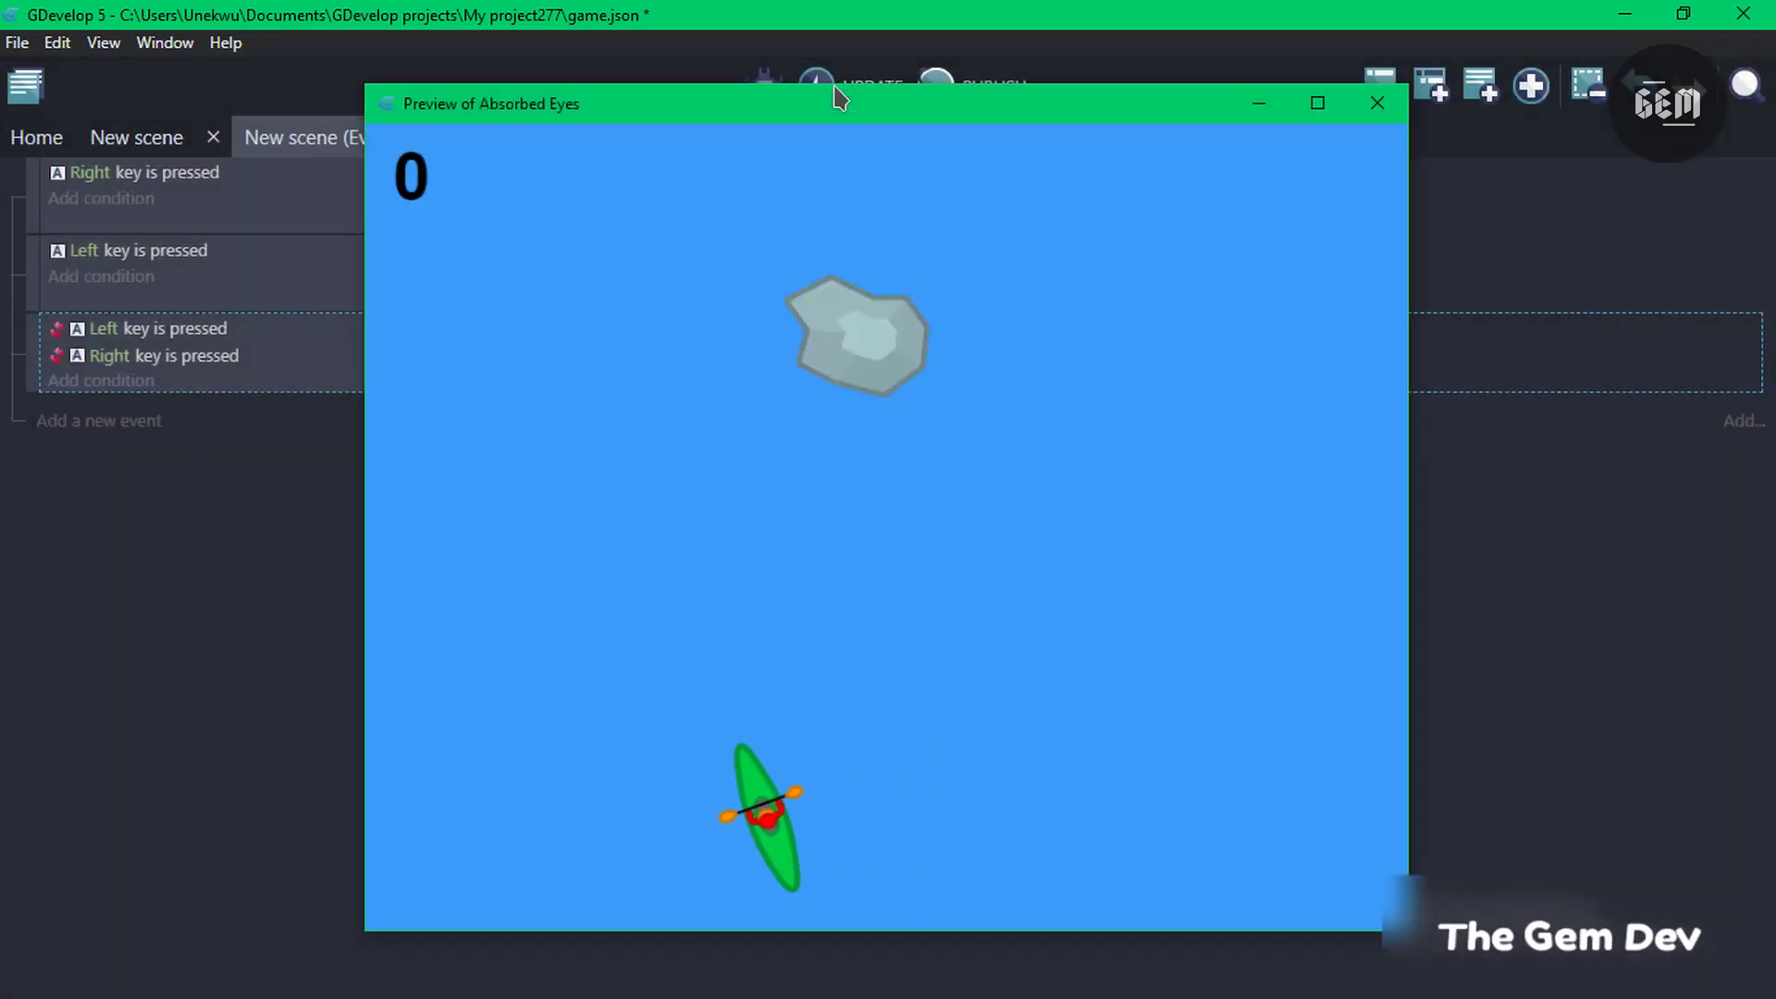
{"action": "key", "text": "Right"}
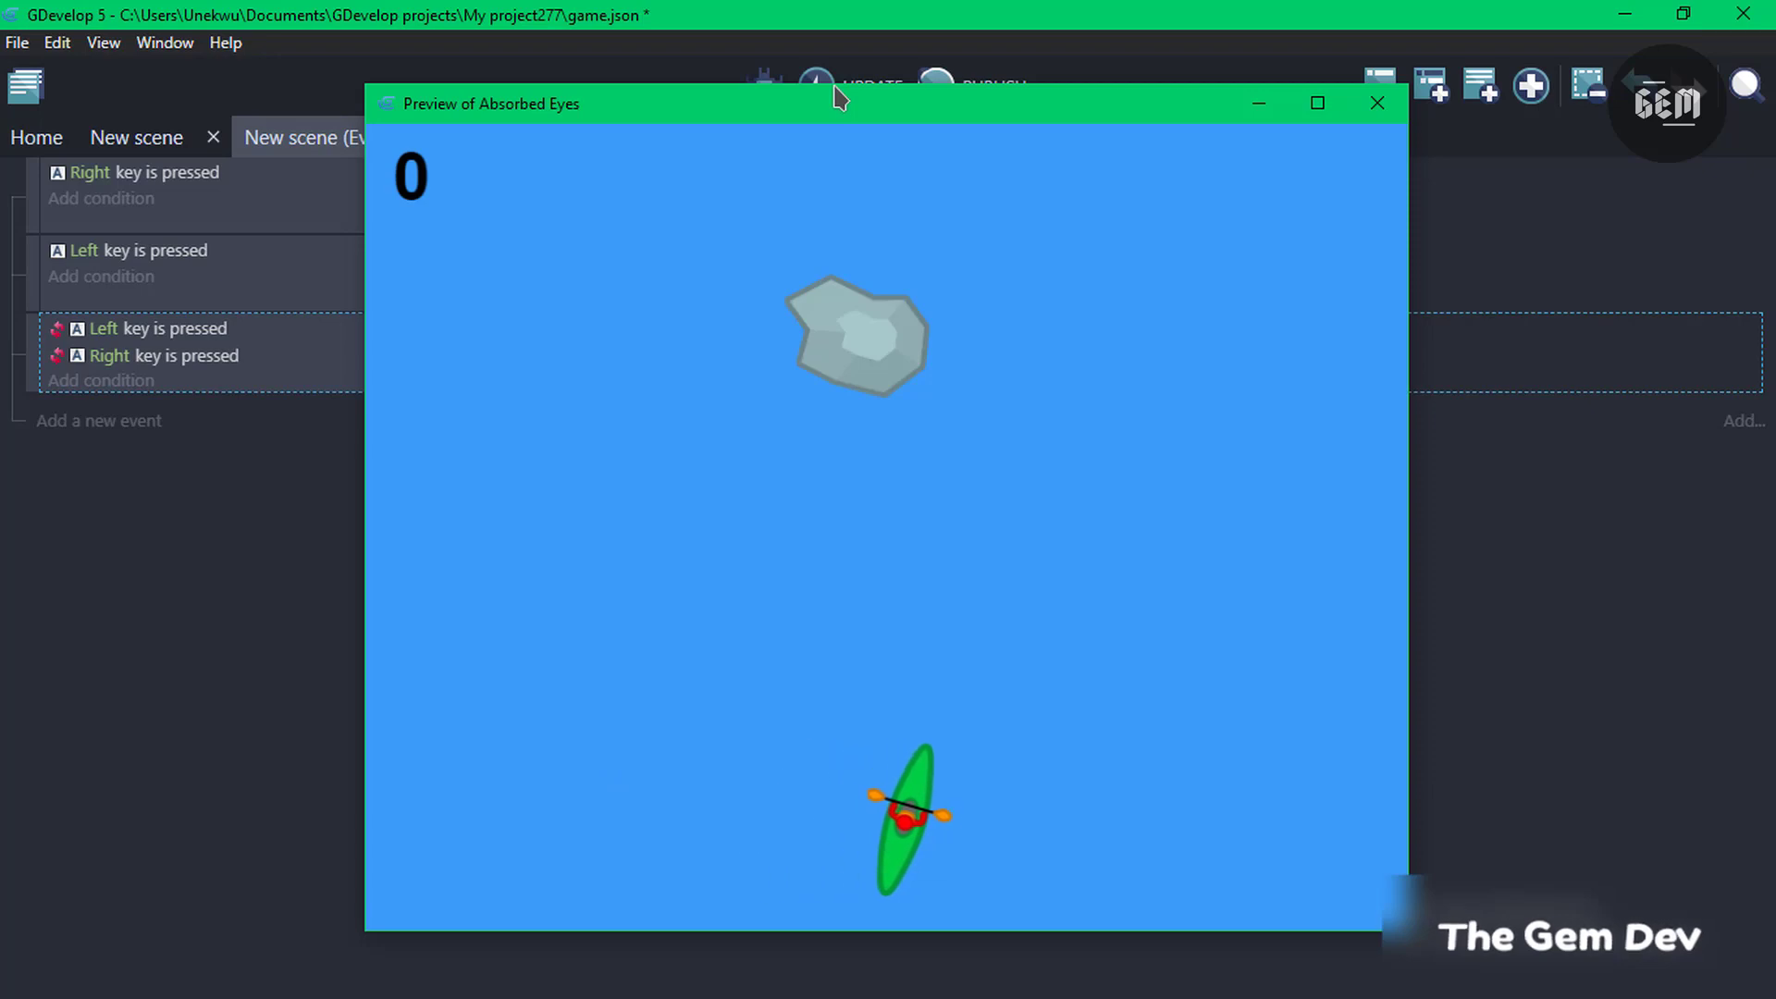
{"action": "key", "text": "Left"}
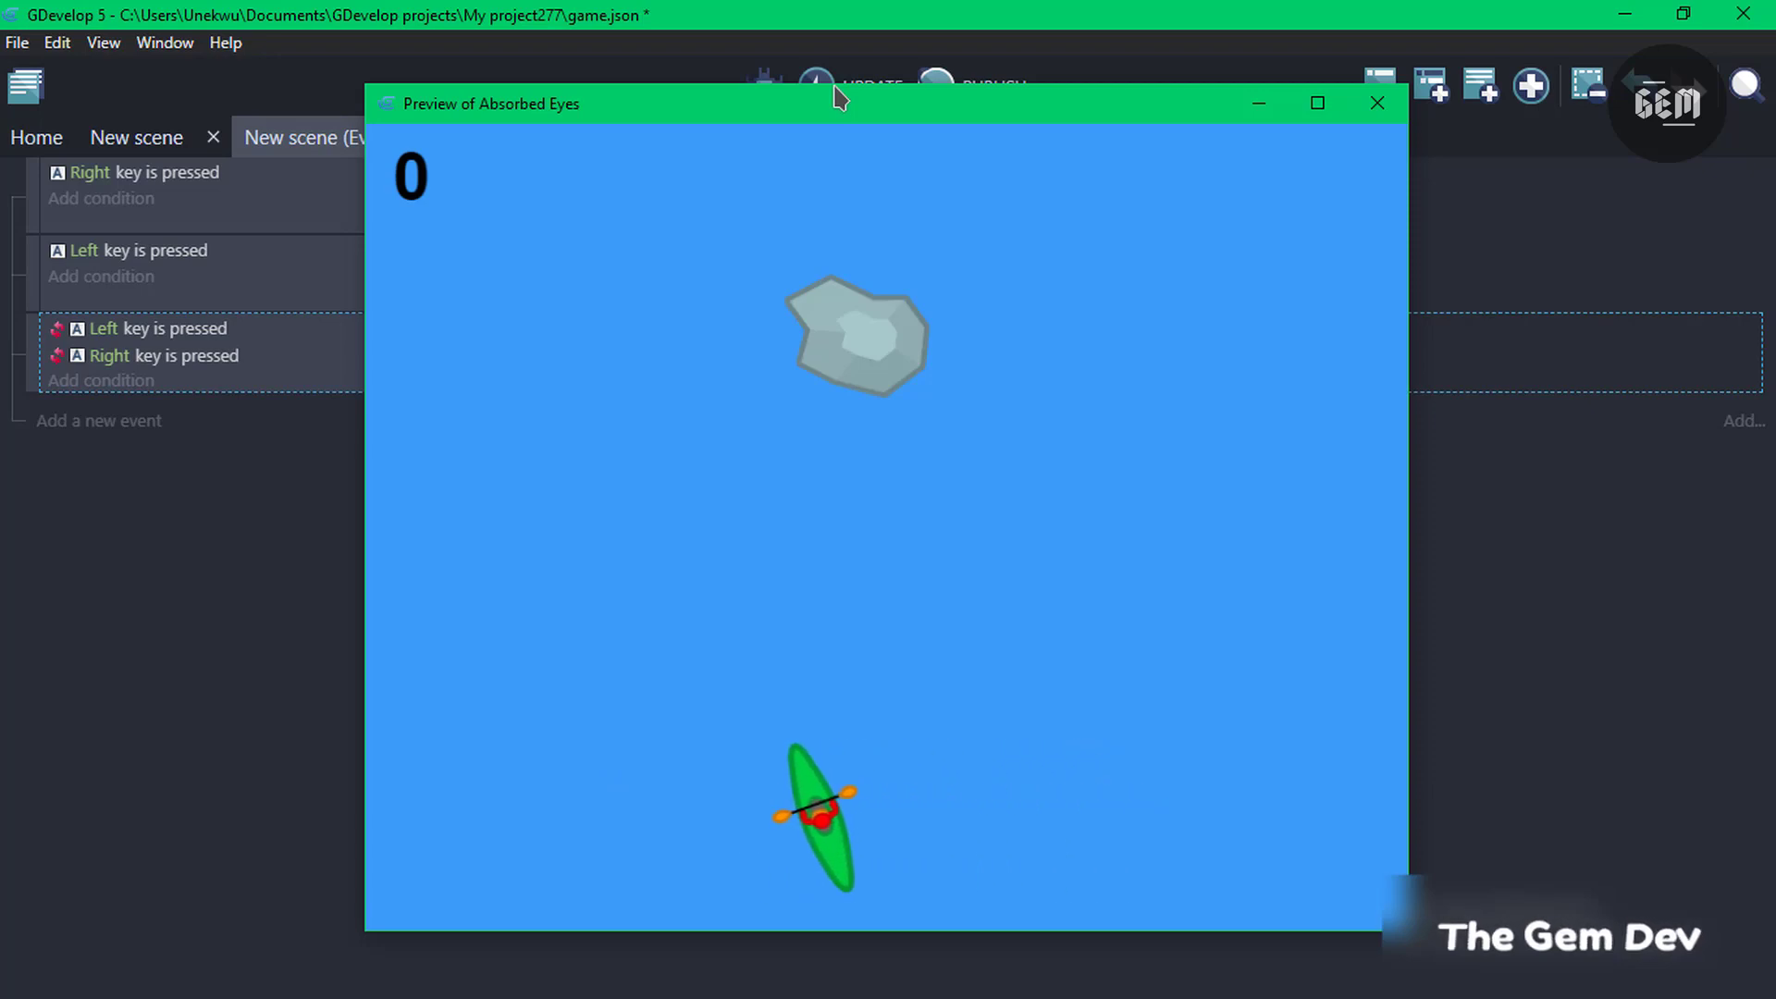
{"action": "key", "text": "Right"}
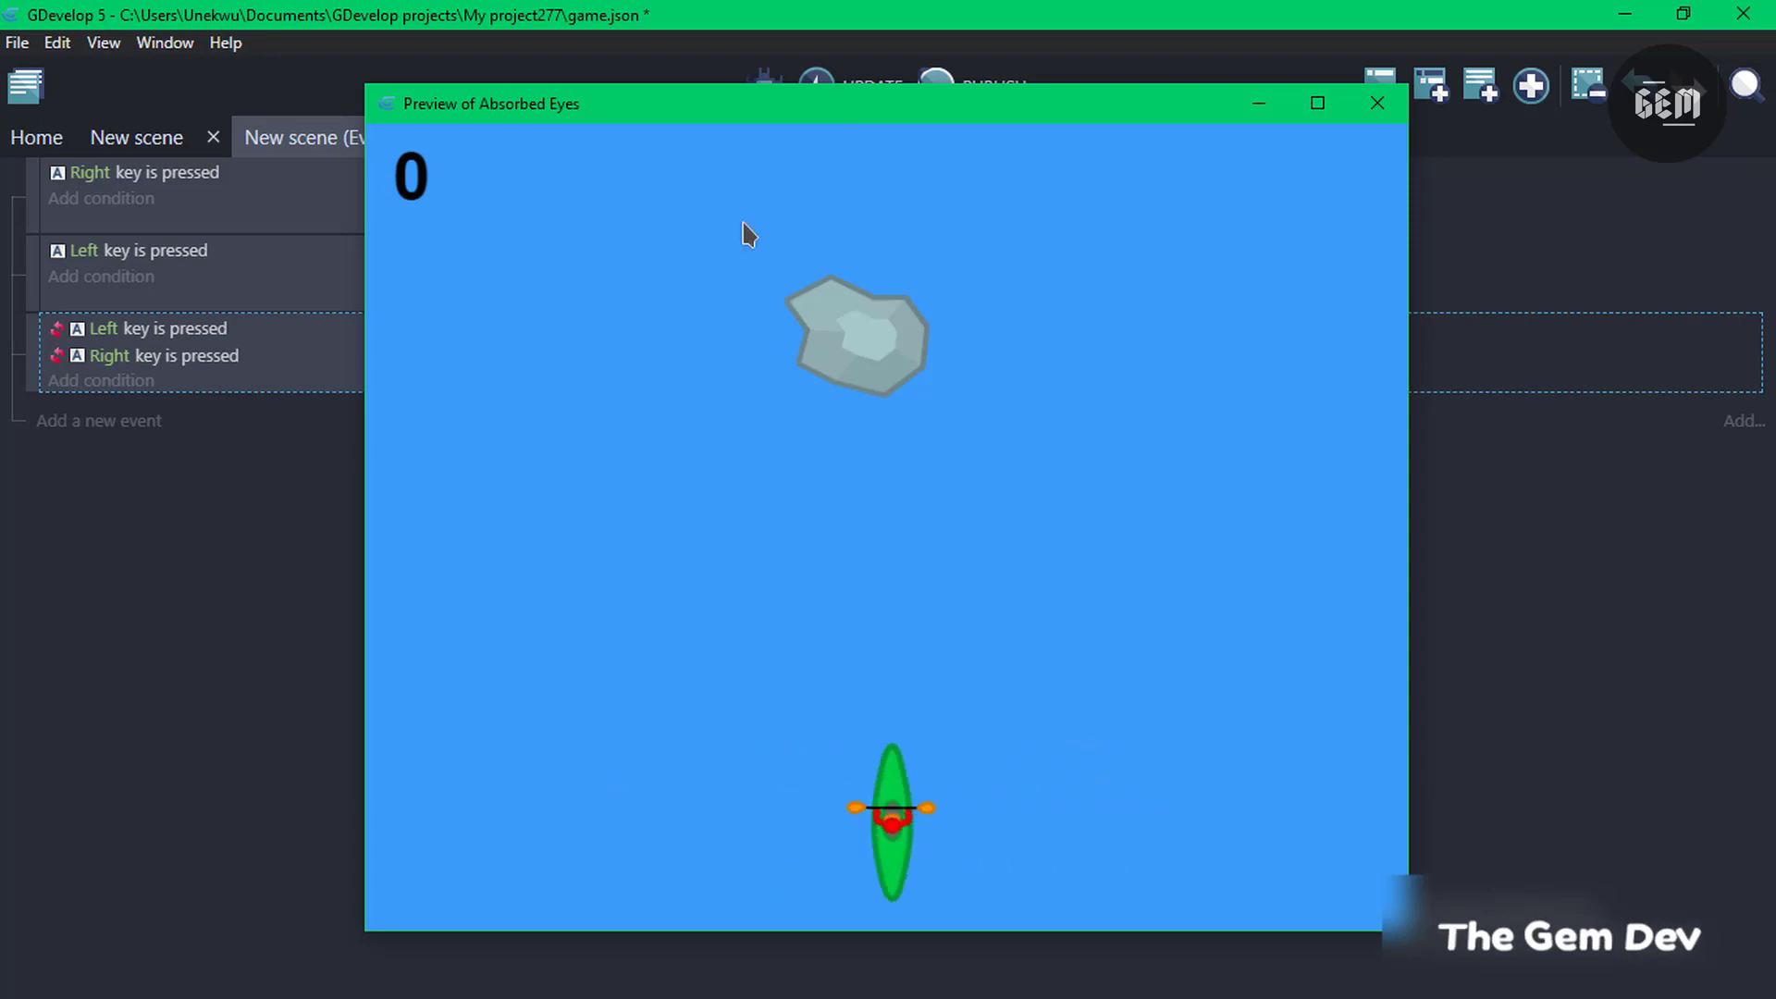
{"action": "left_click", "coordinate": [1377, 103]}
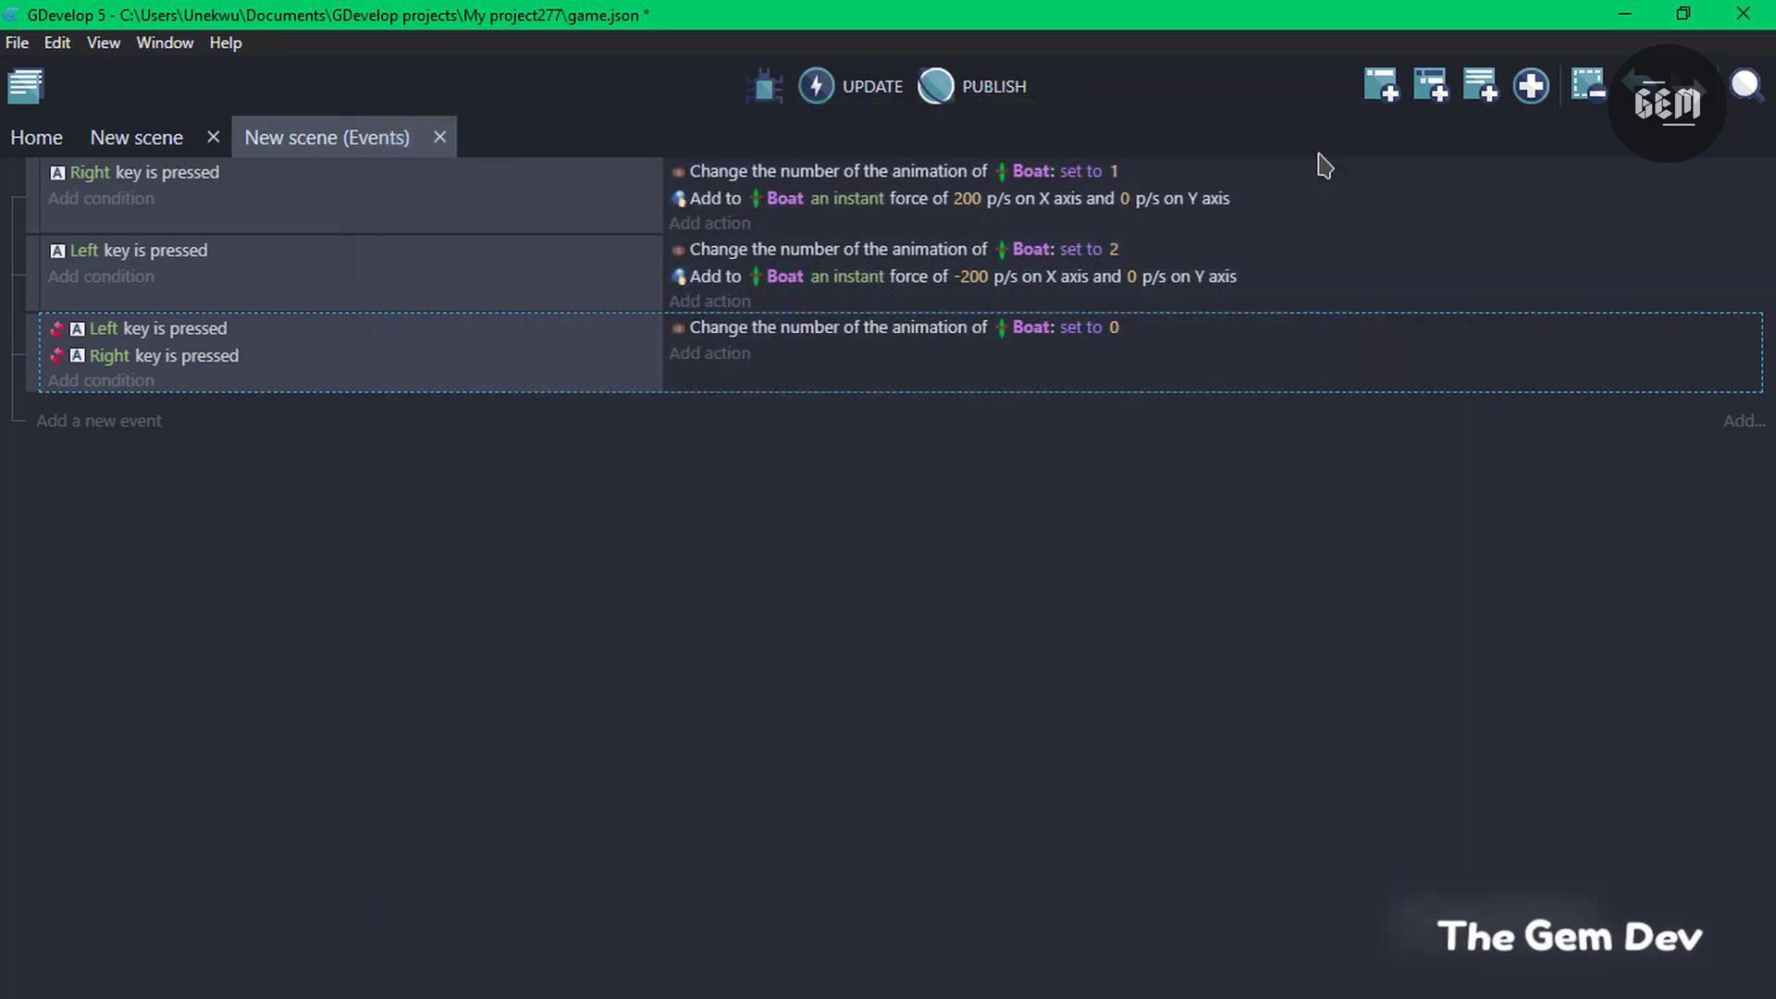
Add a condition-less event giving Rock2 an instant force of 0 on X and 200 on Y.
{"action": "left_click", "coordinate": [122, 422]}
{"action": "left_click", "coordinate": [720, 406]}
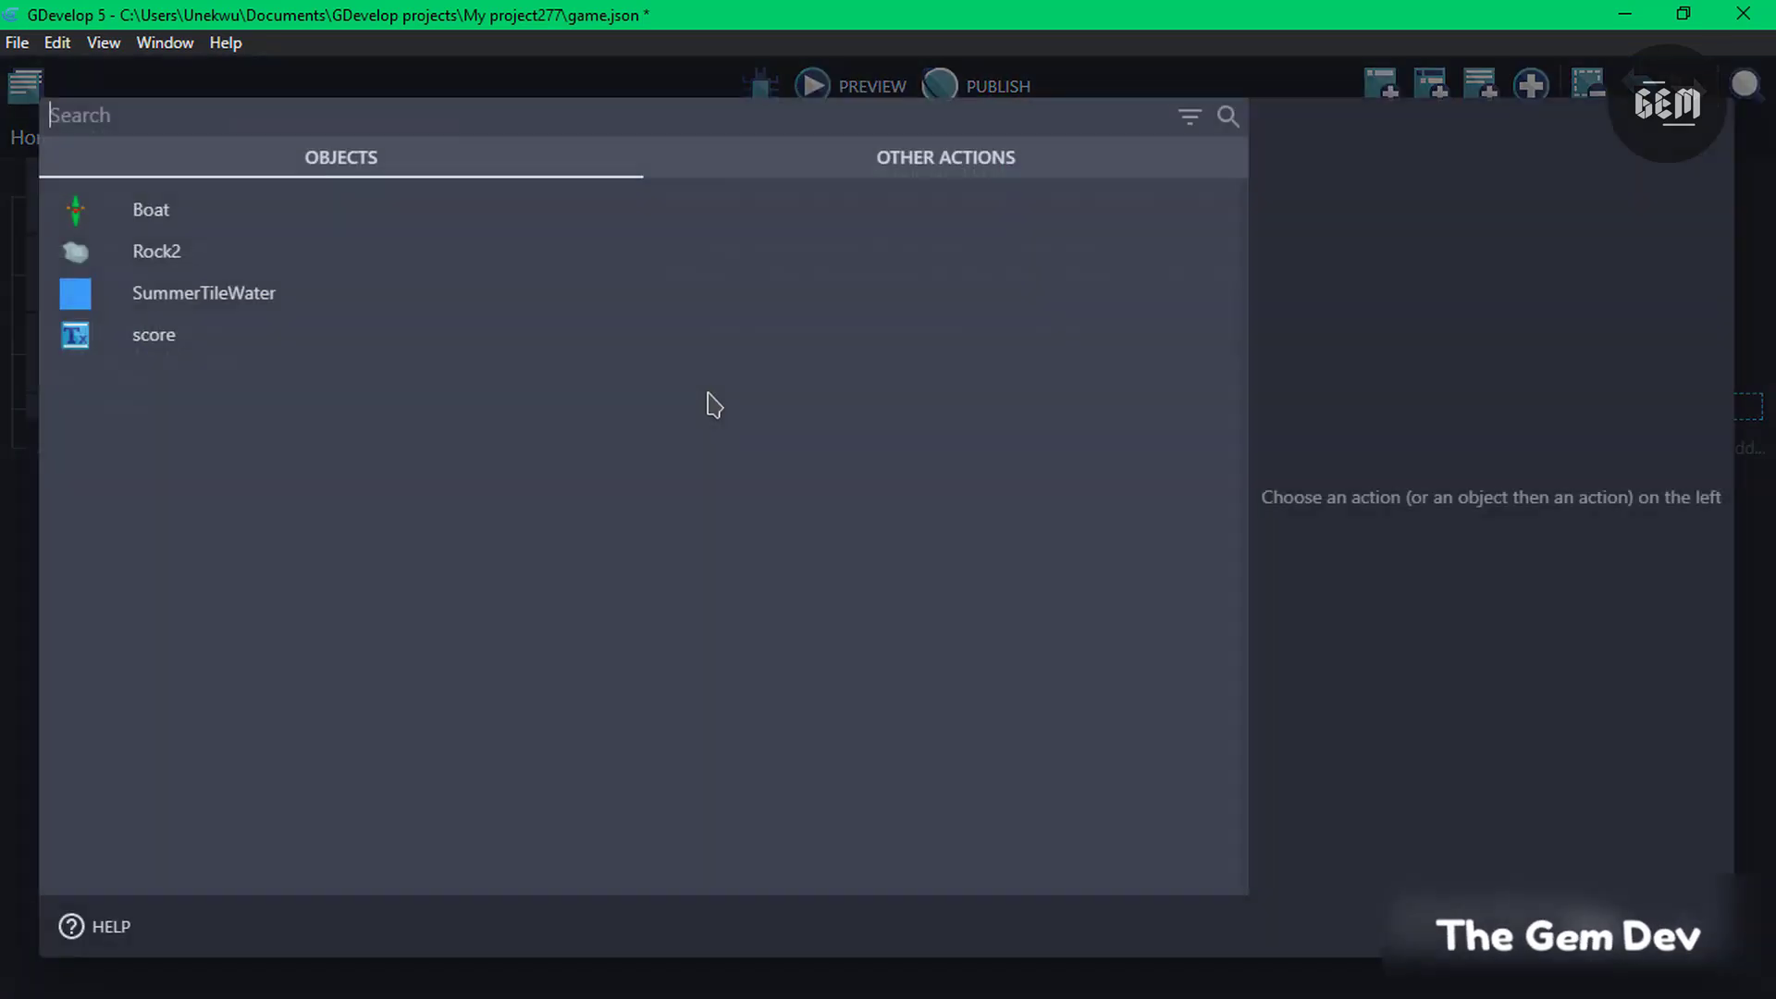
{"action": "left_click", "coordinate": [249, 260]}
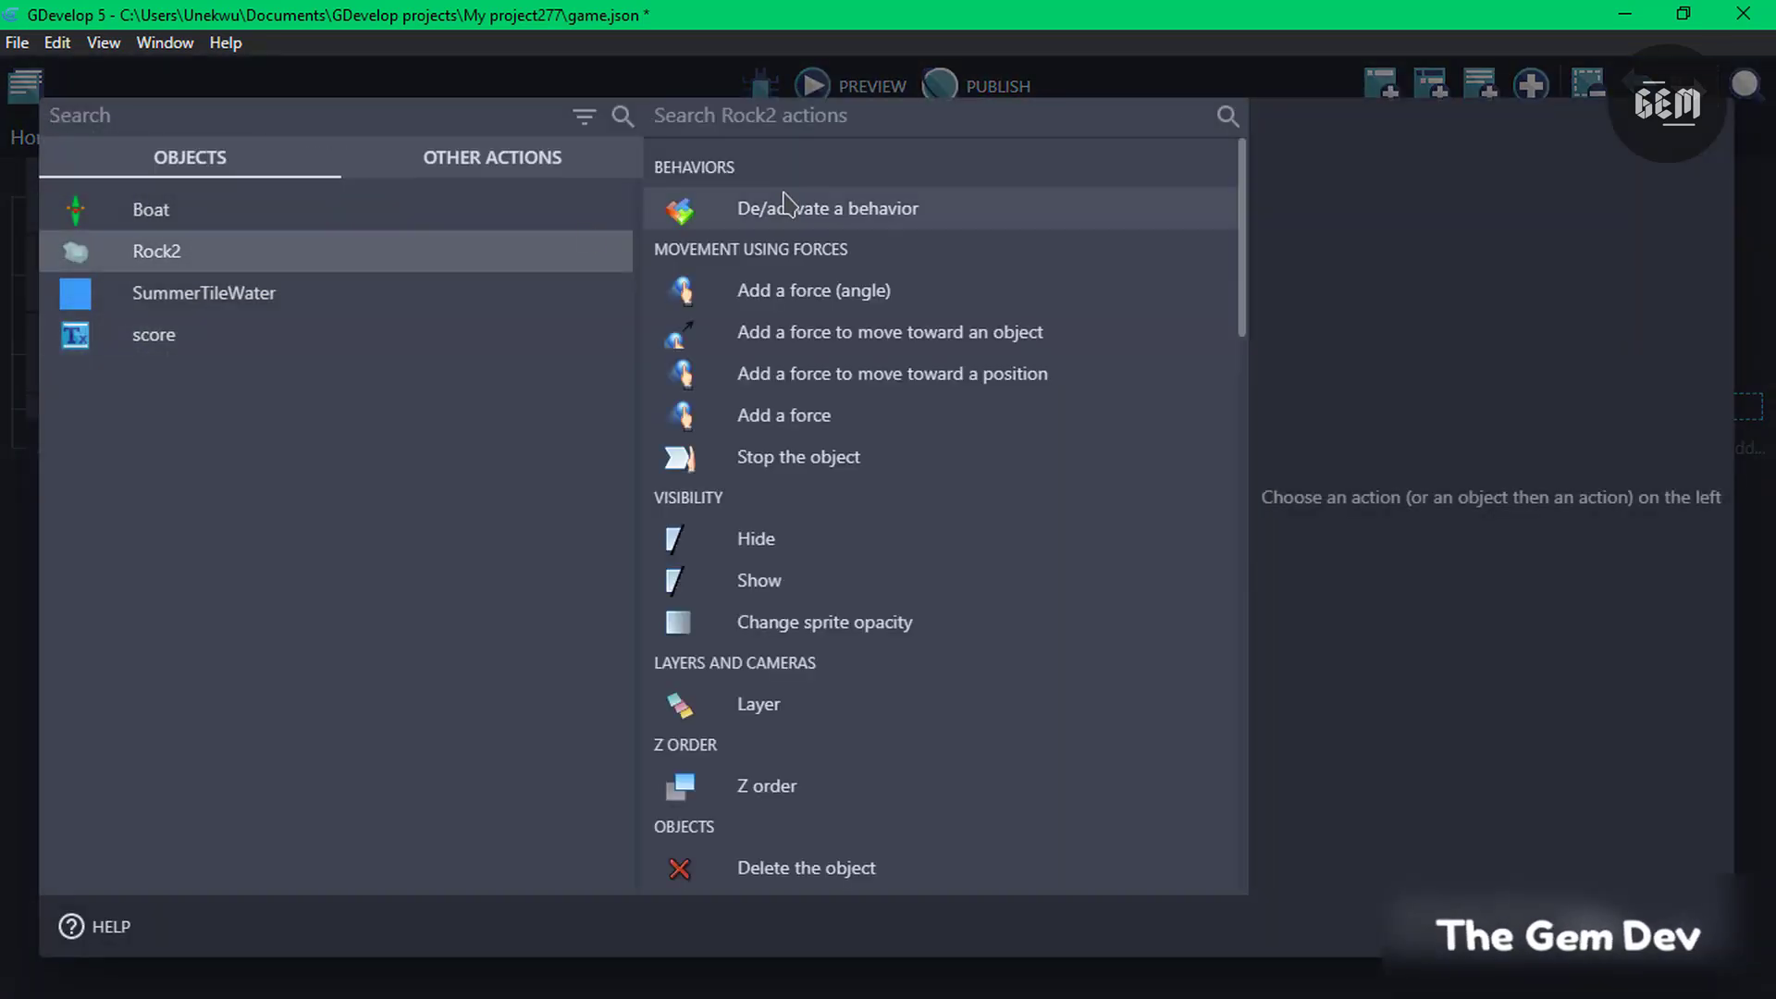
{"action": "type", "text": "fo"}
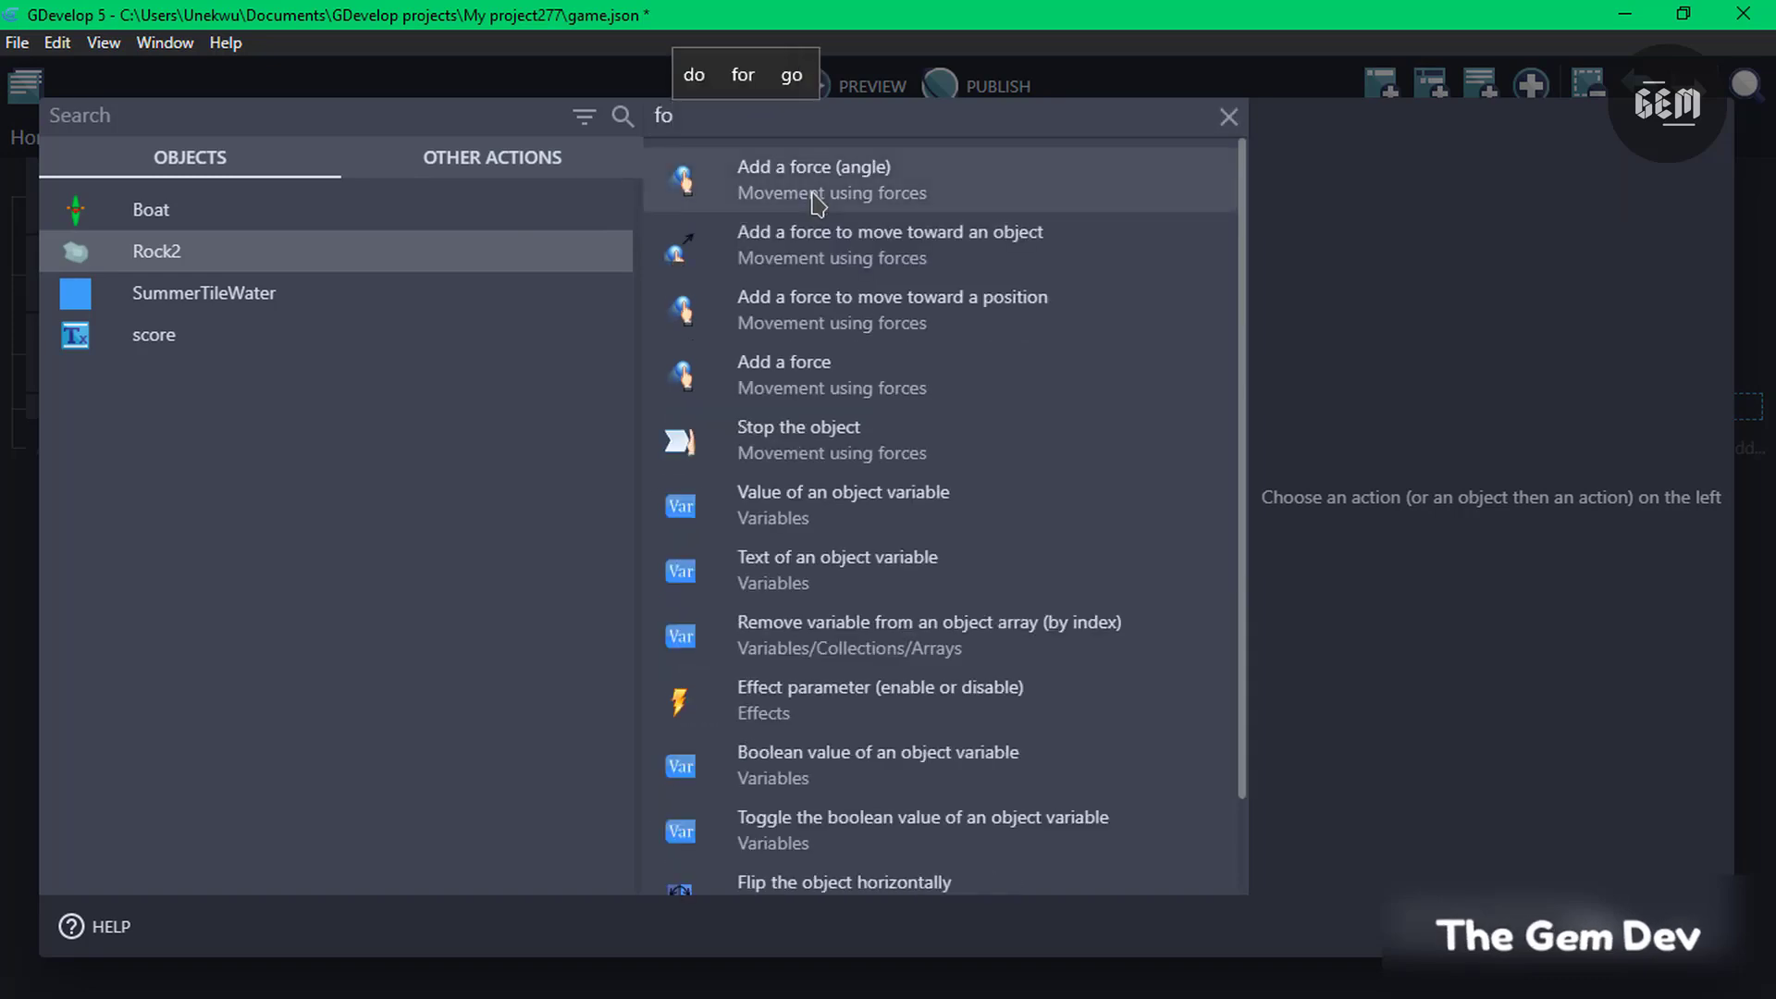
{"action": "type", "text": "rce"}
{"action": "left_click", "coordinate": [936, 401]}
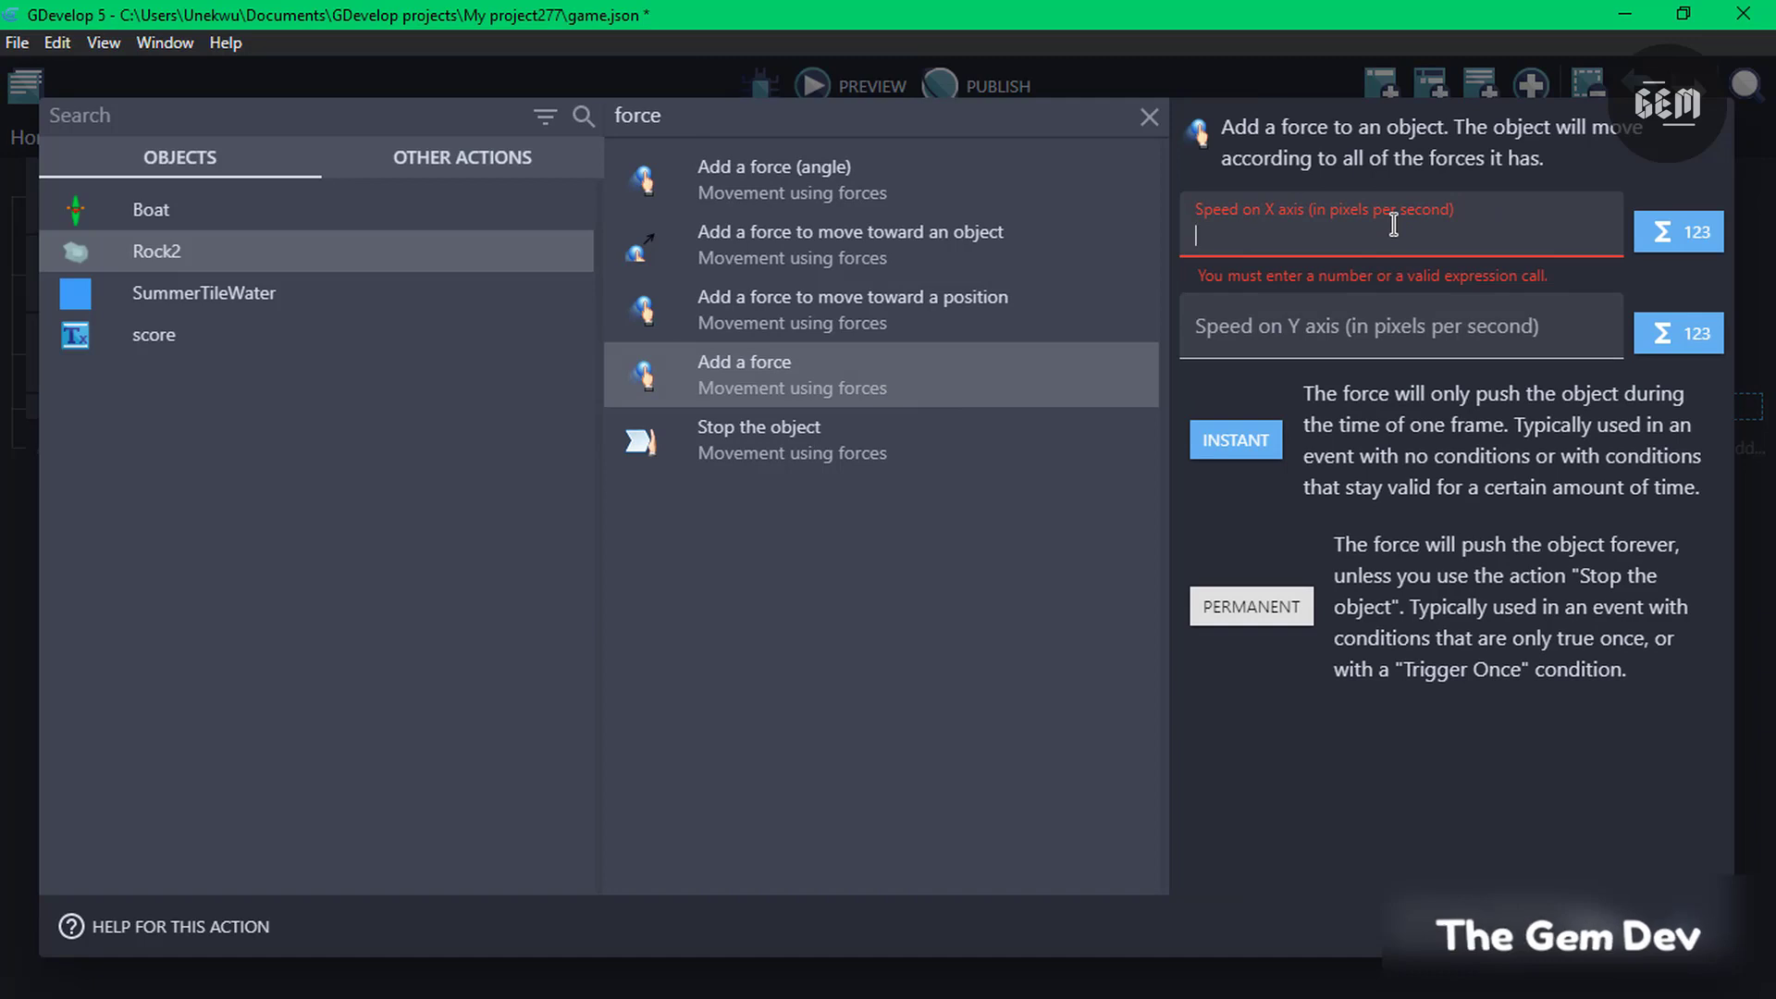
{"action": "left_click", "coordinate": [1318, 330]}
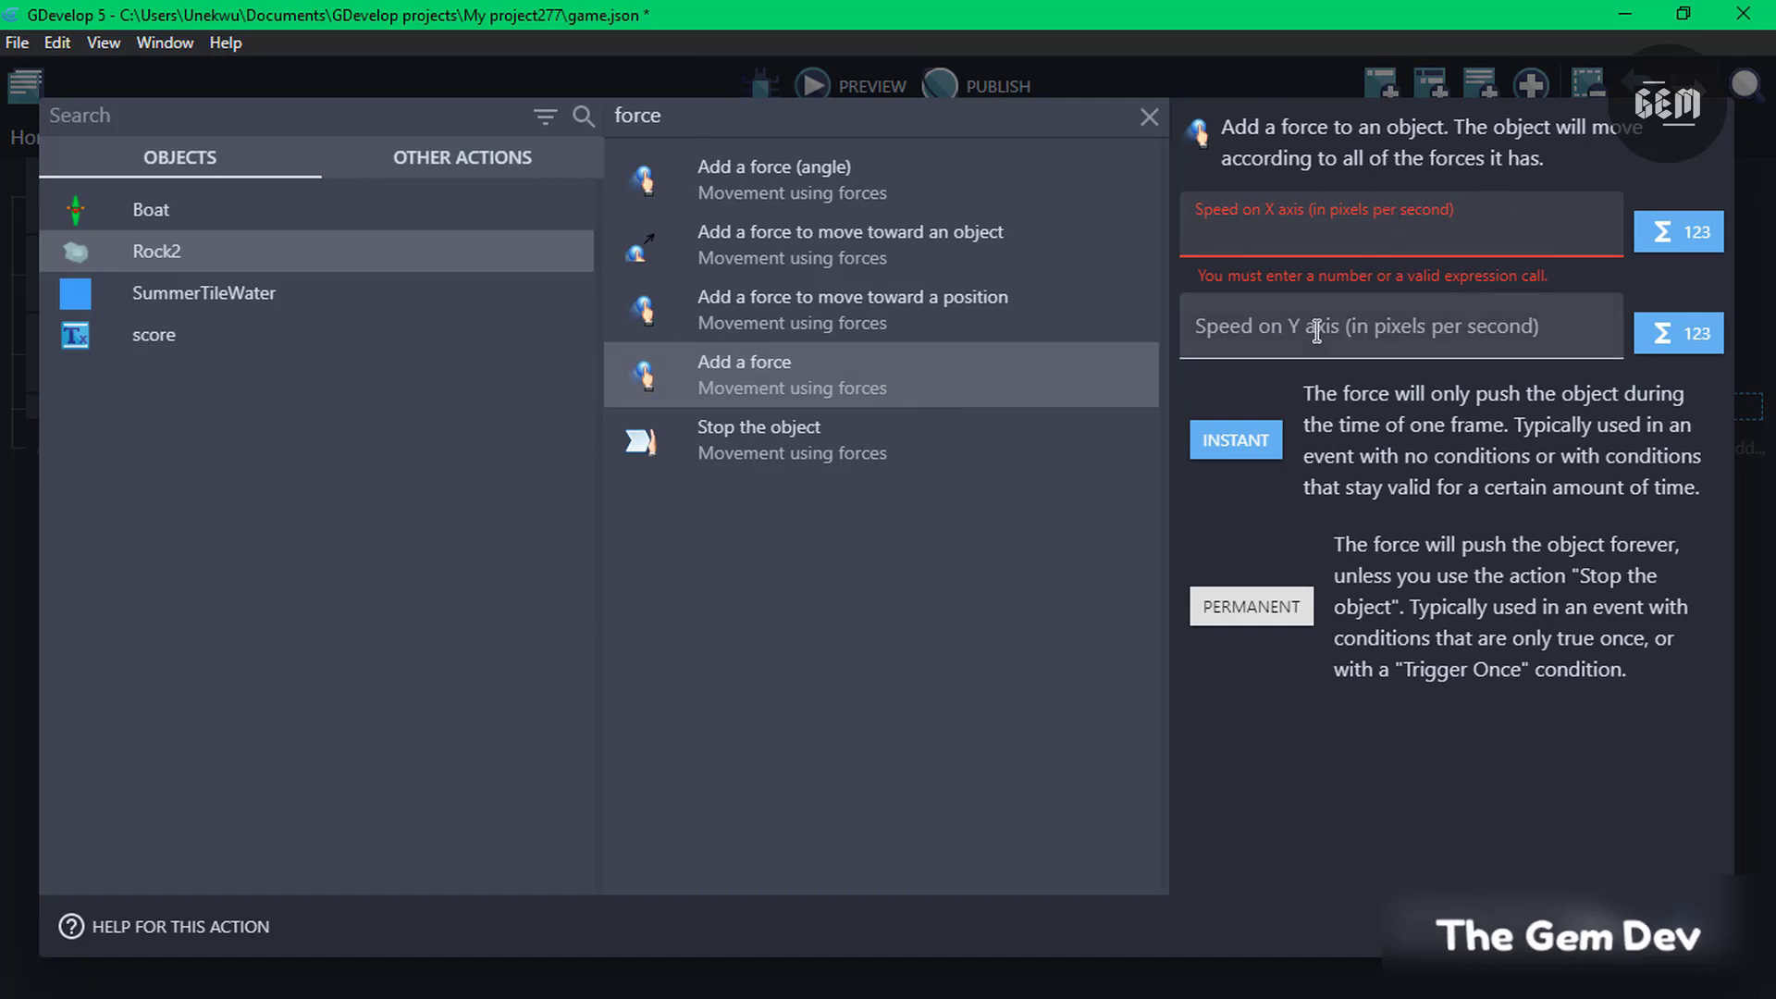
{"action": "type", "text": "200"}
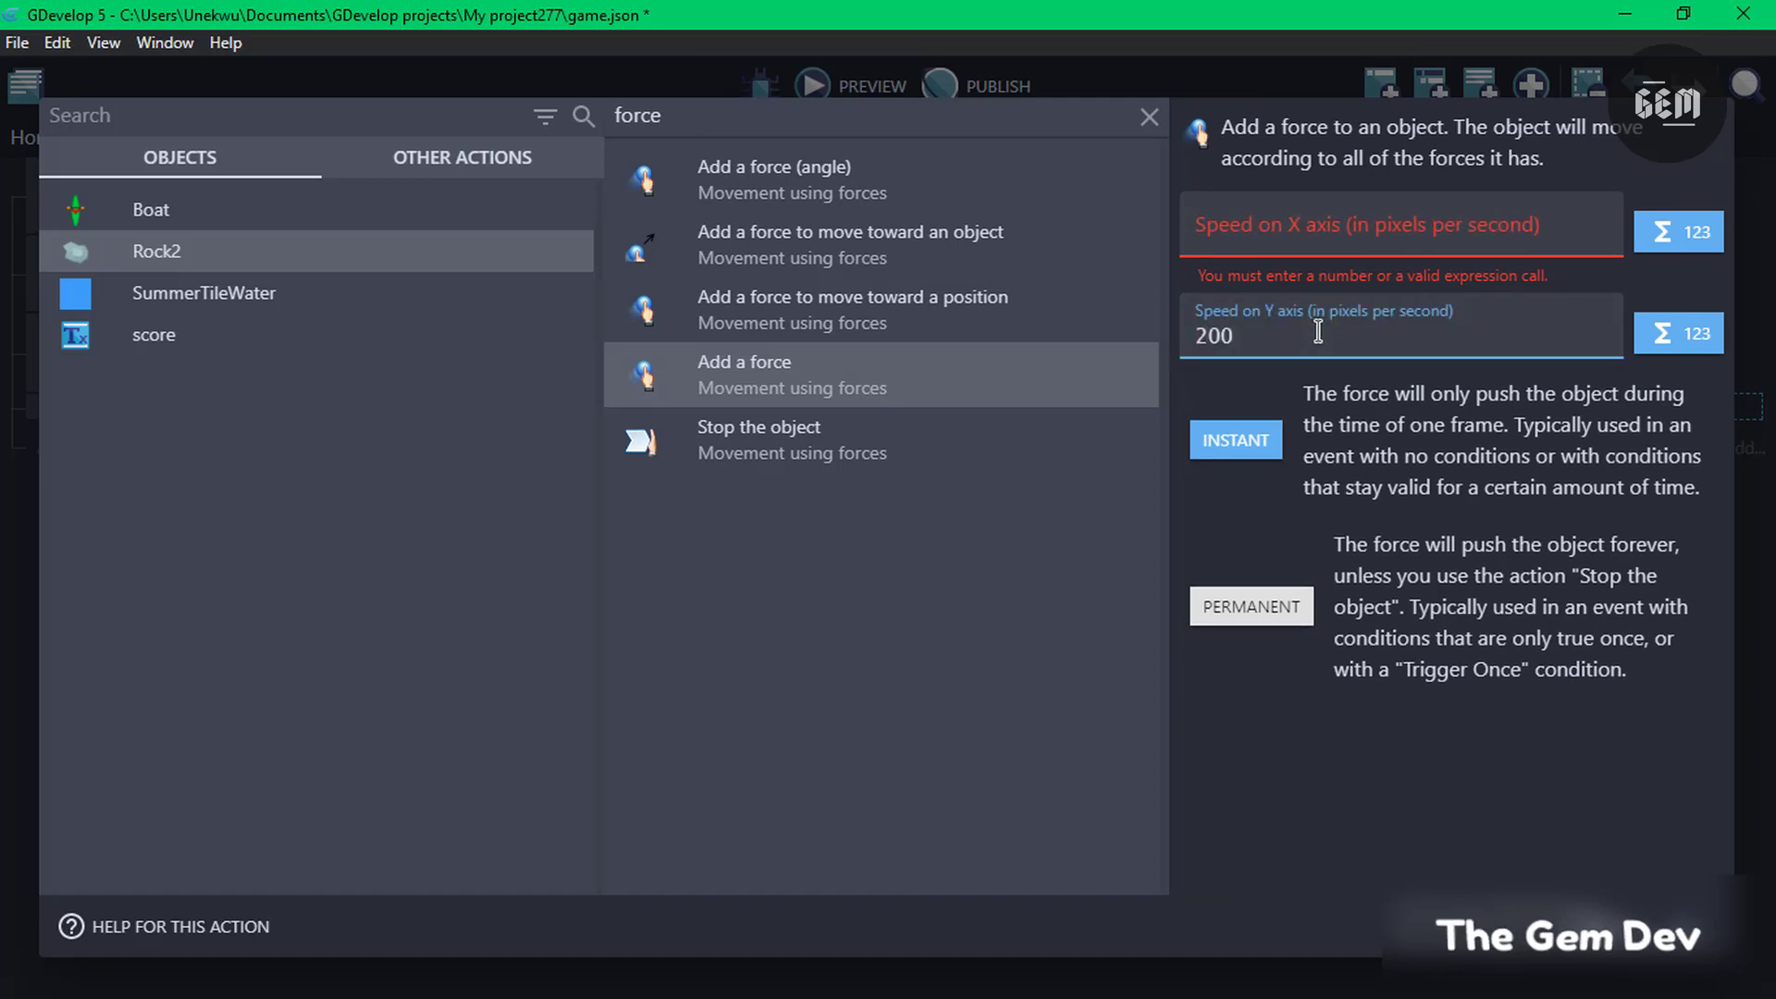
{"action": "left_click", "coordinate": [1300, 239]}
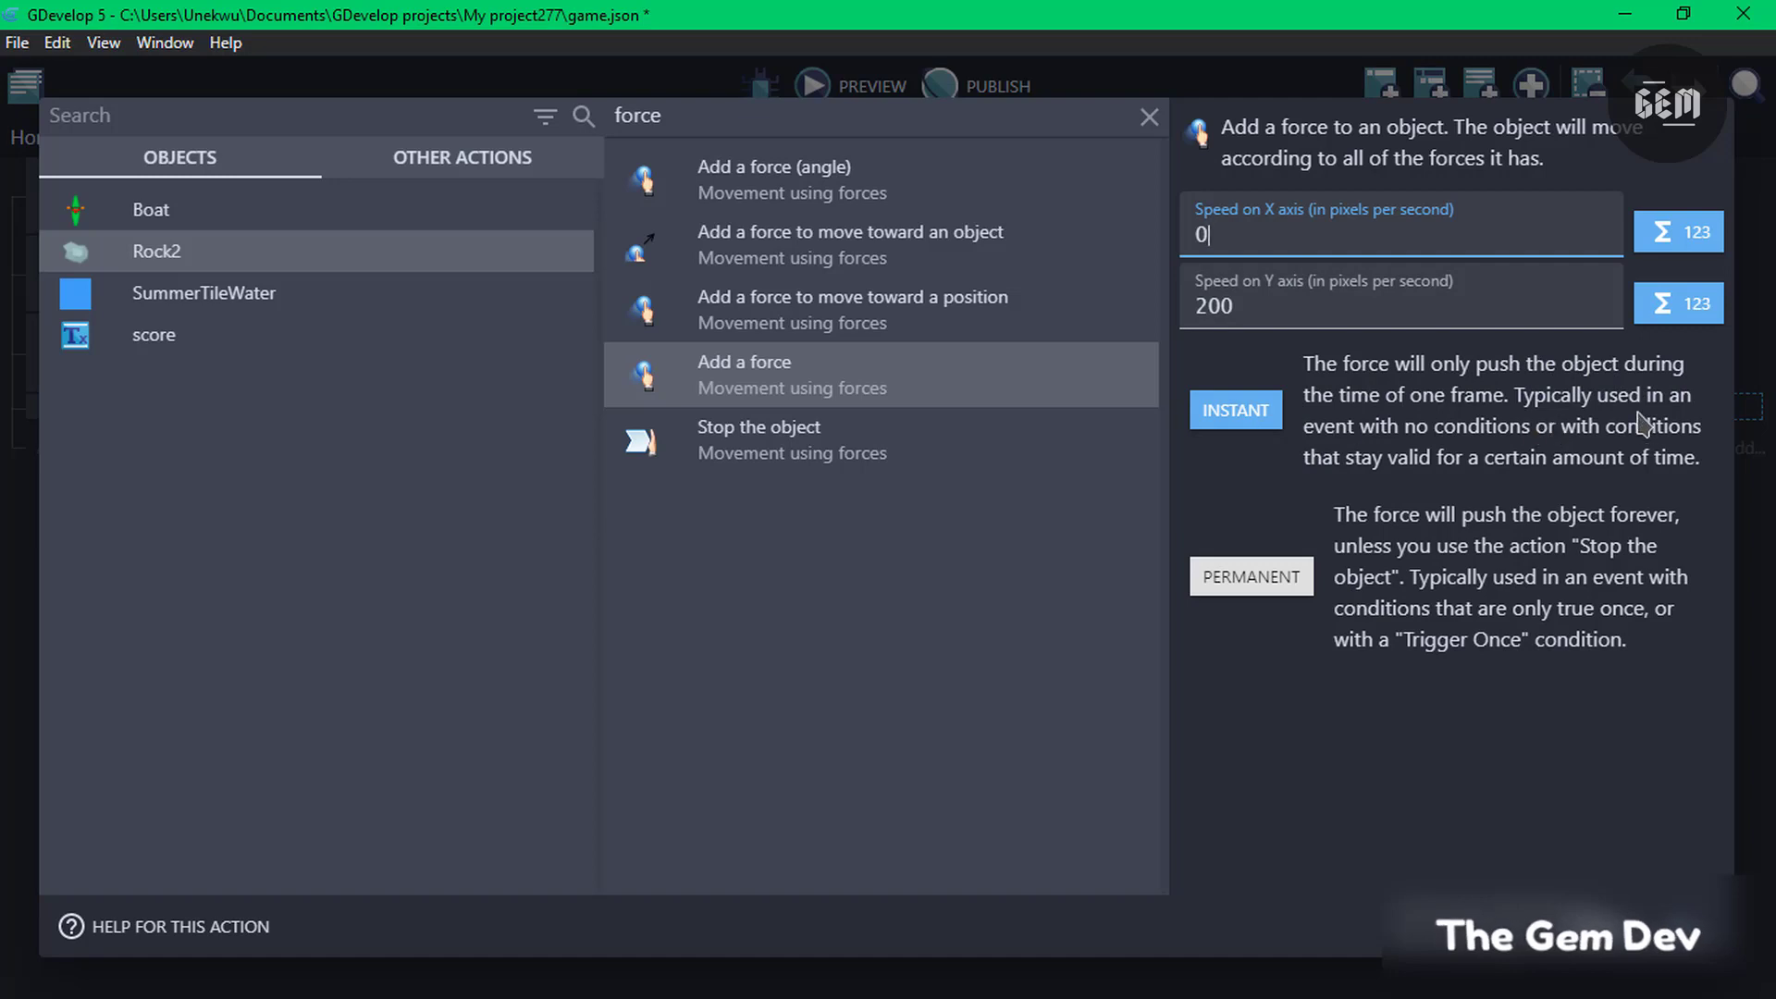
{"action": "left_click", "coordinate": [1684, 926]}
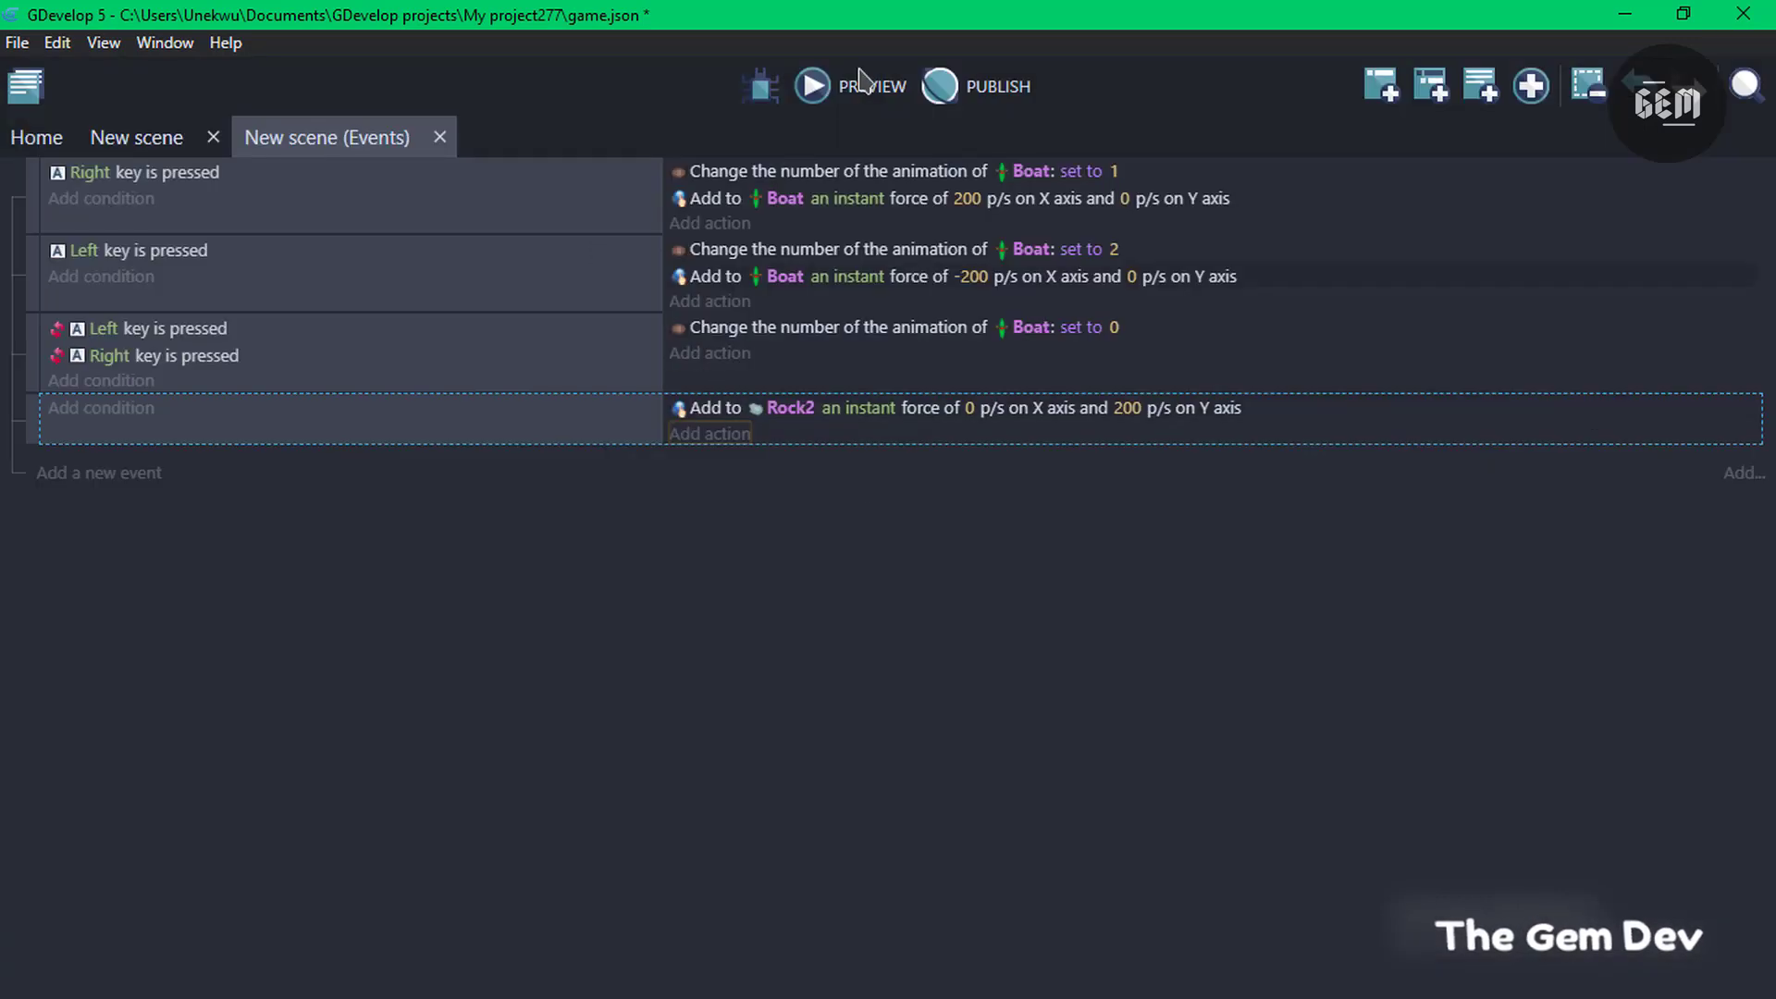
{"action": "left_click", "coordinate": [843, 103]}
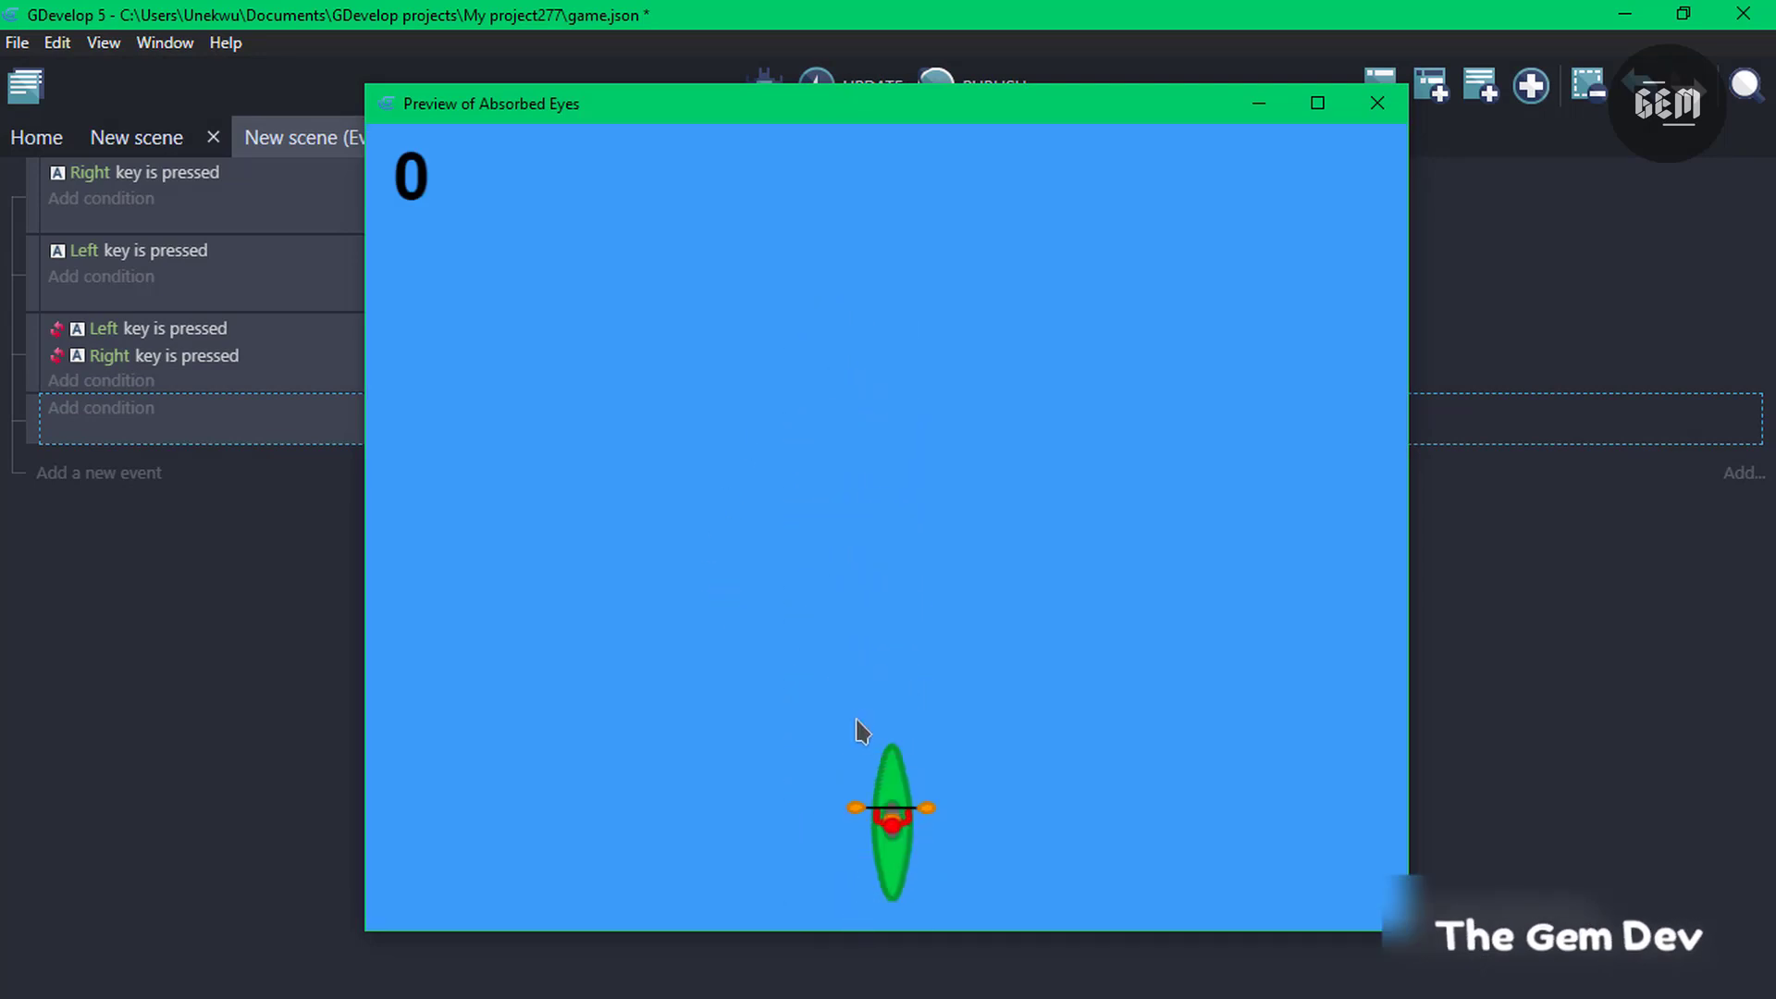
{"action": "key", "text": "Left"}
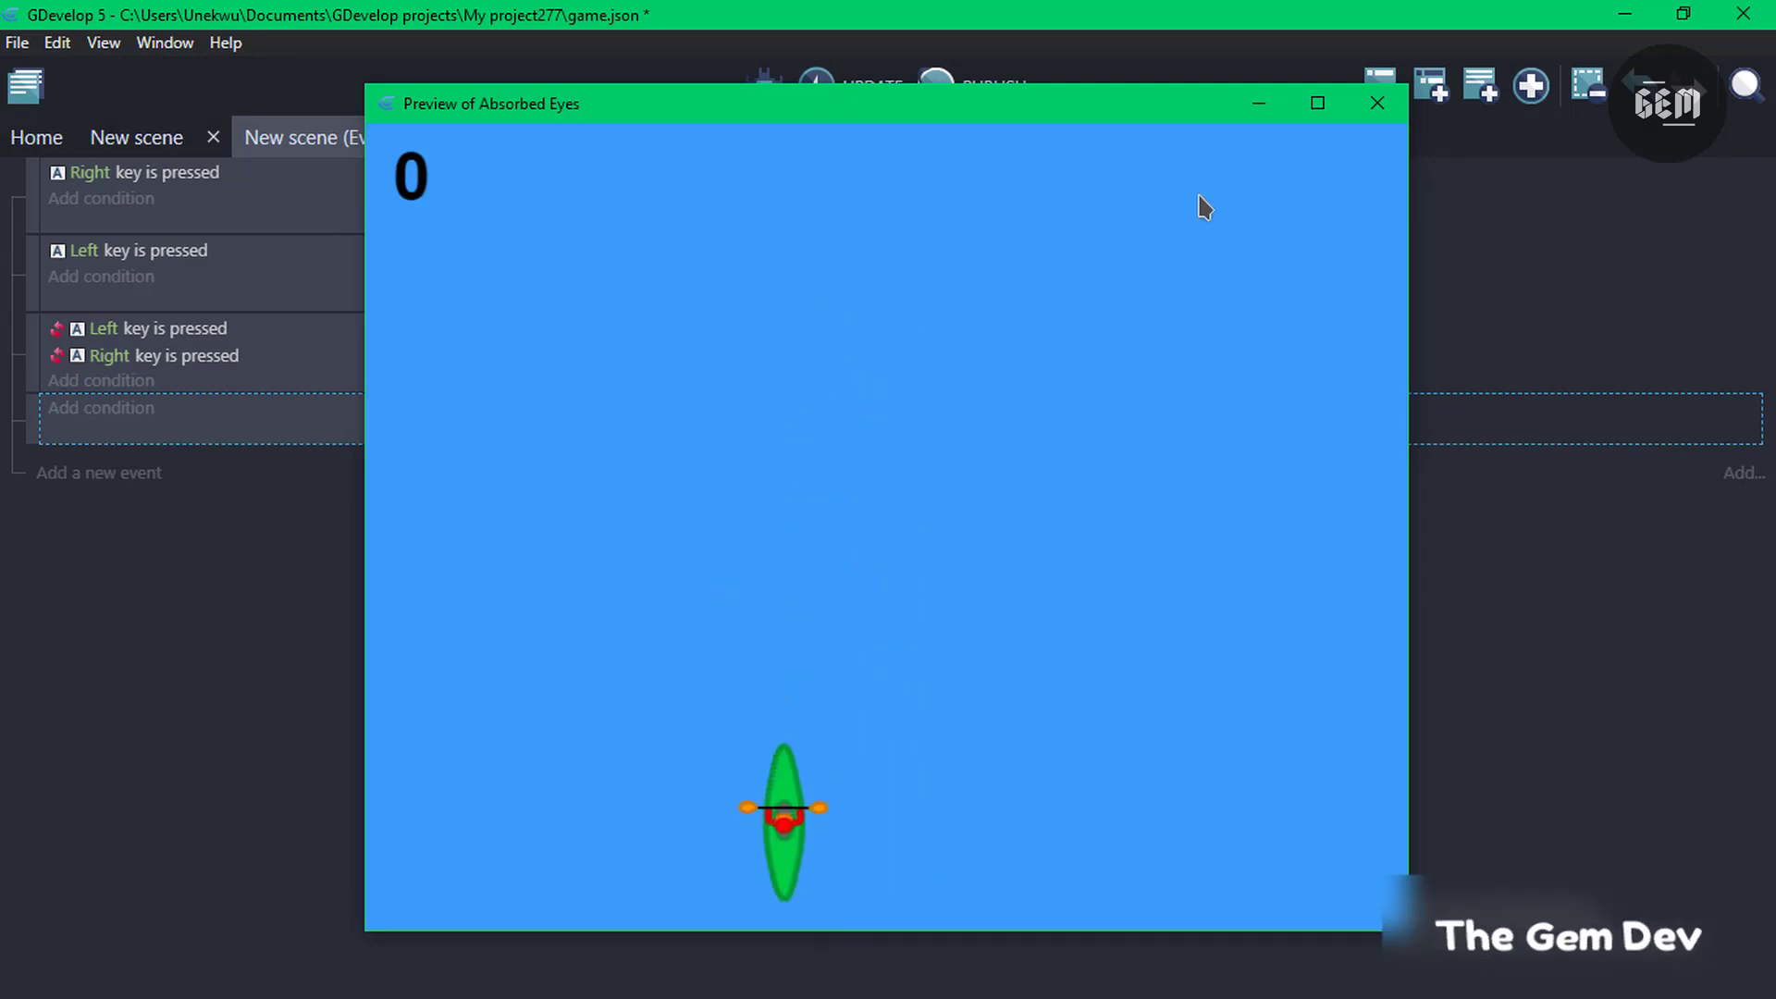
{"action": "left_click", "coordinate": [1378, 102]}
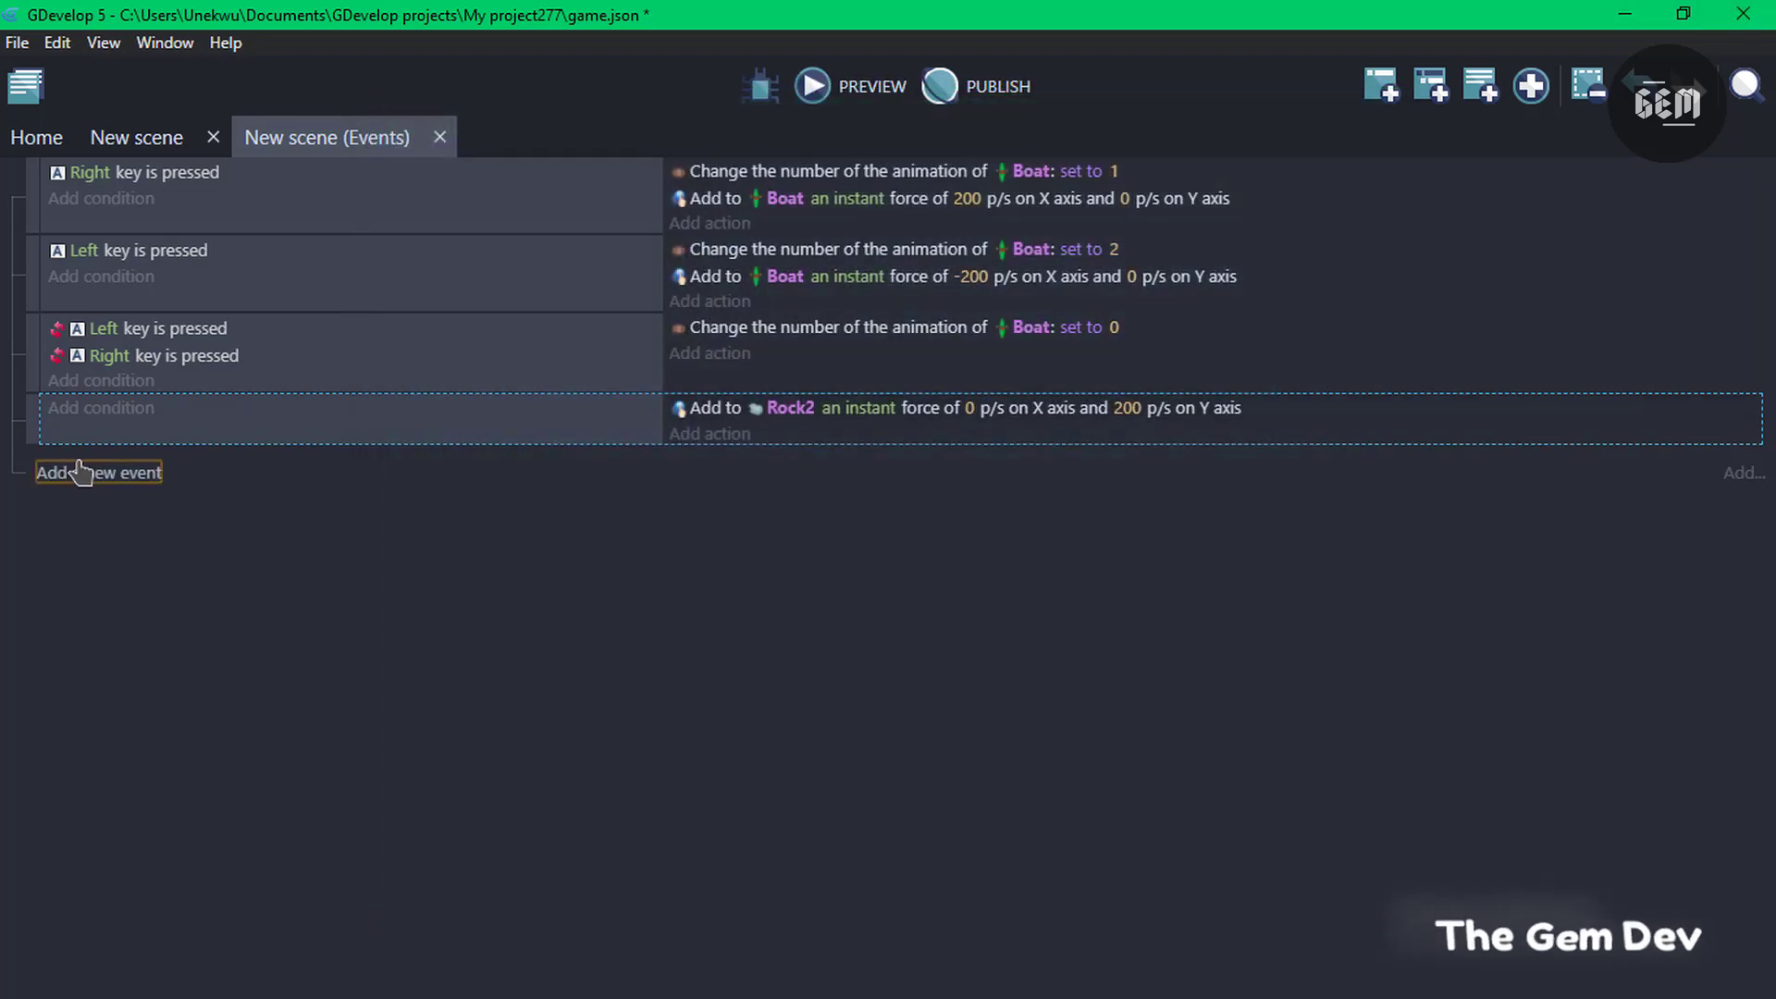
Start a new event with a Rock2 'Create an object' action.
{"action": "left_click", "coordinate": [696, 457]}
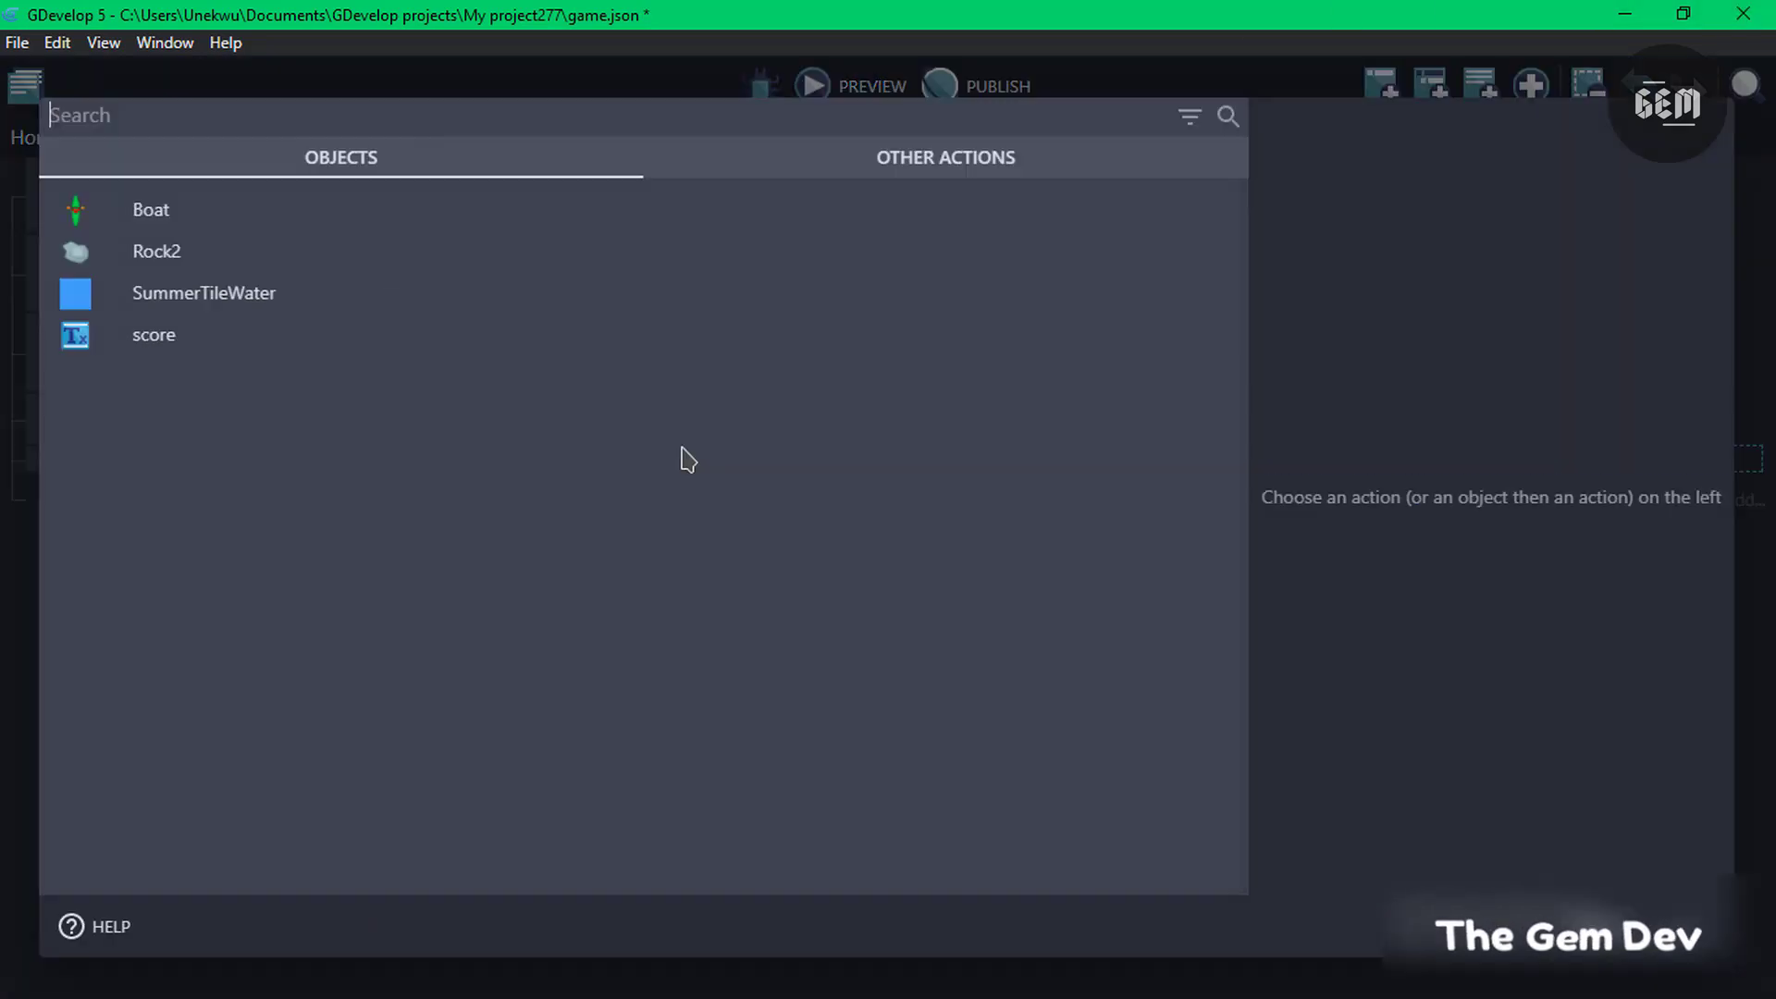
{"action": "left_click", "coordinate": [158, 250]}
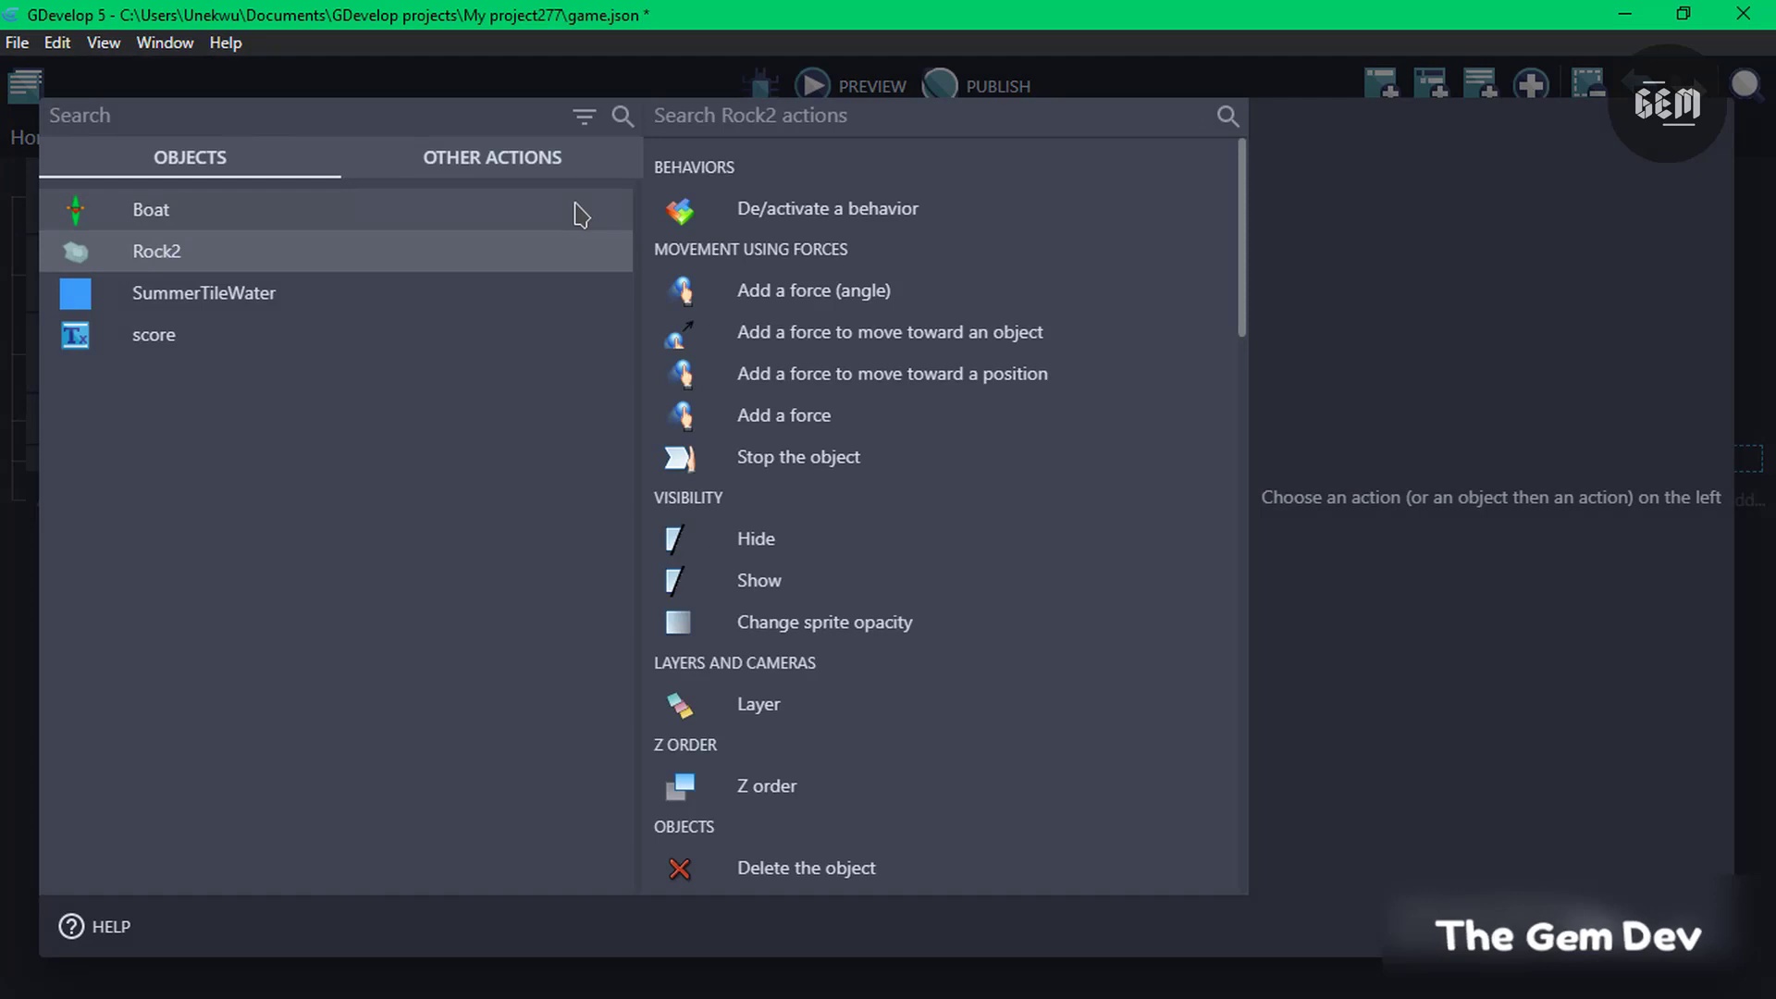
{"action": "type", "text": "crea"}
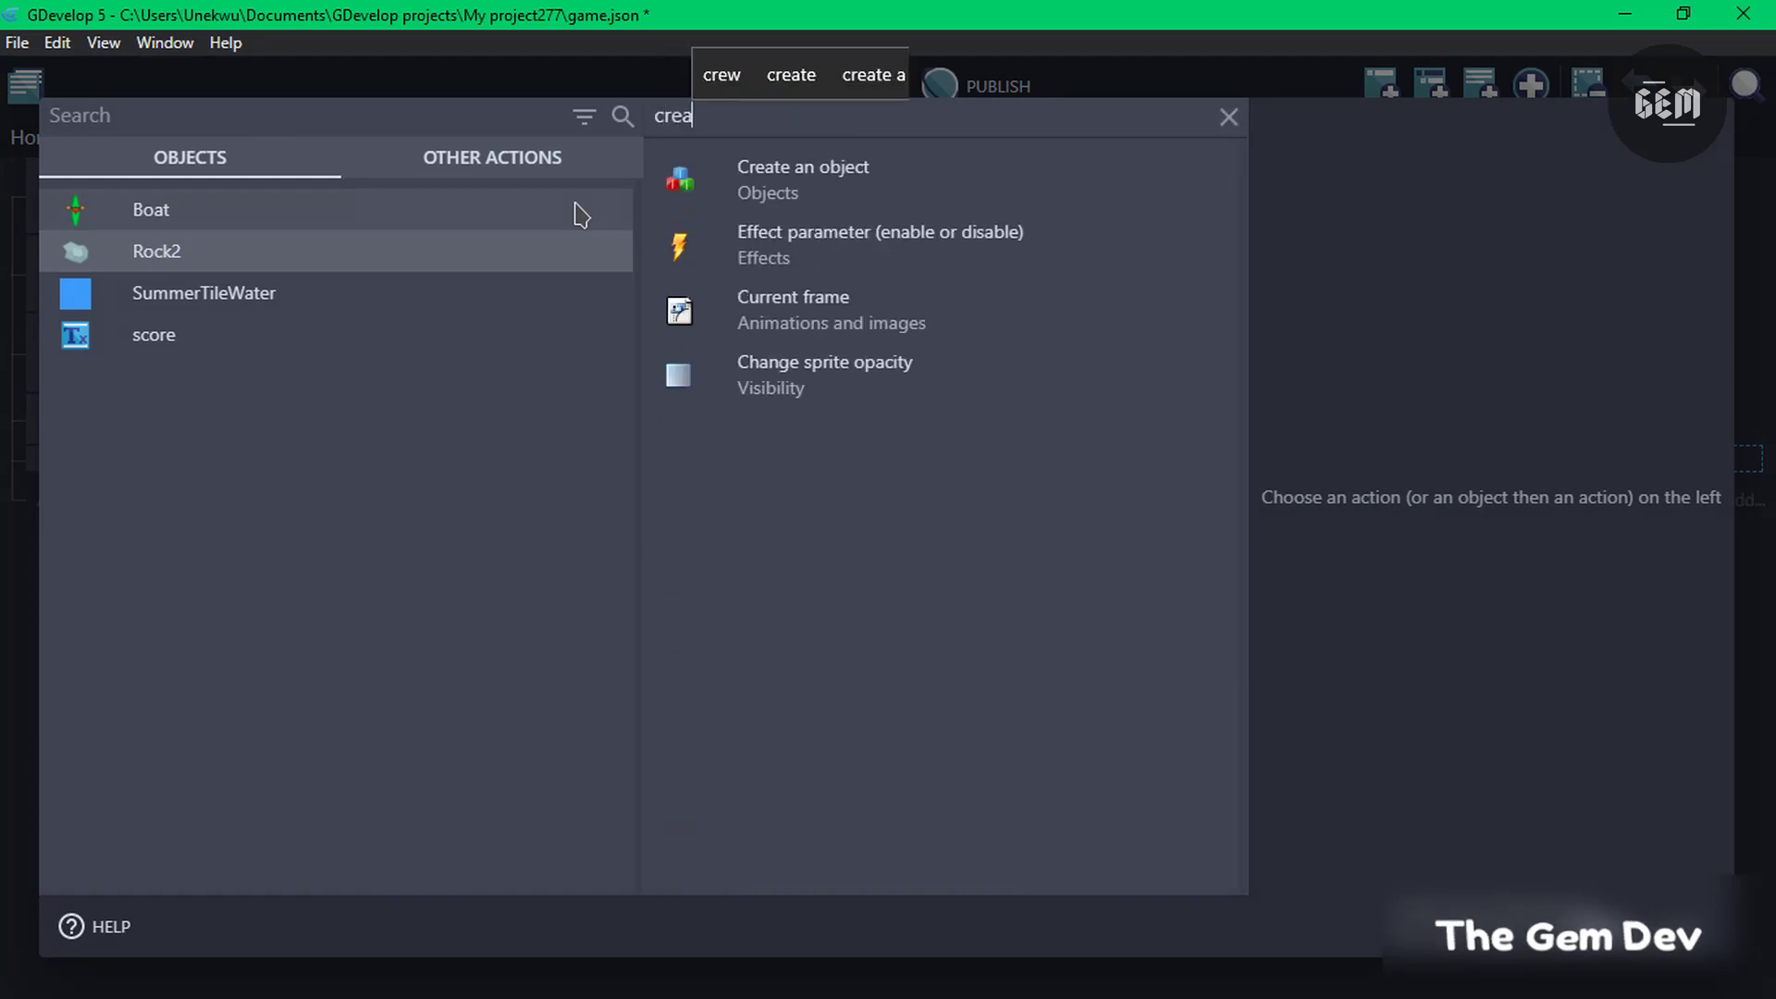
{"action": "left_click", "coordinate": [789, 178]}
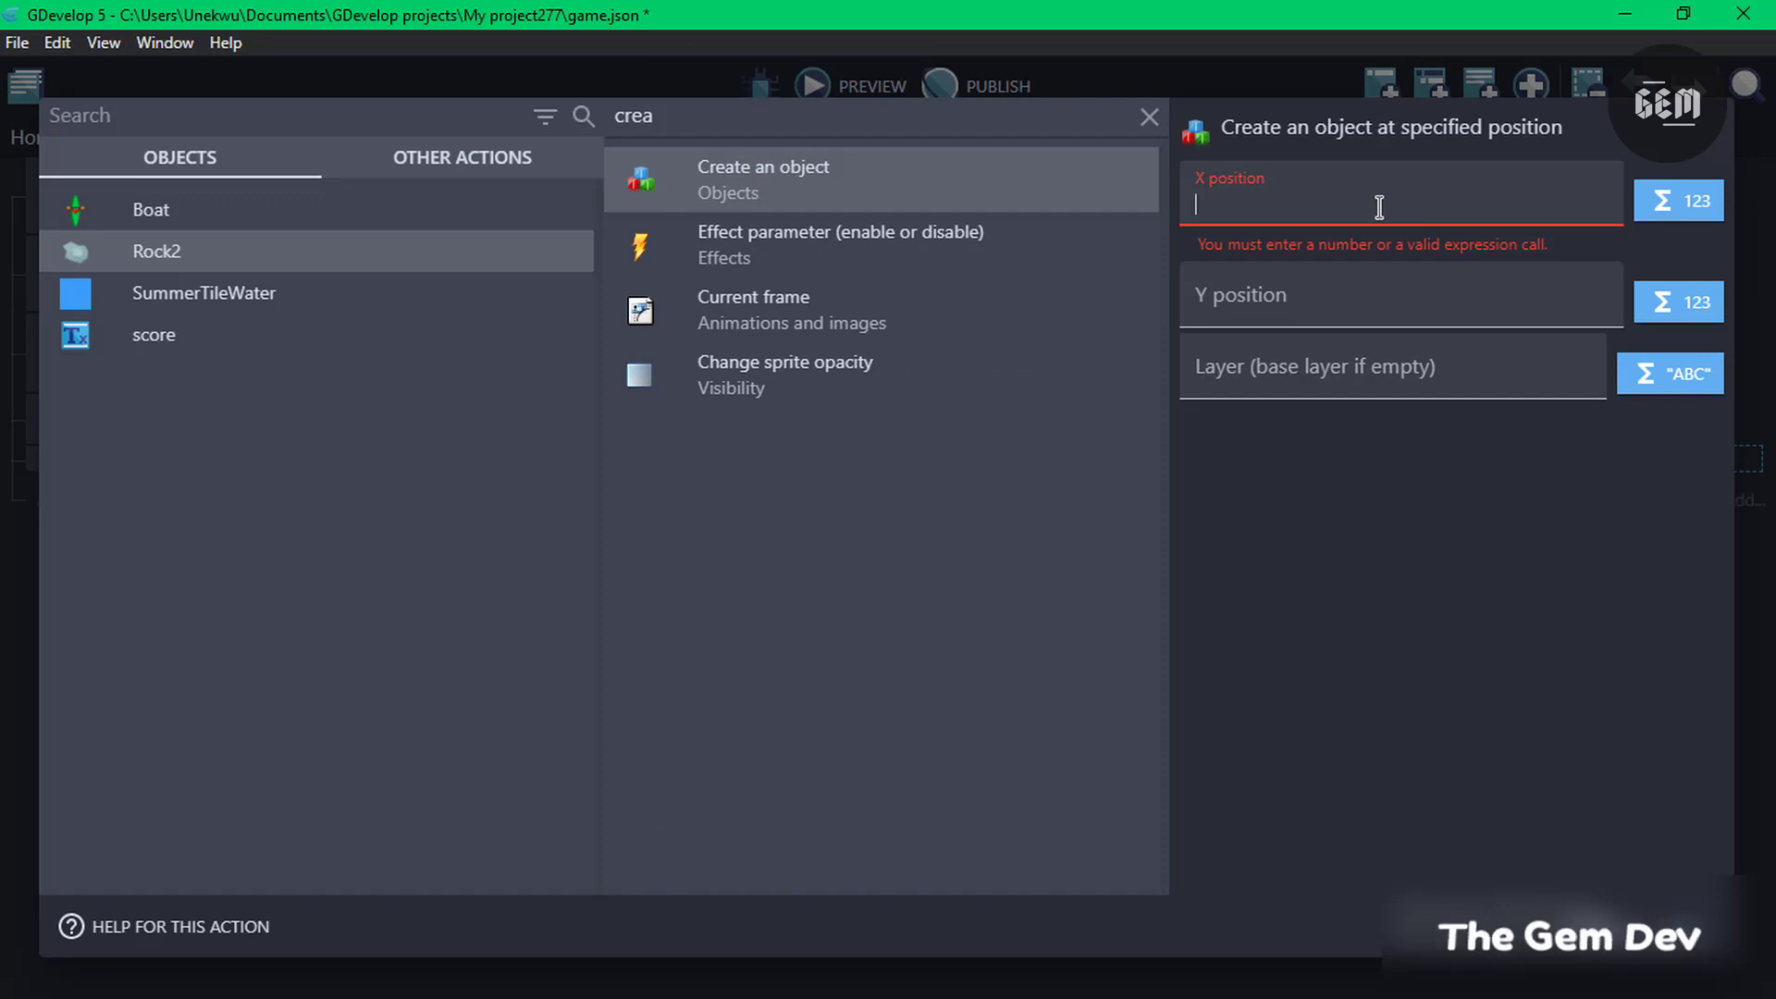
Set the spawn position to X RandomInRange(10, SceneWindowWidth()) and Y -30, then confirm.
{"action": "type", "text": "t"}
{"action": "key", "text": "BackSpace"}
{"action": "type", "text": "random"}
{"action": "key", "text": "Down"}
{"action": "key", "text": "Down"}
{"action": "key", "text": "Down"}
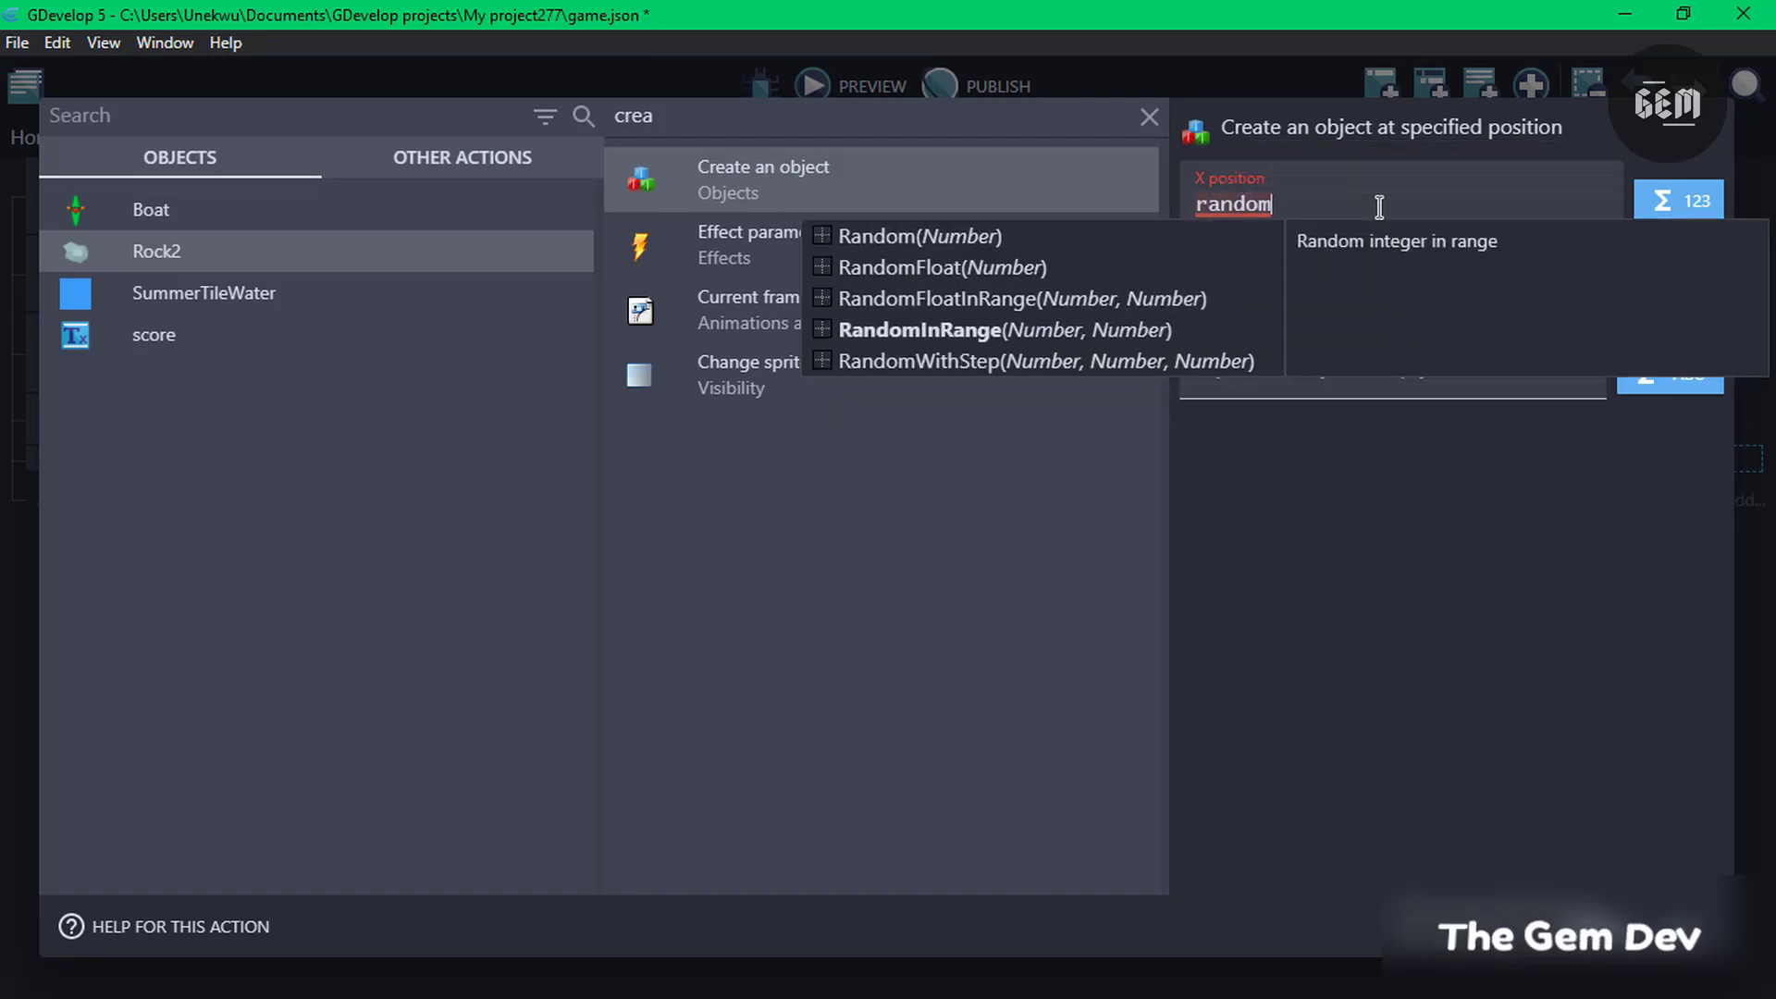
{"action": "key", "text": "Return"}
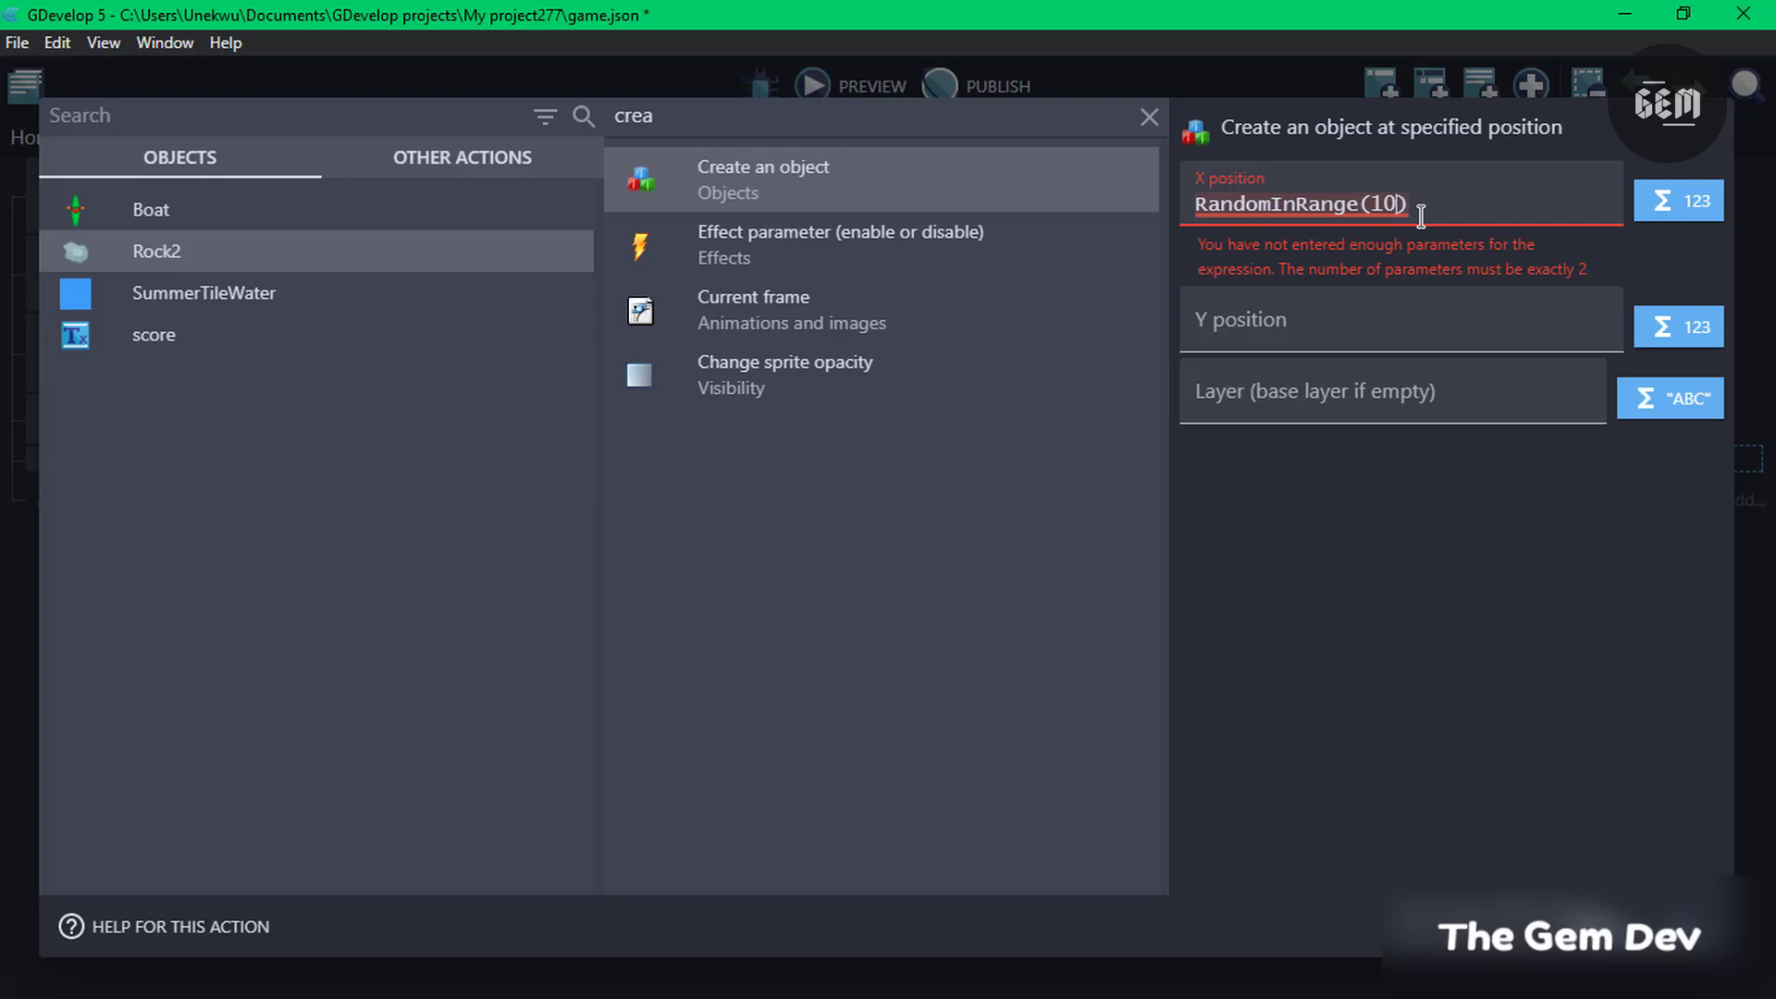
{"action": "type", "text": "10,"}
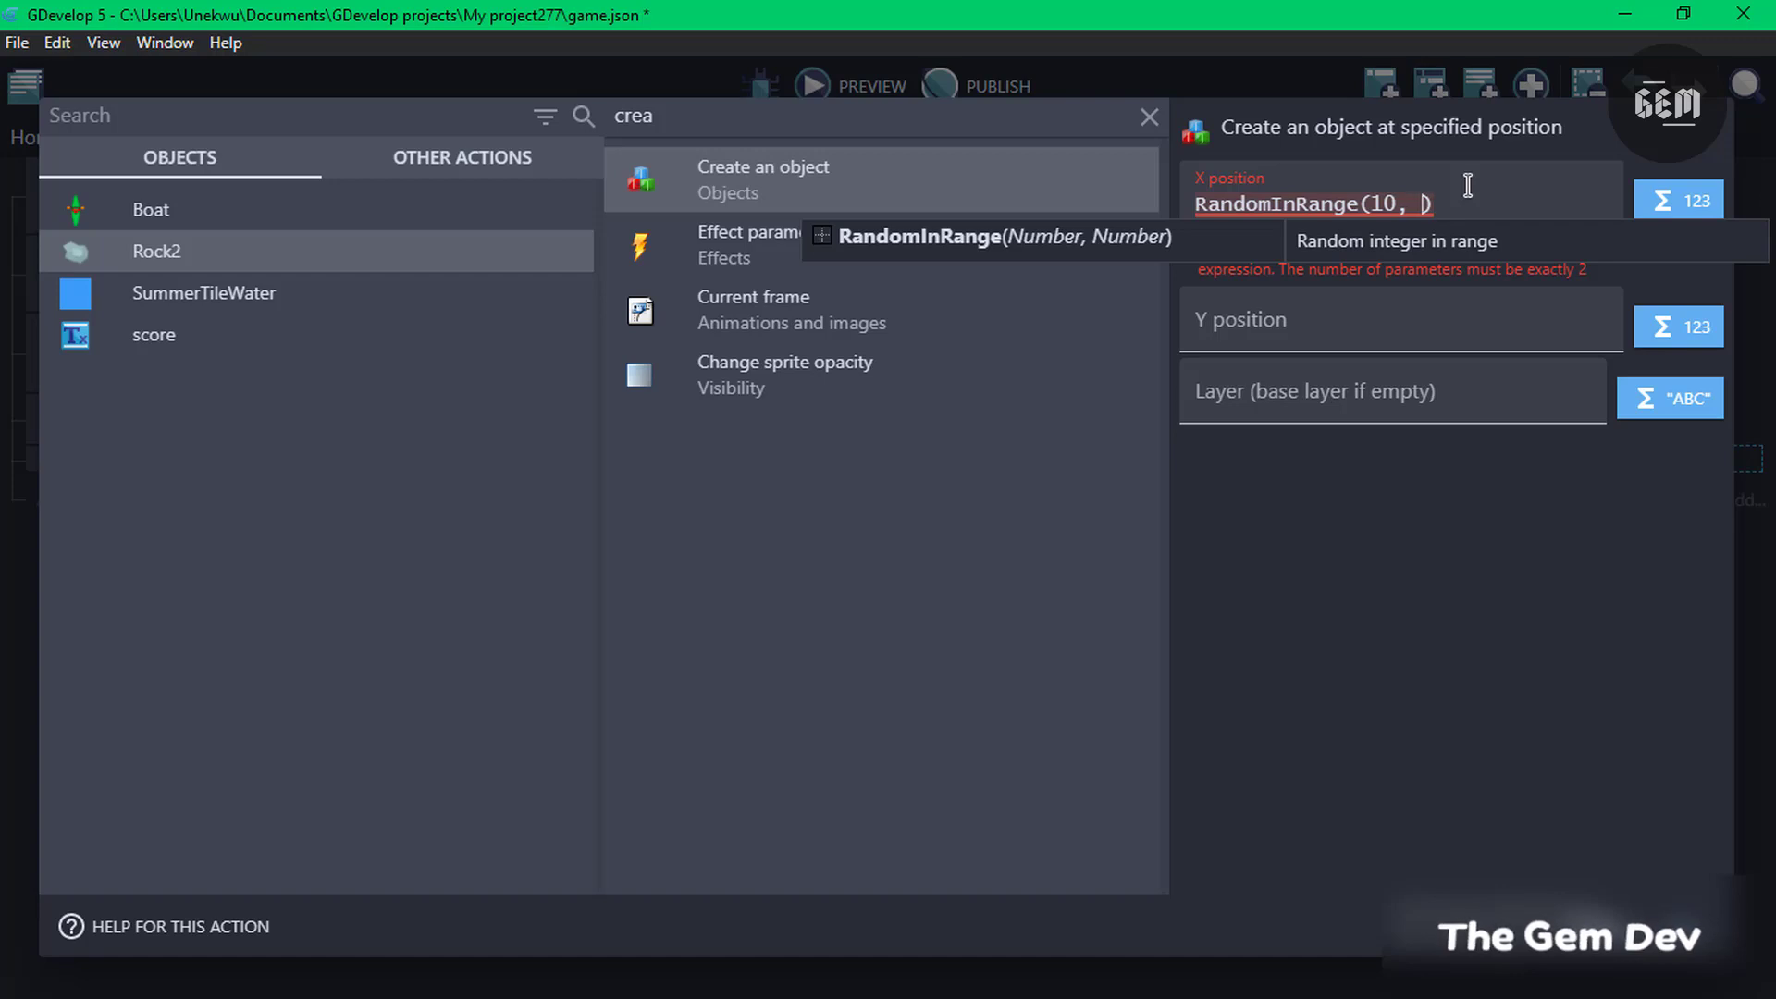
{"action": "type", "text": "scene"}
{"action": "key", "text": "Down"}
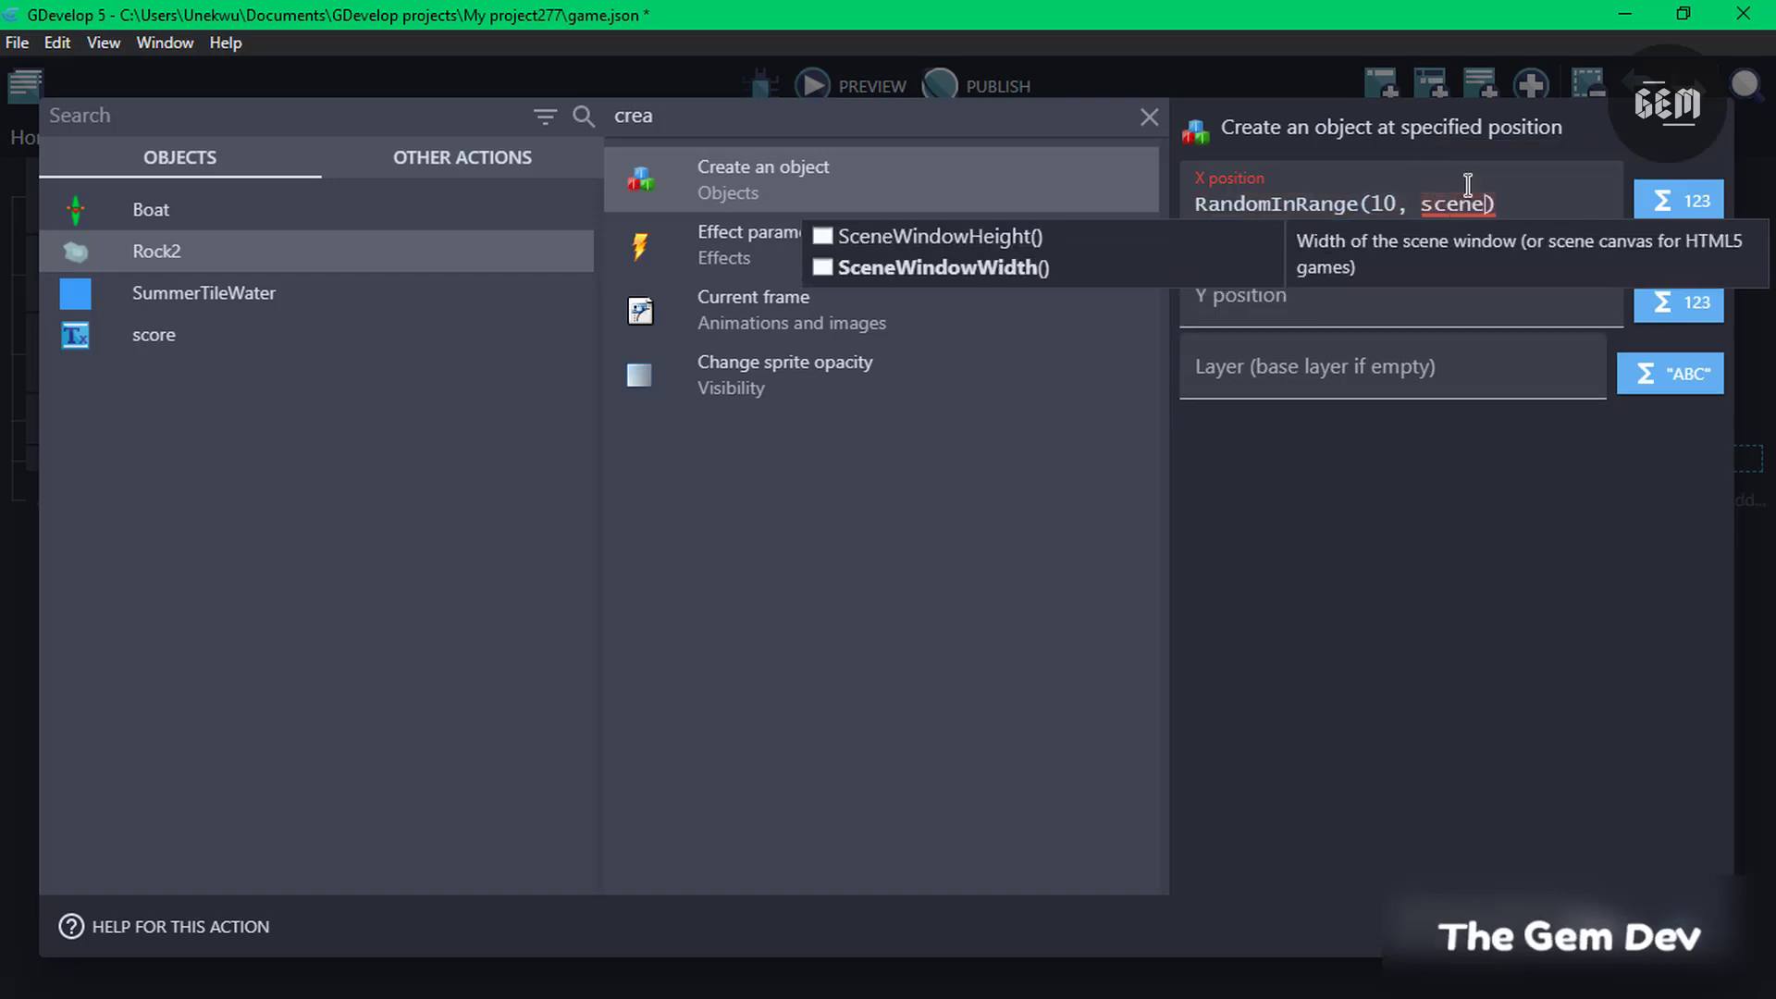
{"action": "key", "text": "Return"}
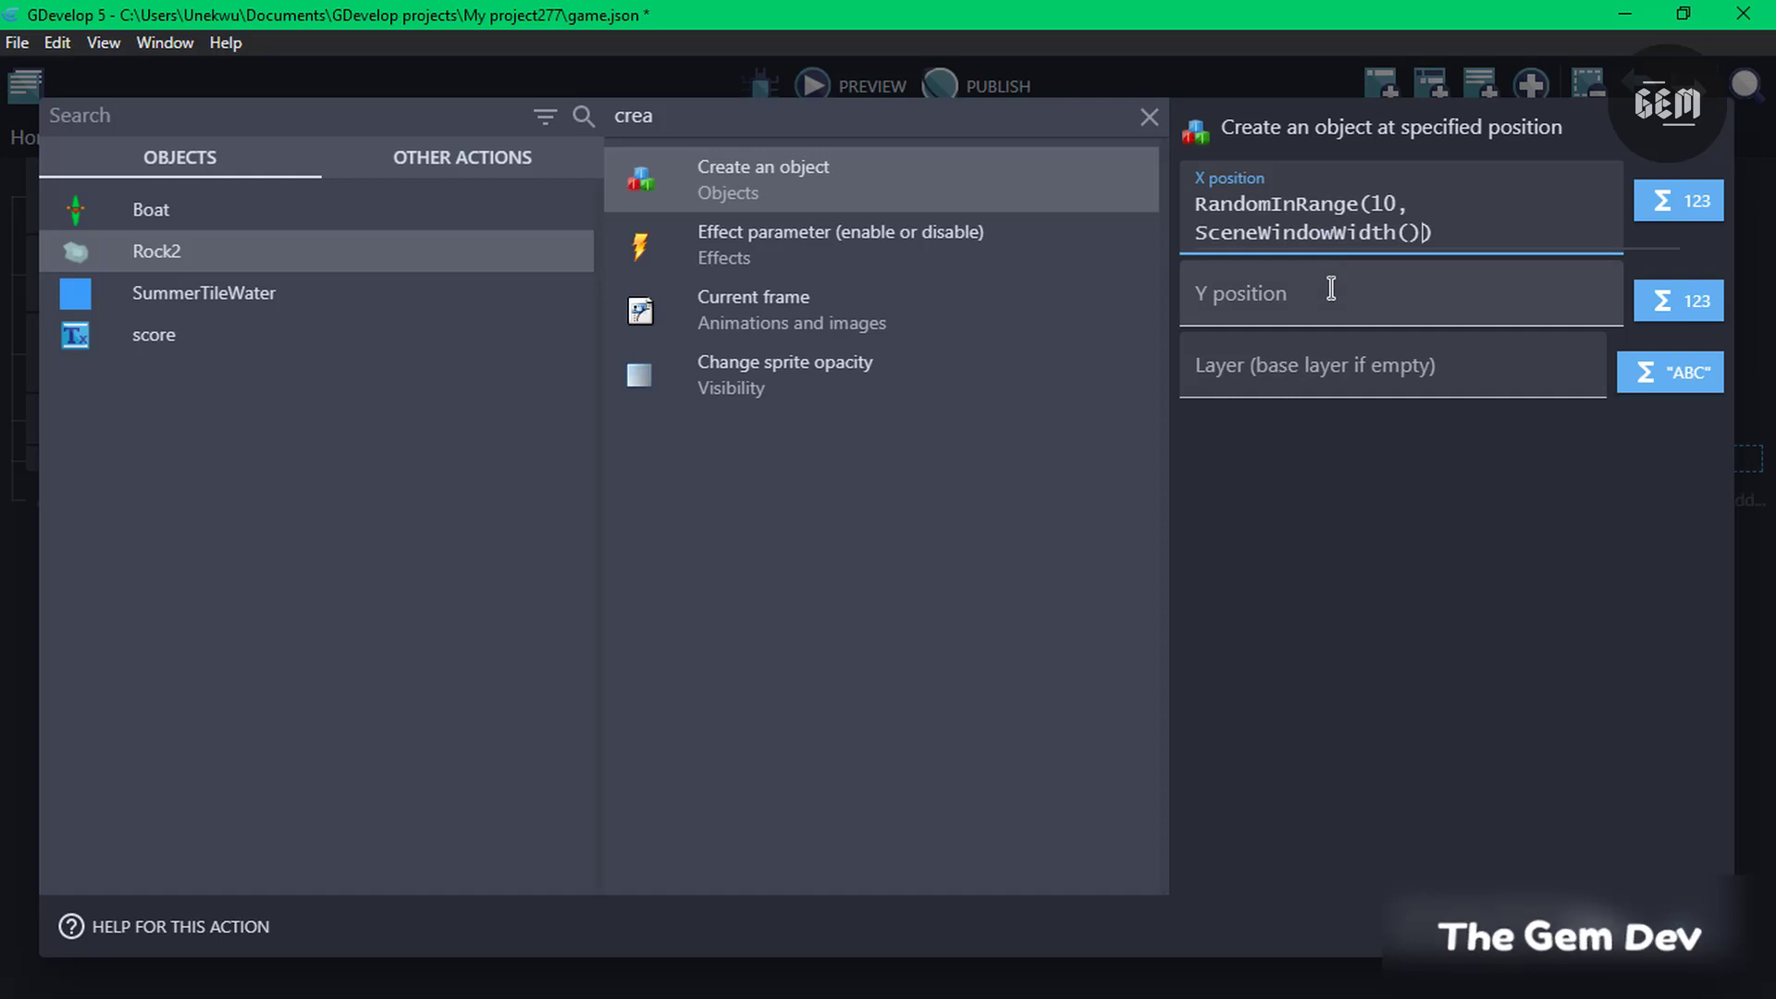
{"action": "left_click", "coordinate": [1332, 289]}
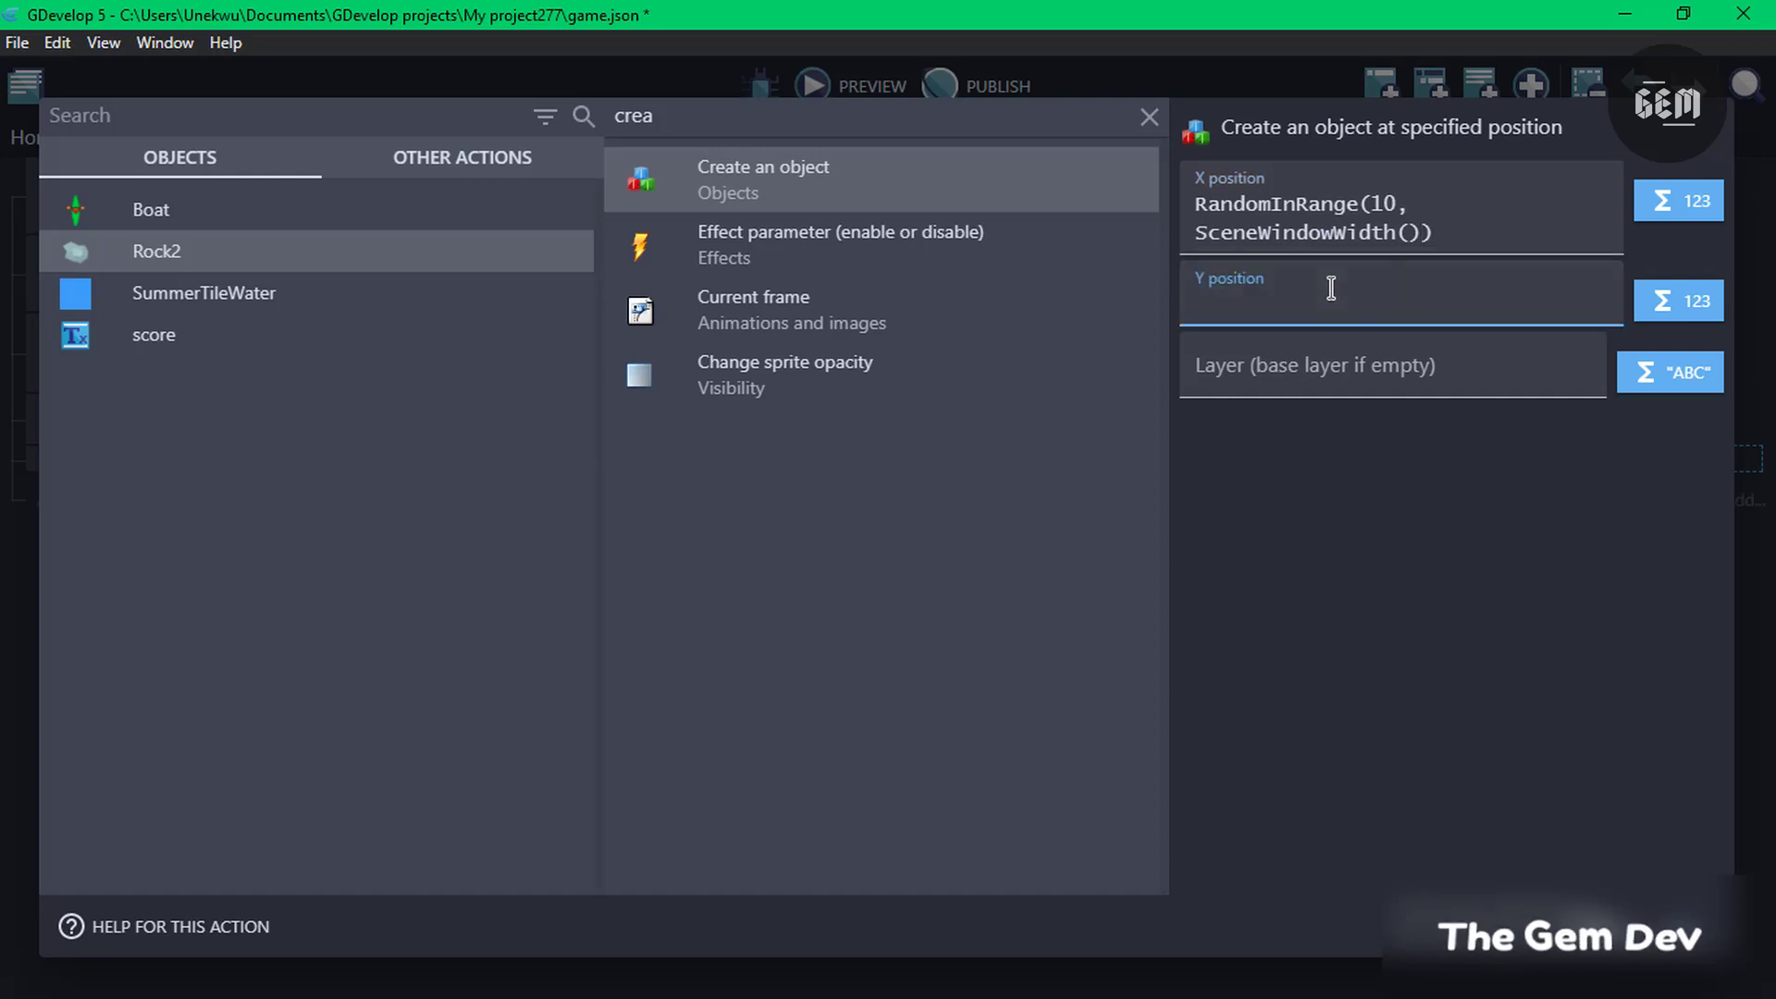
{"action": "type", "text": "-30"}
{"action": "key", "text": "Return"}
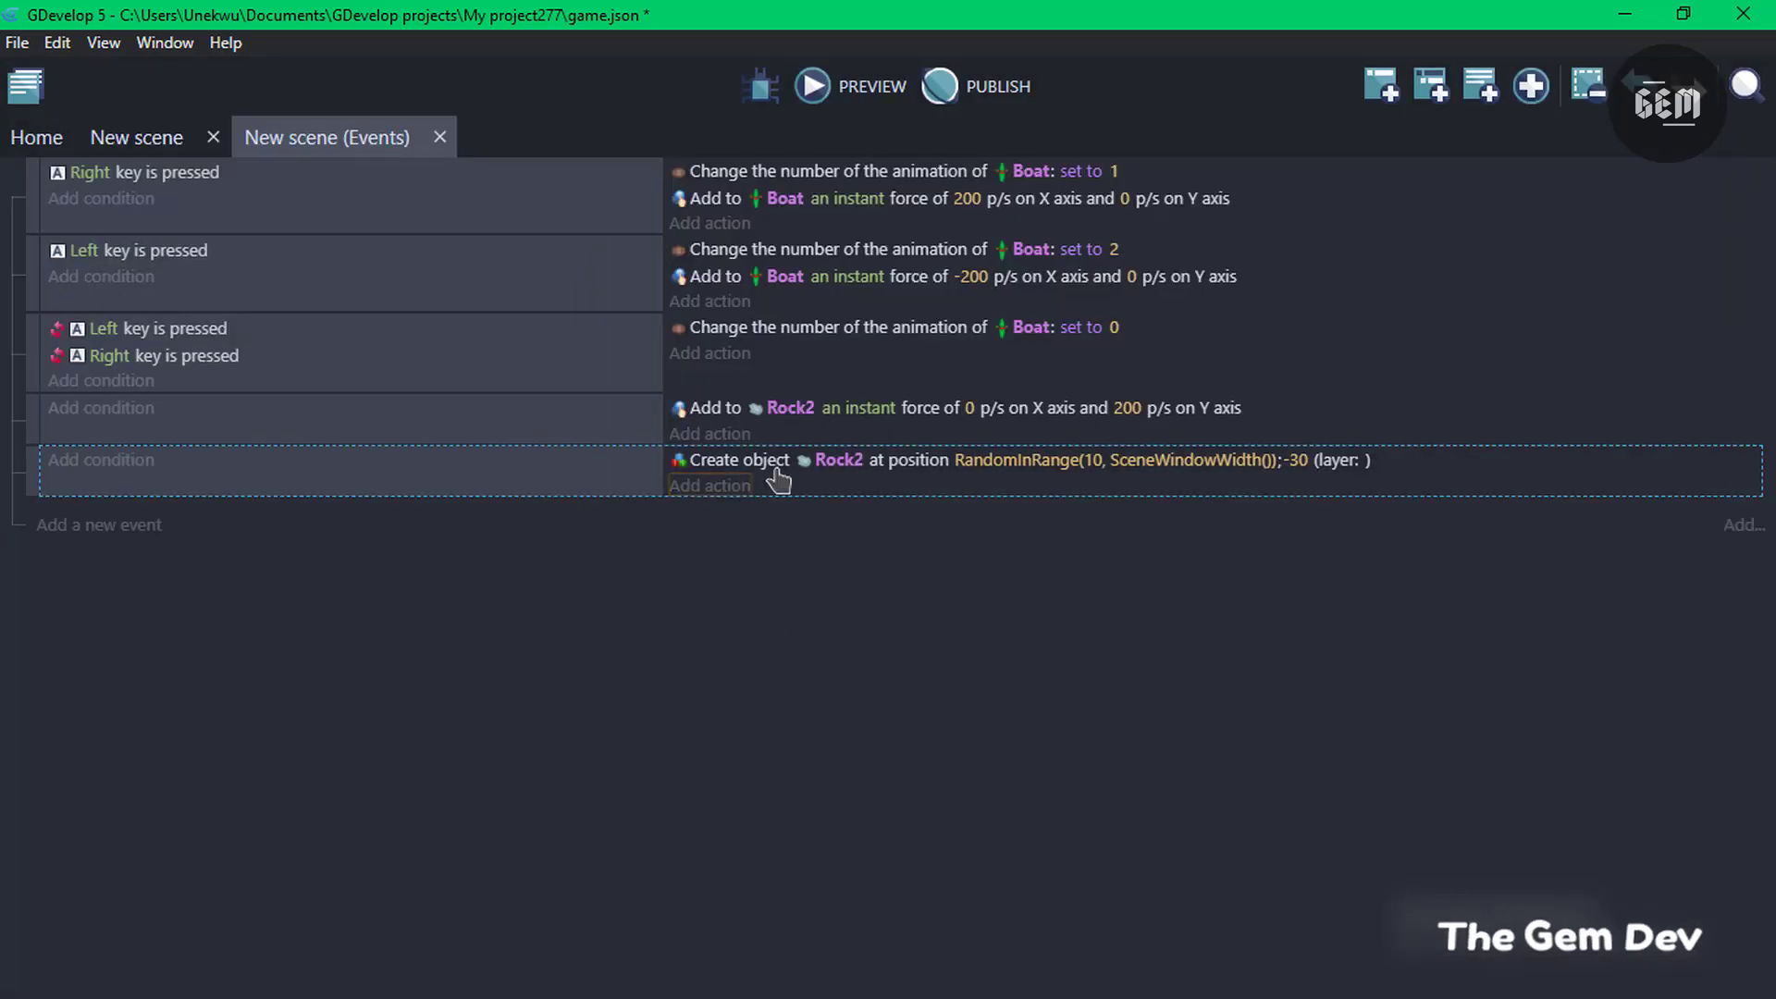